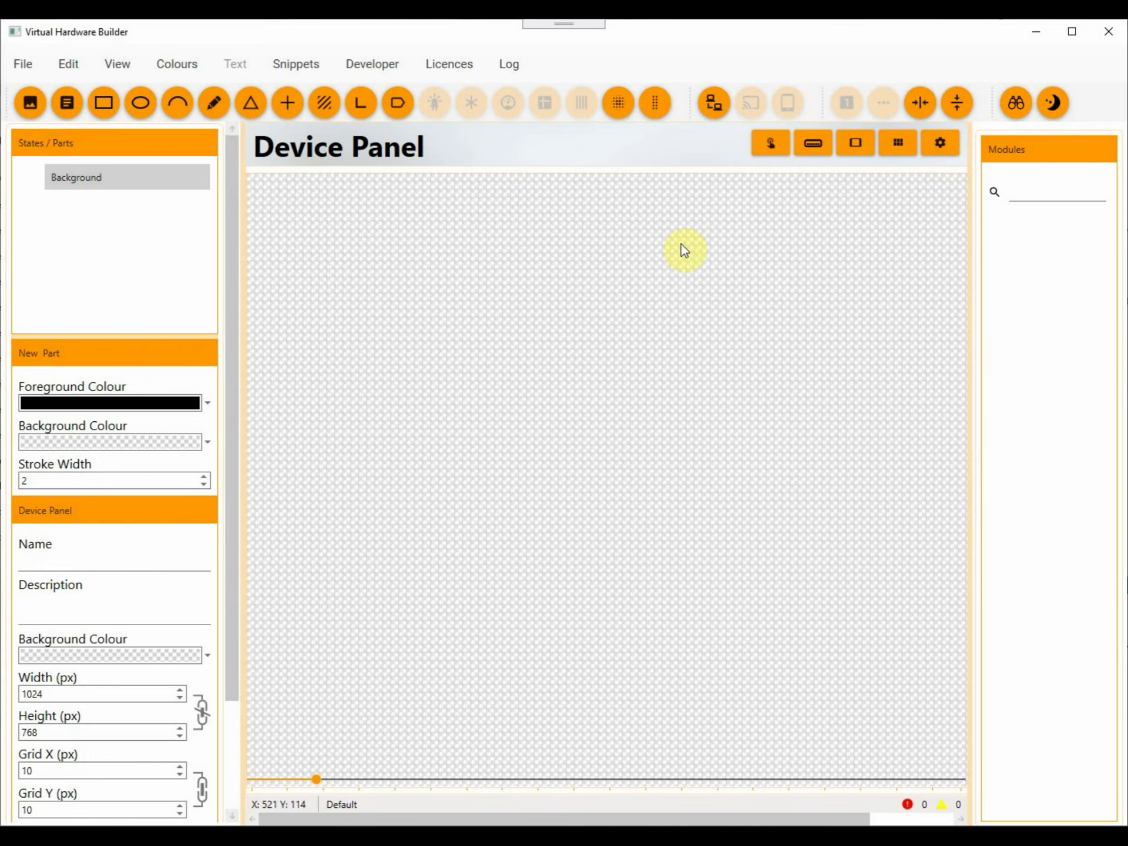
- Start a new component and set its type to PushButton
{"action": "left_click", "coordinate": [772, 145]}
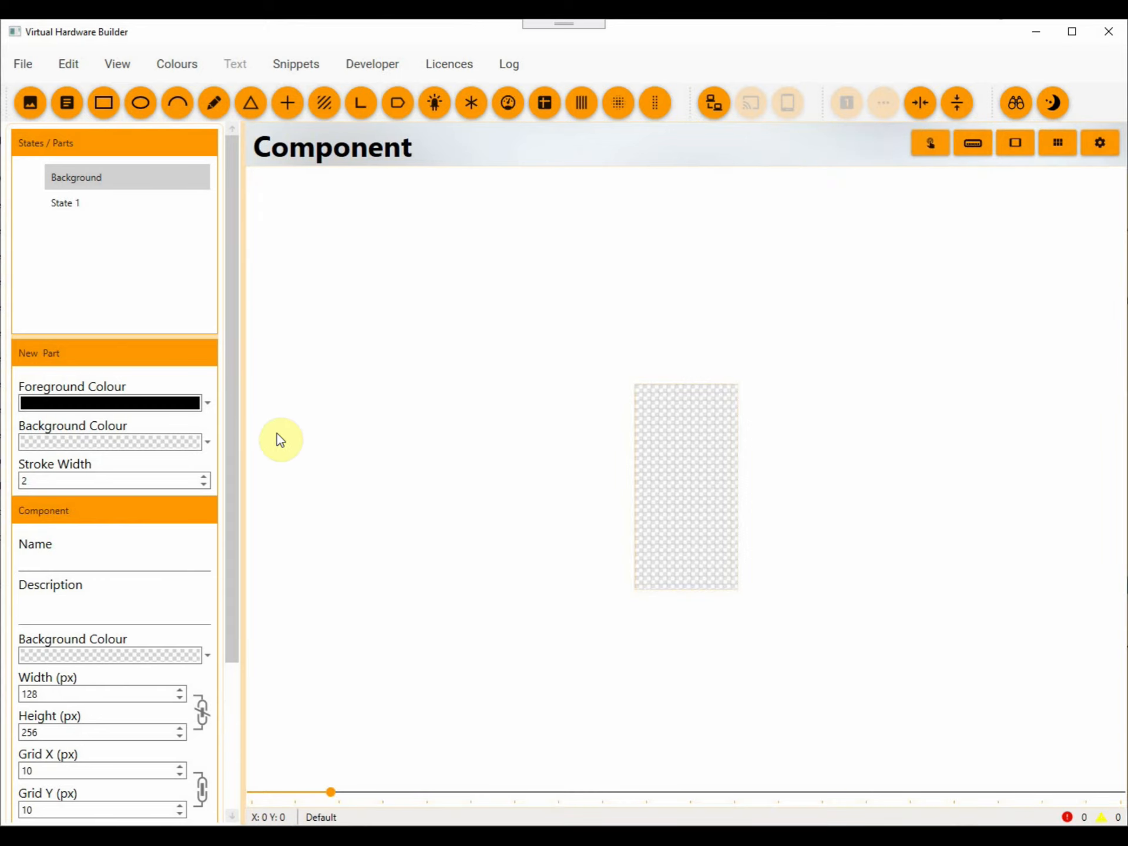
{"action": "left_click_drag", "start_coordinate": [228, 458], "coordinate": [233, 607]}
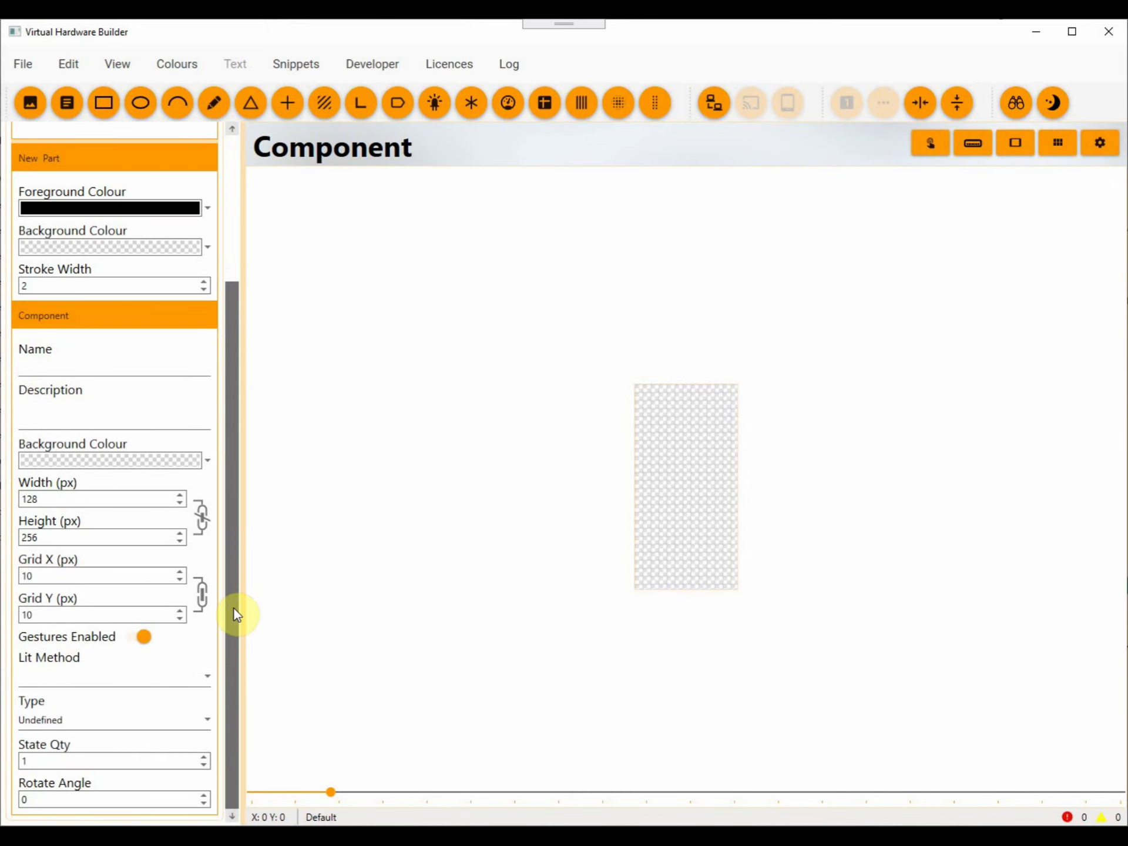
{"action": "left_click", "coordinate": [98, 721]}
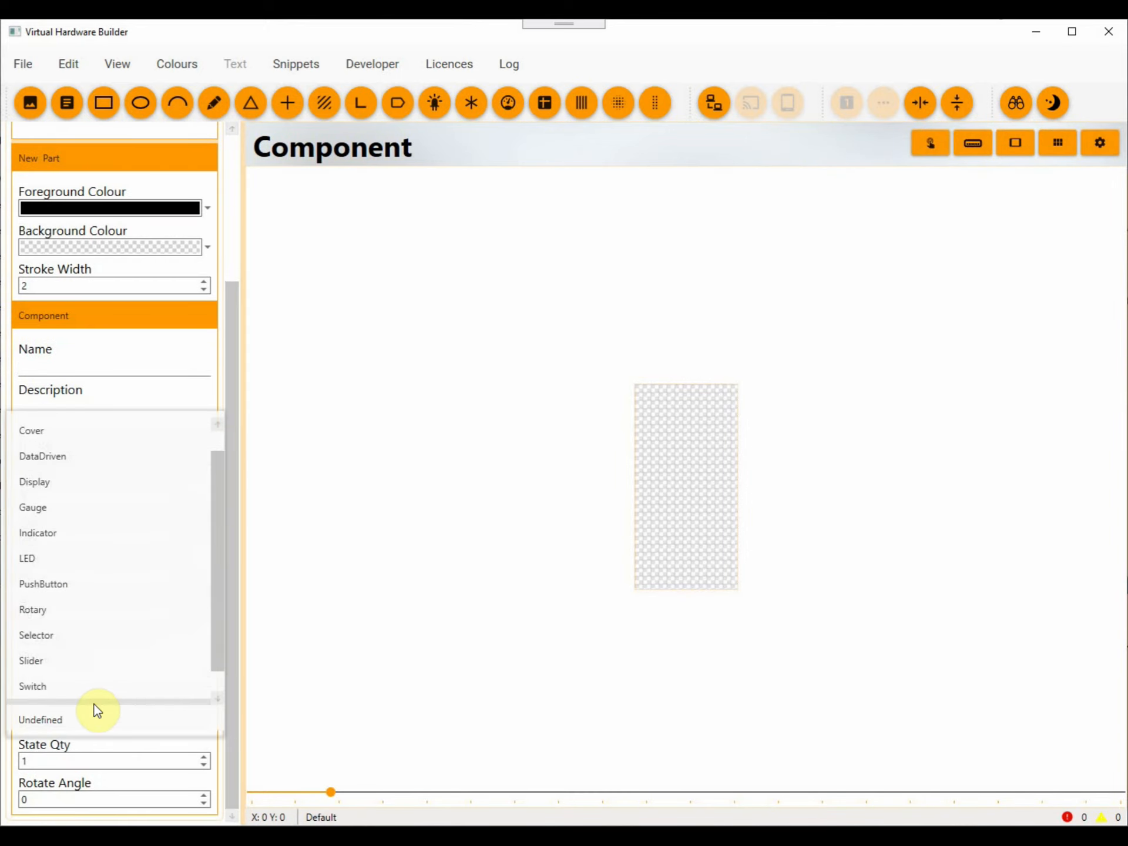
{"action": "left_click", "coordinate": [77, 585]}
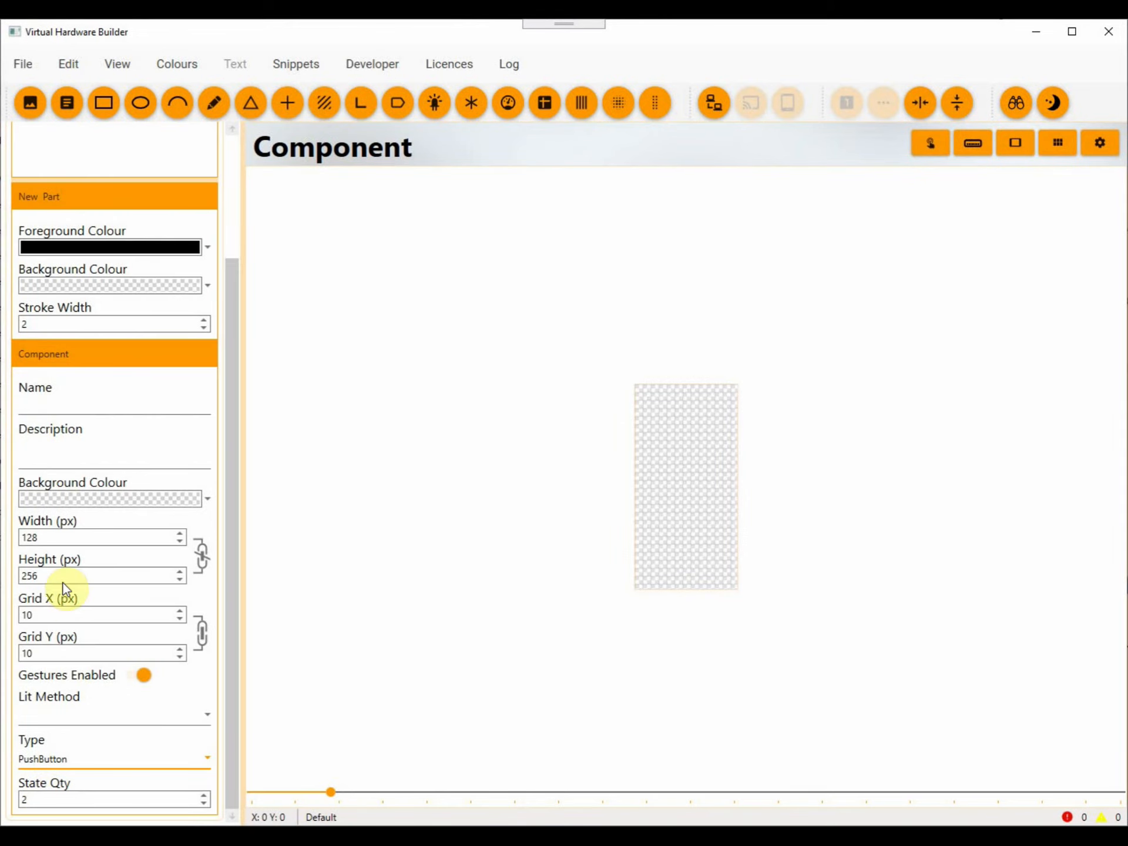
- Set the component's width and height to 75 px each
{"action": "double_click", "coordinate": [59, 543]}
{"action": "type", "text": "75"}
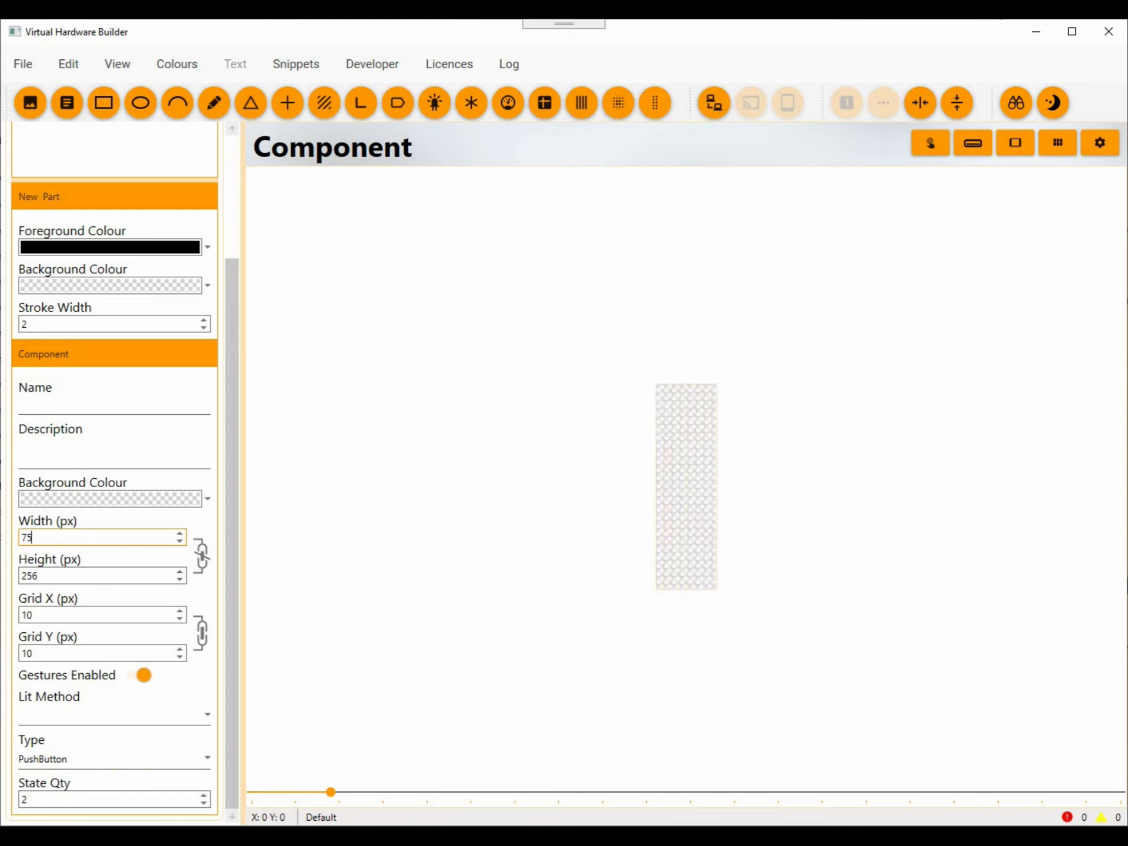
{"action": "double_click", "coordinate": [66, 574]}
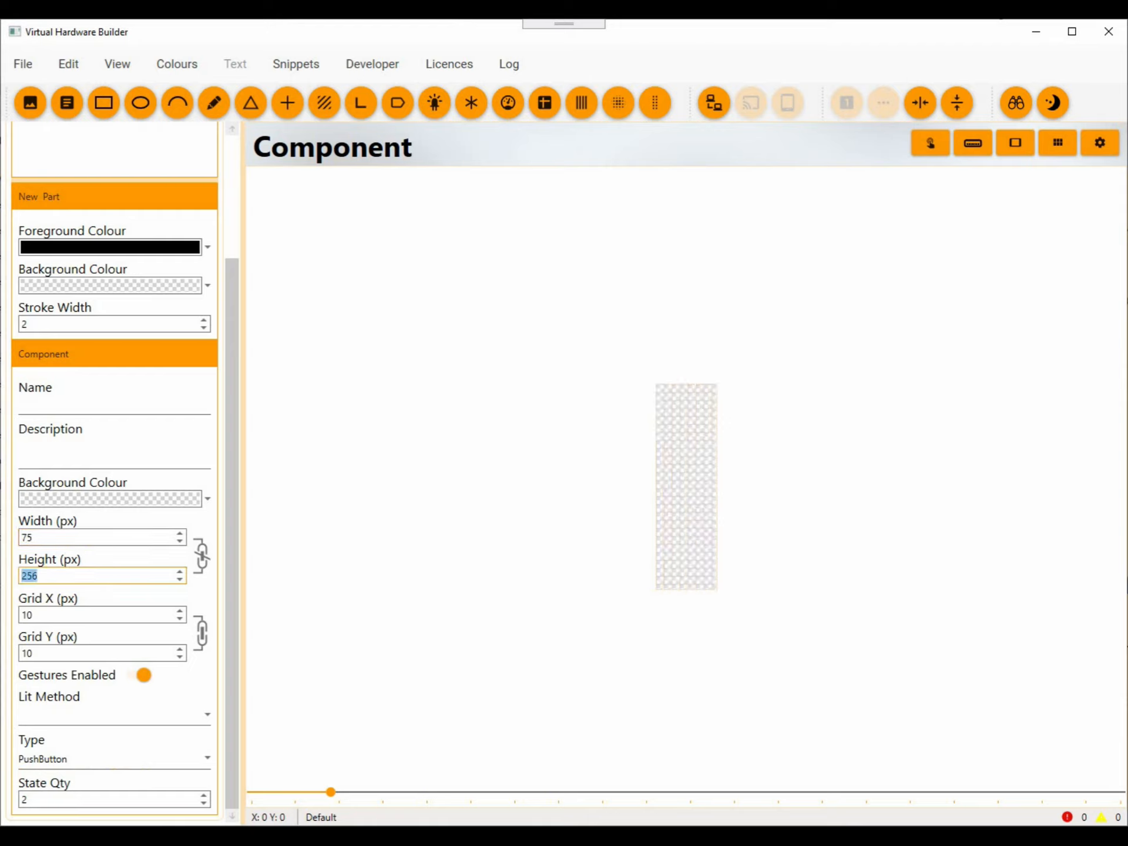
{"action": "type", "text": "75"}
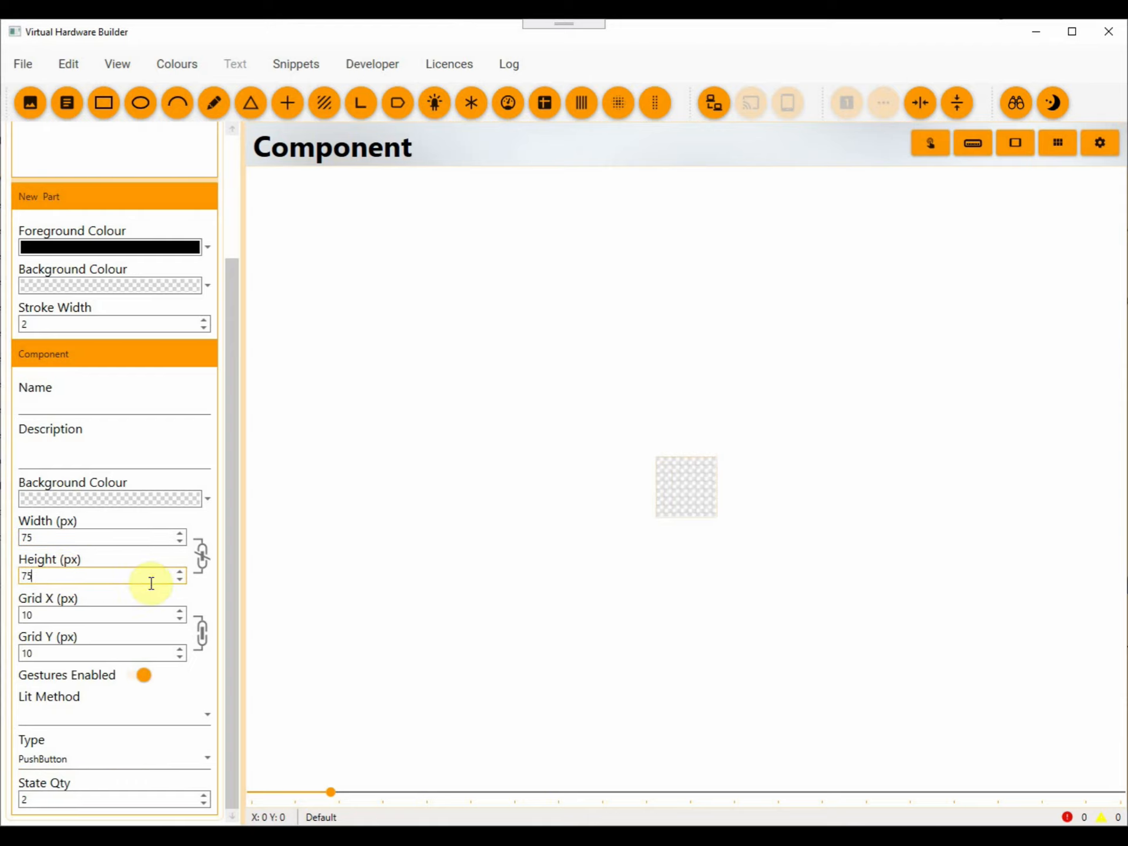
- Add a rectangle to the Released state and size it 70 px wide by 70 px high
{"action": "left_click_drag", "start_coordinate": [232, 586], "coordinate": [217, 423]}
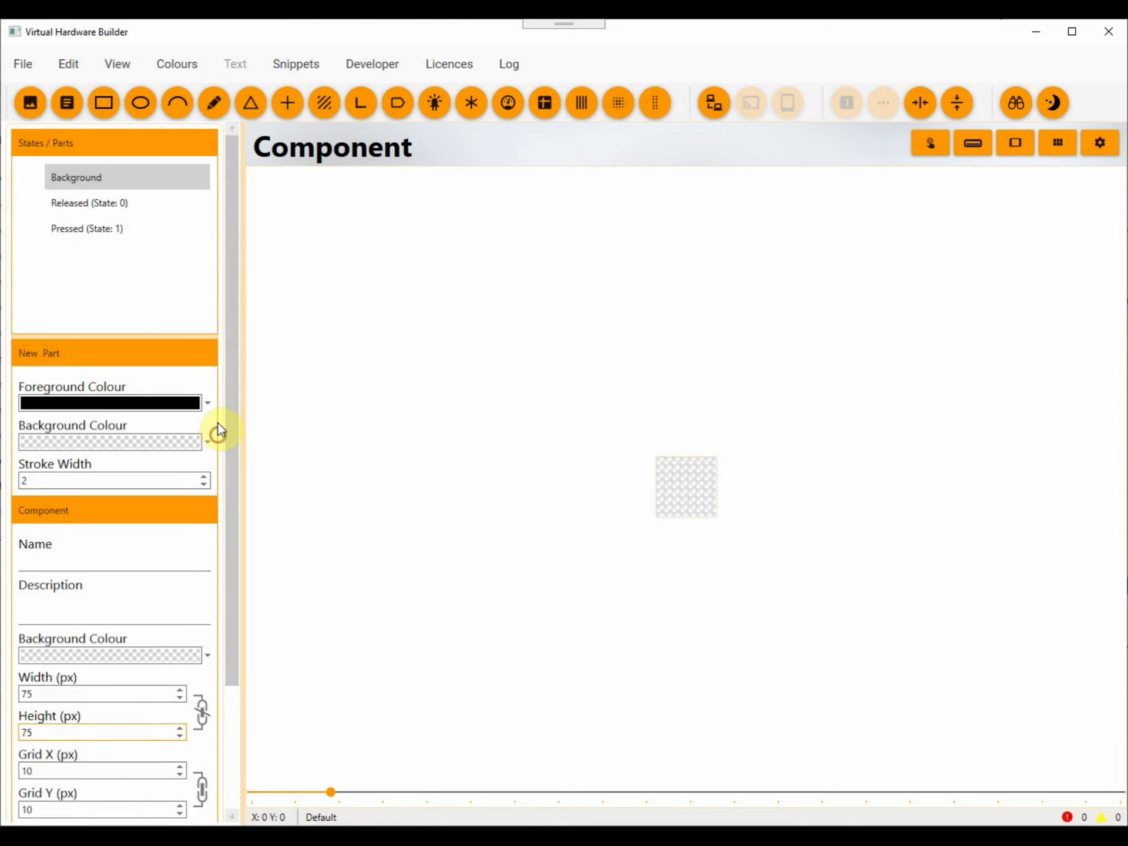
{"action": "left_click", "coordinate": [112, 210]}
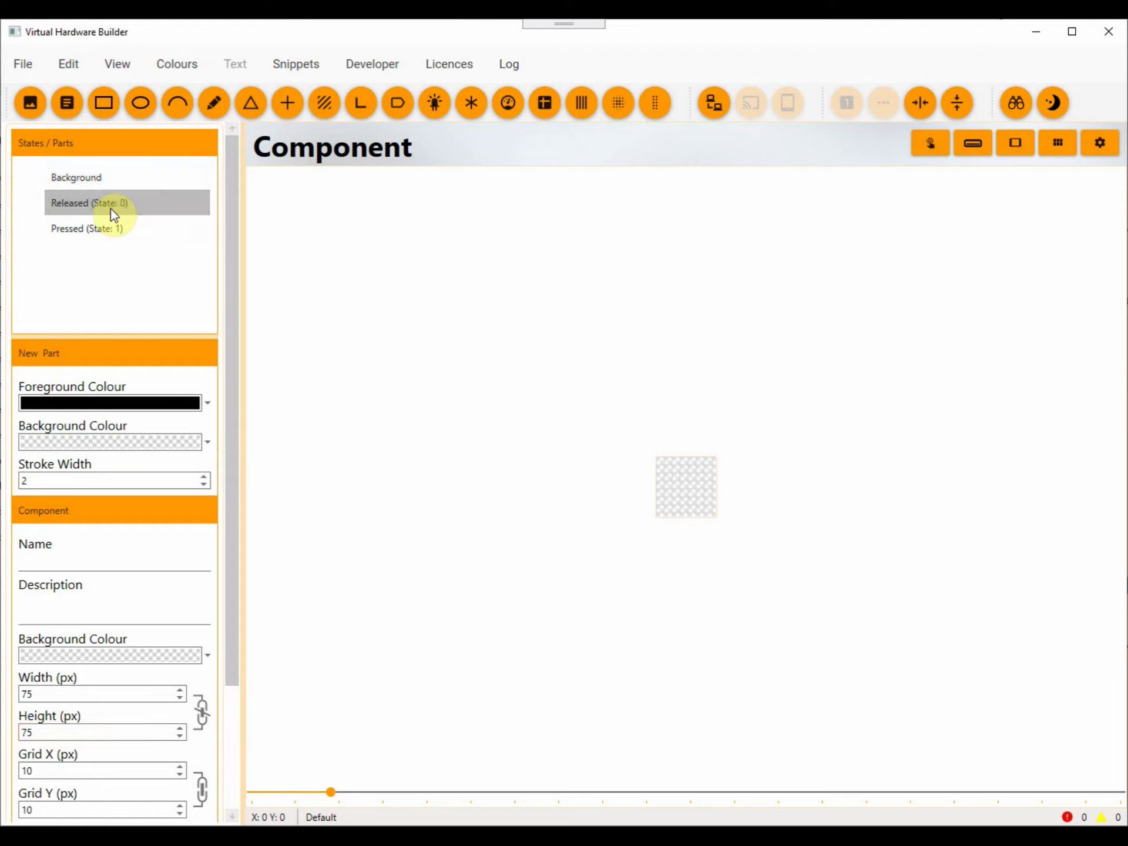
{"action": "left_click", "coordinate": [103, 109]}
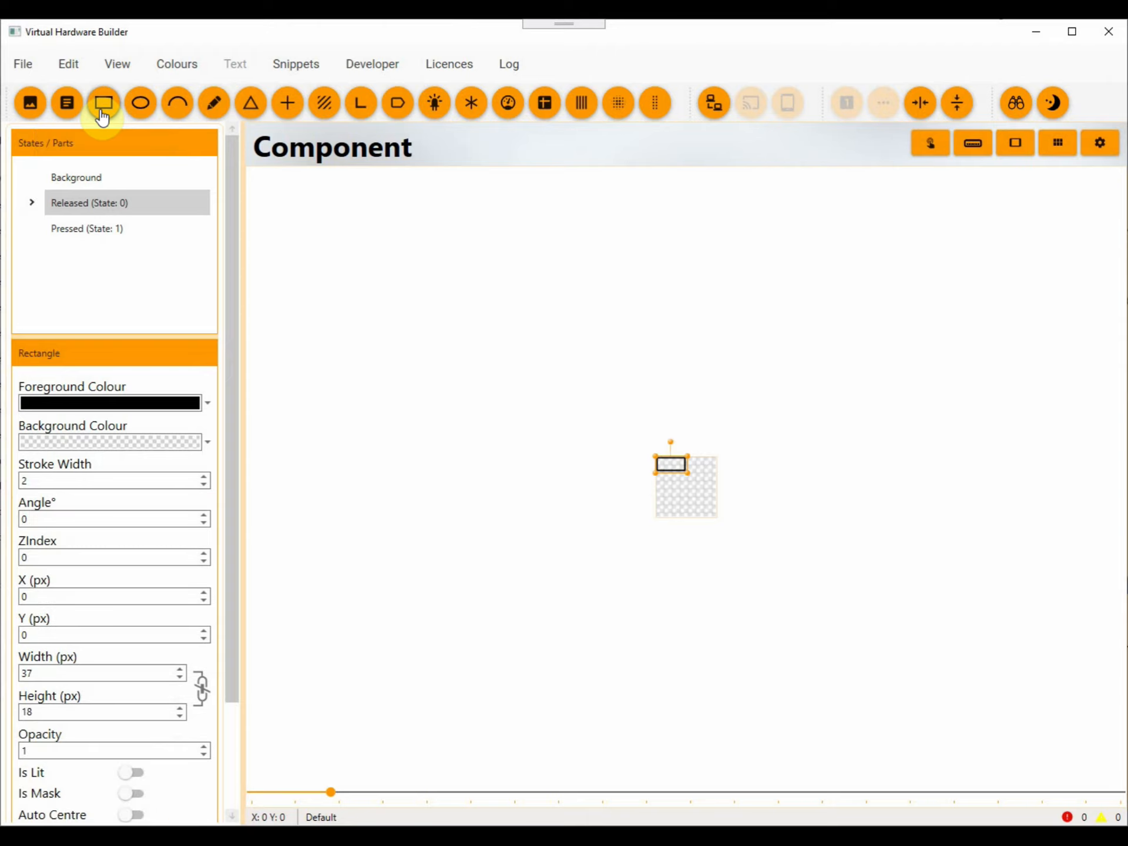
{"action": "left_click", "coordinate": [72, 673]}
{"action": "type", "text": "70"}
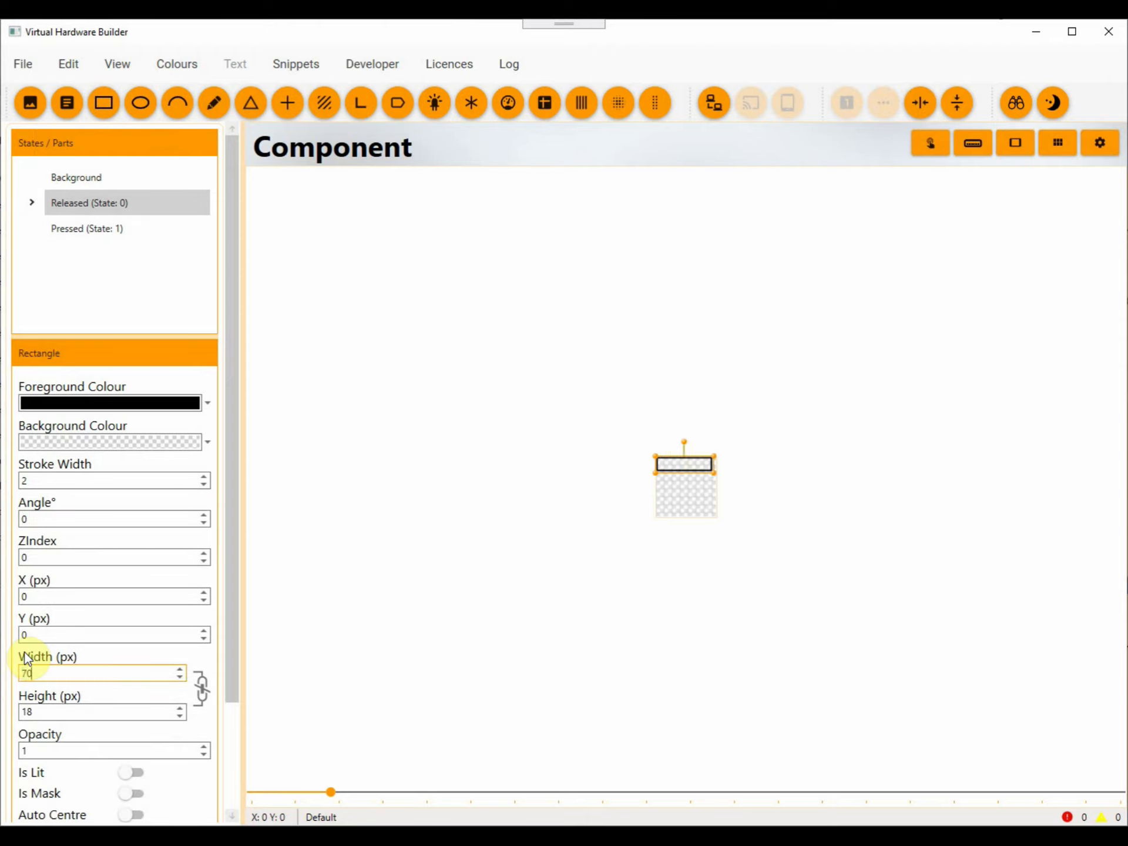
{"action": "key", "text": "Tab"}
{"action": "type", "text": "70"}
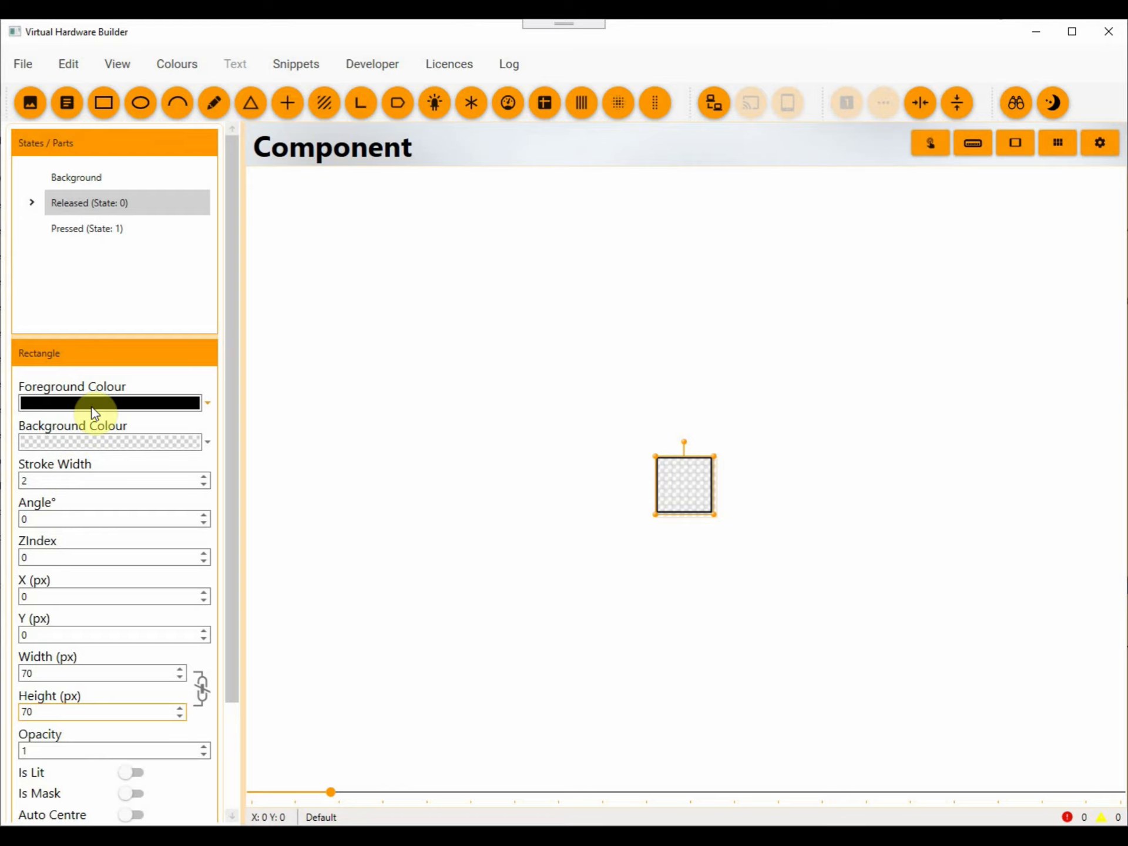
- Give the rectangle a white background and shift it horizontally to X 5 px
{"action": "left_click", "coordinate": [209, 445]}
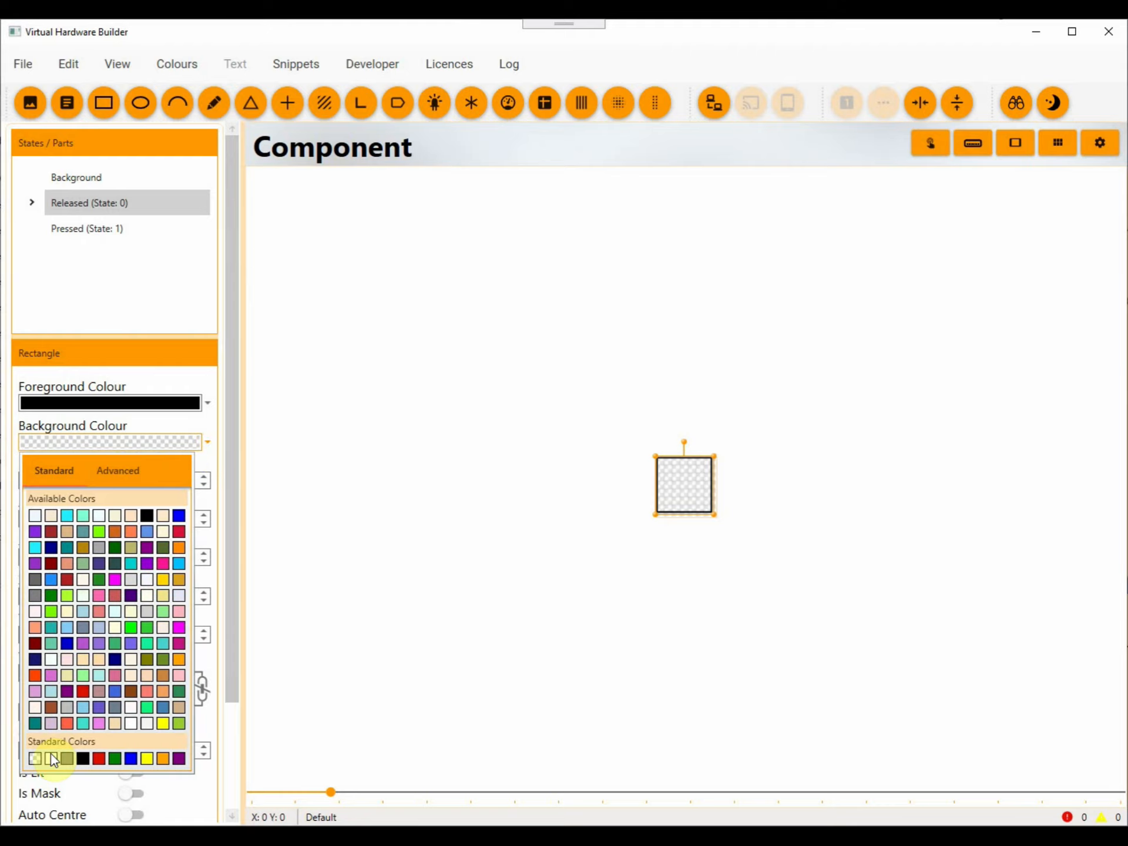
{"action": "left_click", "coordinate": [51, 757]}
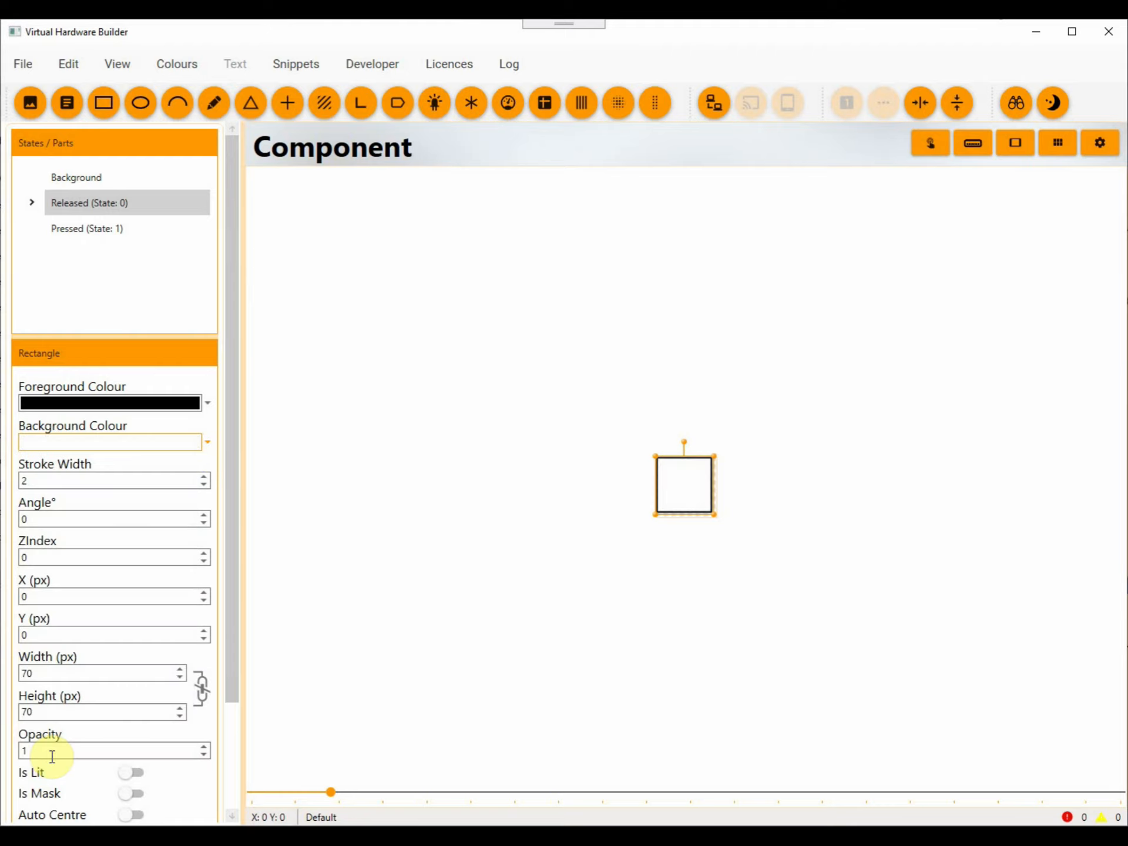
{"action": "scroll", "coordinate": [611, 521], "scroll_direction": "up", "scroll_amount": 5}
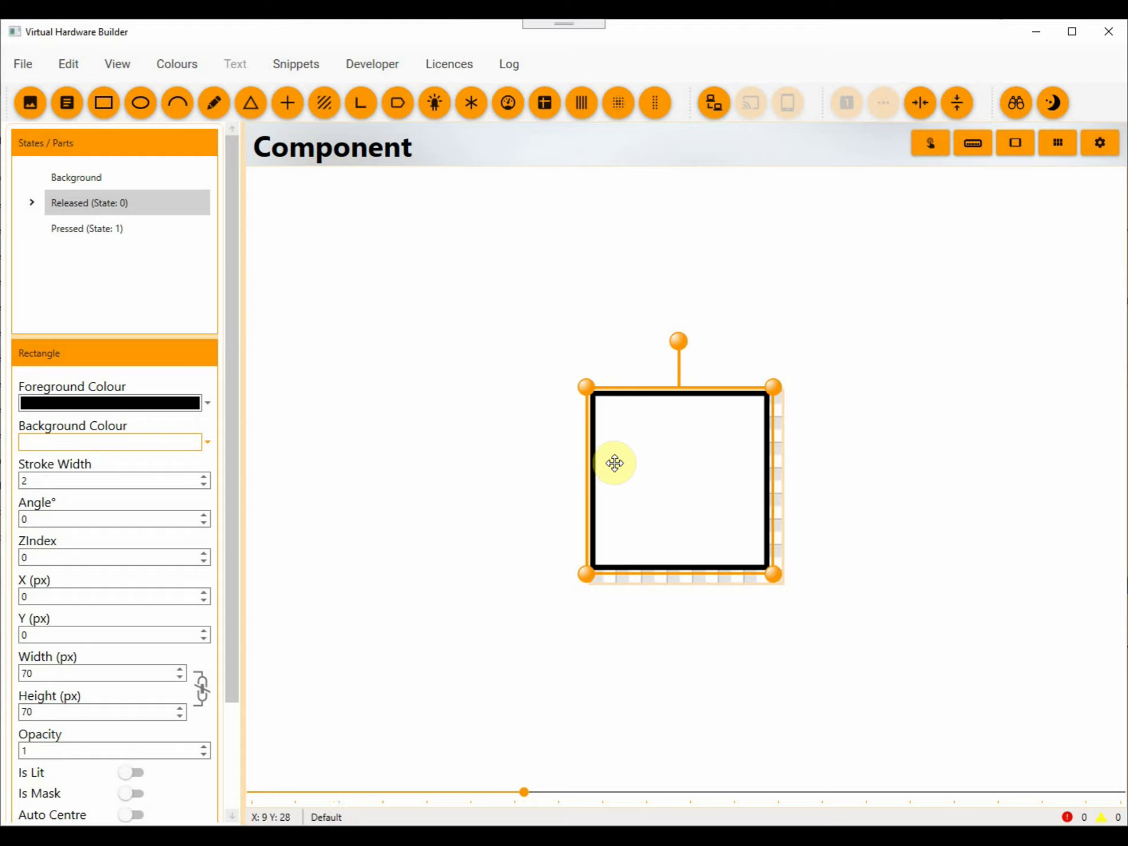
{"action": "left_click_drag", "start_coordinate": [658, 471], "coordinate": [670, 468]}
{"action": "key", "text": "Right"}
{"action": "key", "text": "Right"}
{"action": "key", "text": "Left"}
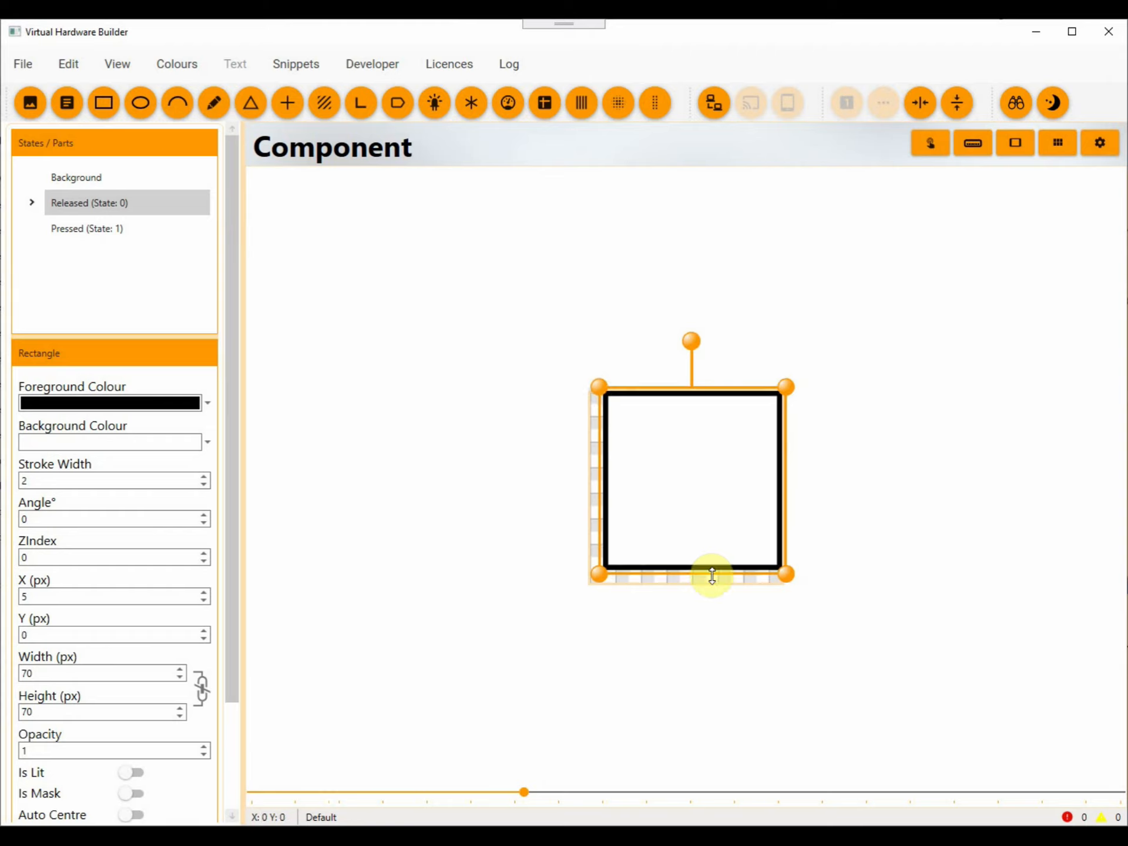
{"action": "left_click", "coordinate": [698, 645]}
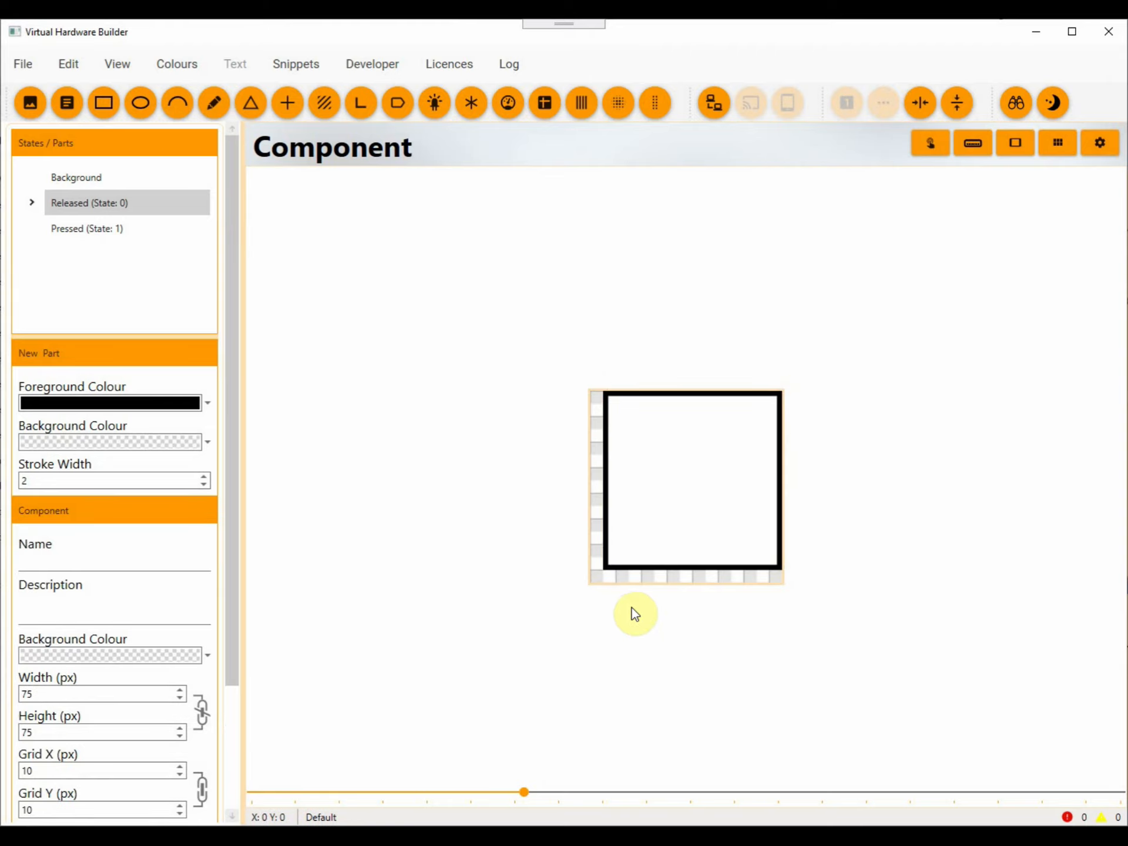
- Add a second rectangle to the Released state, 66 by 66 px with a stroke width of 4
{"action": "left_click", "coordinate": [103, 108]}
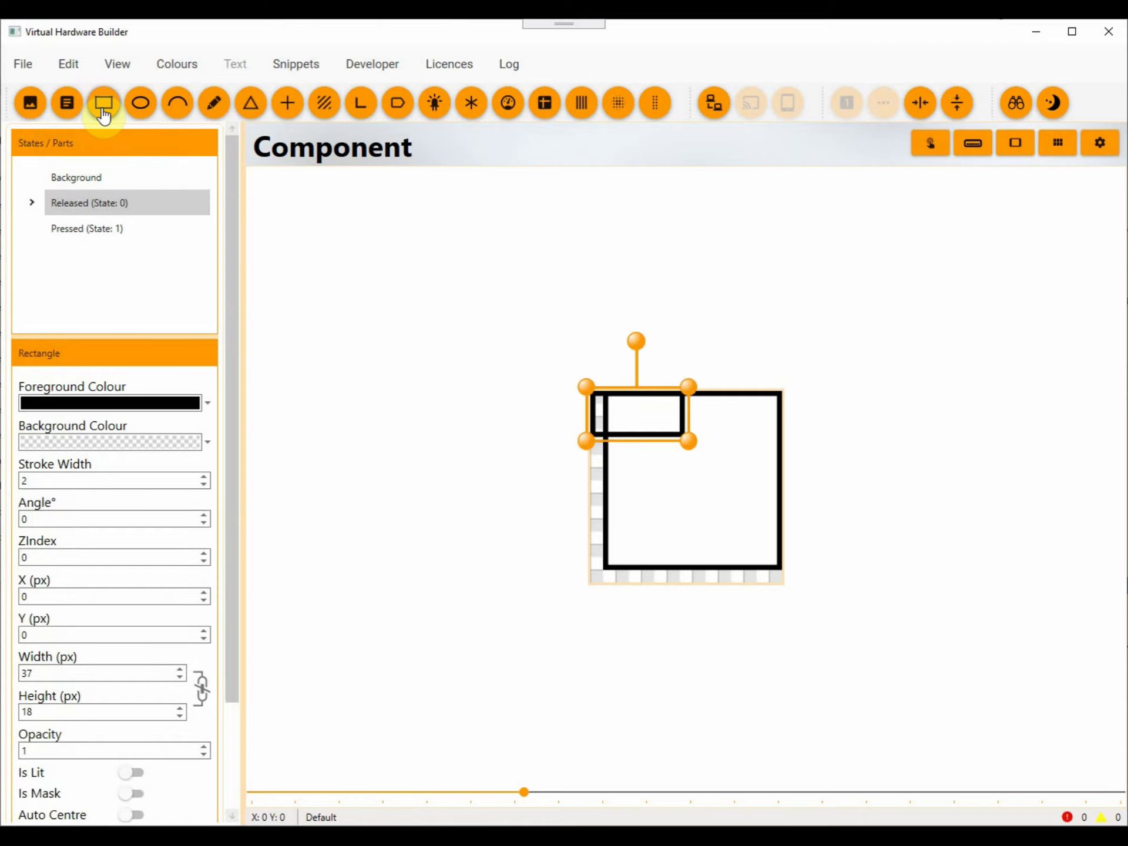
{"action": "double_click", "coordinate": [76, 674]}
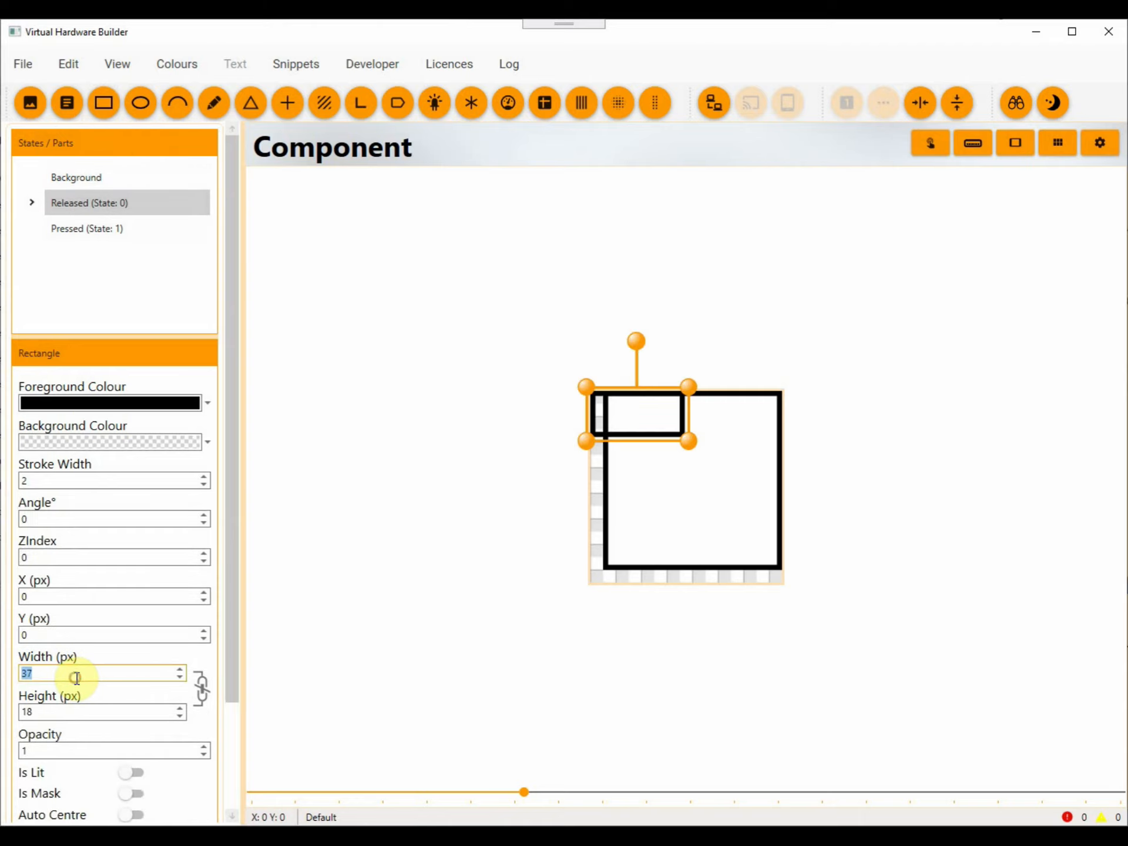
{"action": "type", "text": "66"}
{"action": "double_click", "coordinate": [63, 708]}
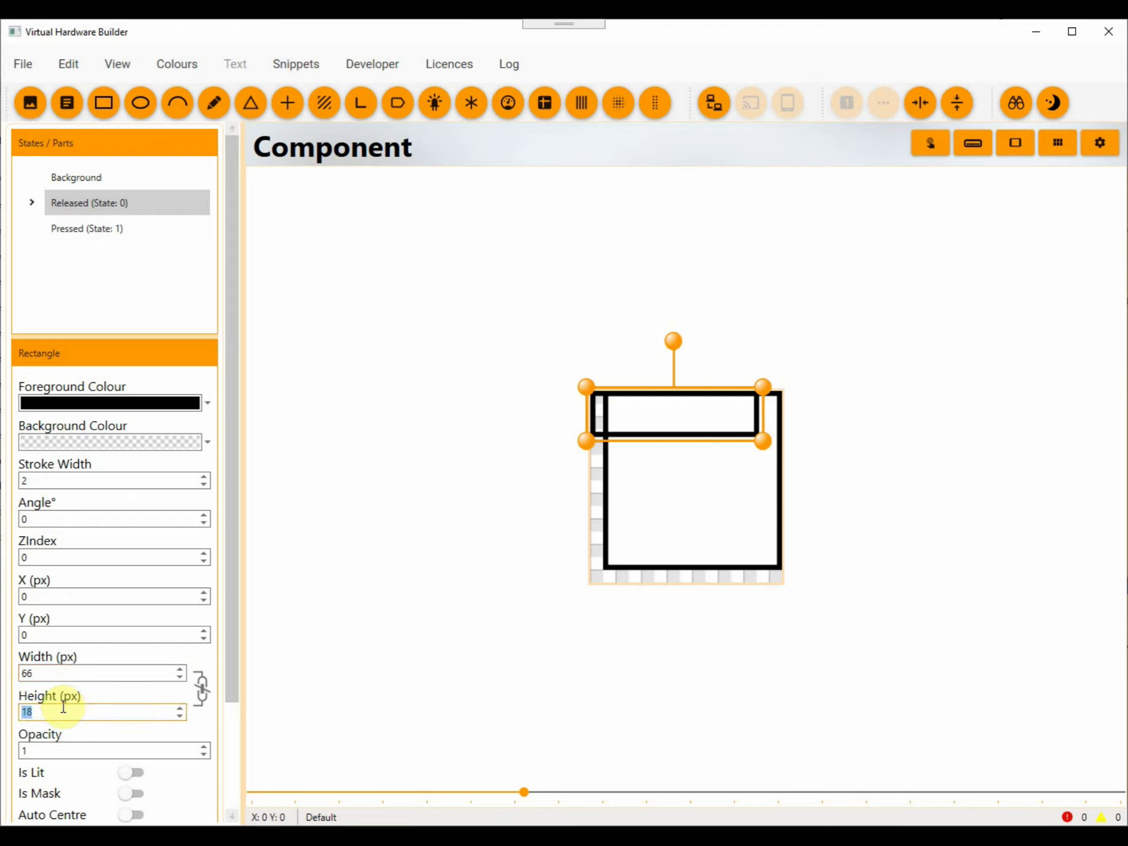
{"action": "type", "text": "66"}
{"action": "double_click", "coordinate": [60, 479]}
{"action": "type", "text": "4"}
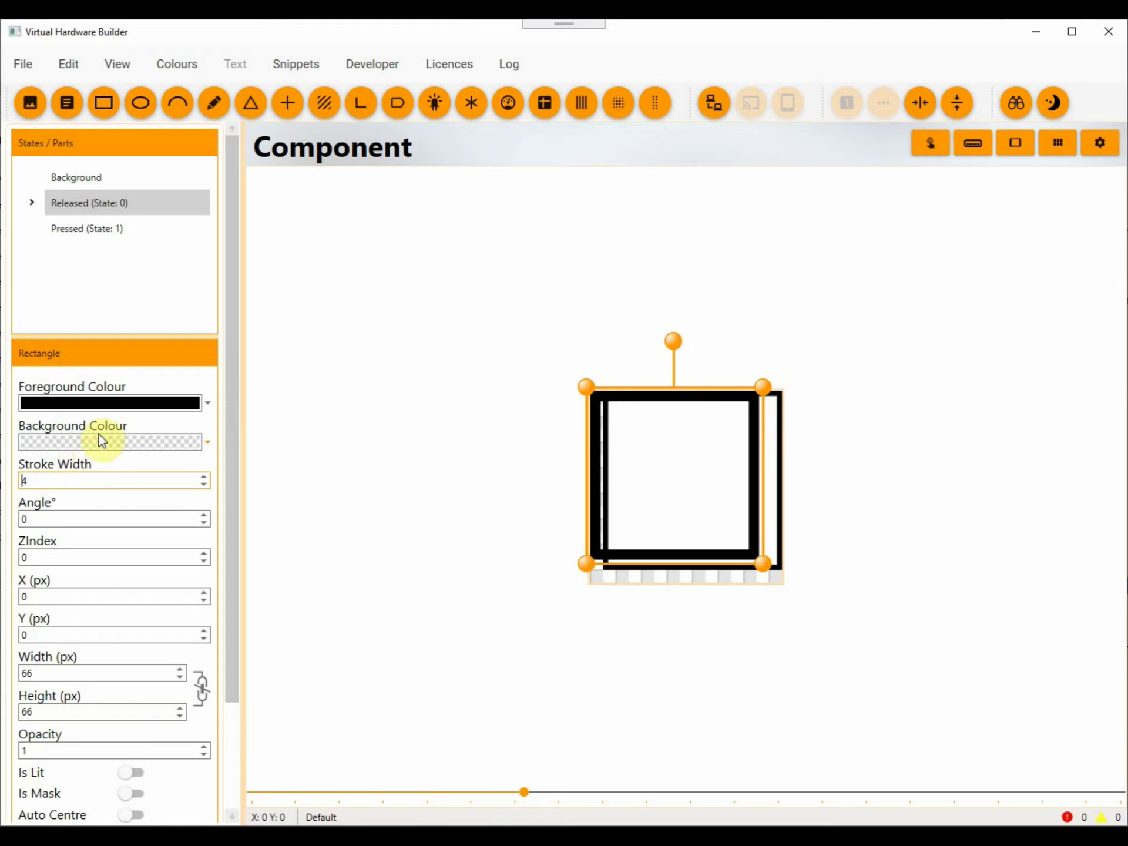
- Set the second rectangle's foreground colour to the custom hex value #FFECECEC
{"action": "left_click", "coordinate": [210, 402]}
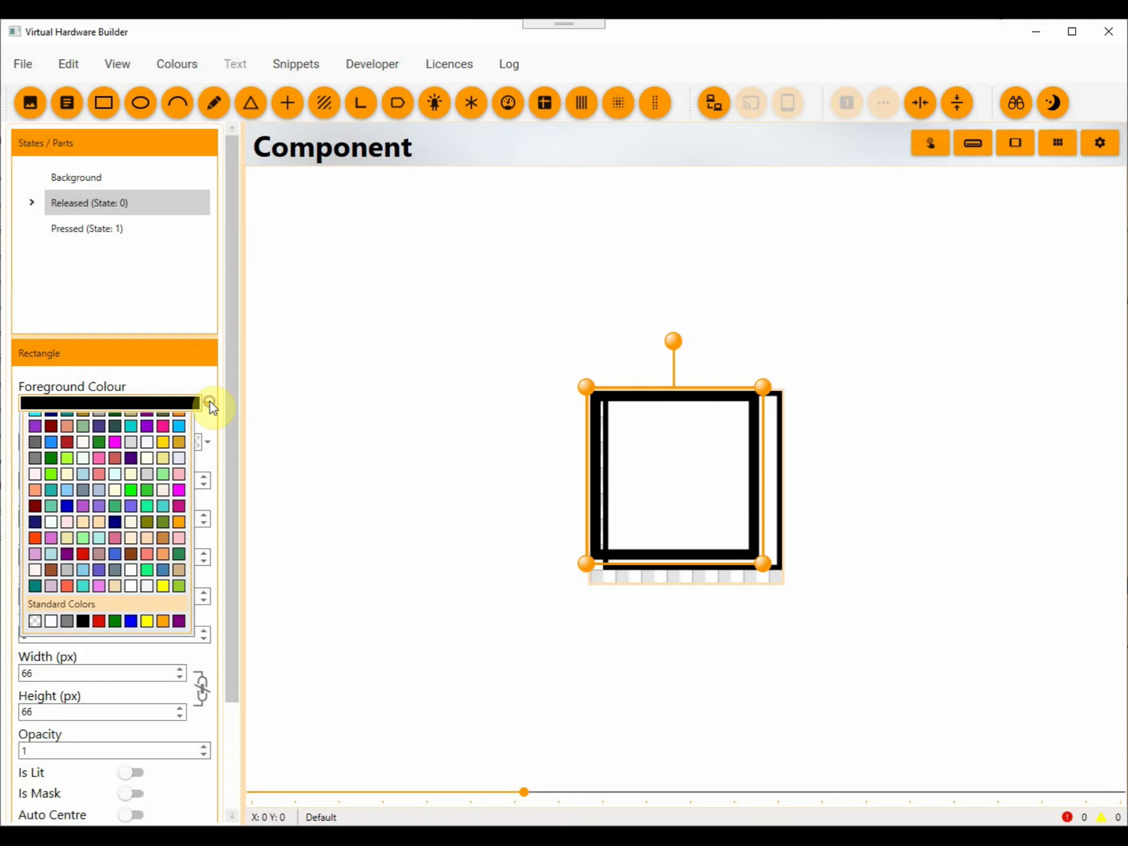
{"action": "left_click", "coordinate": [147, 431]}
{"action": "left_click", "coordinate": [155, 547]}
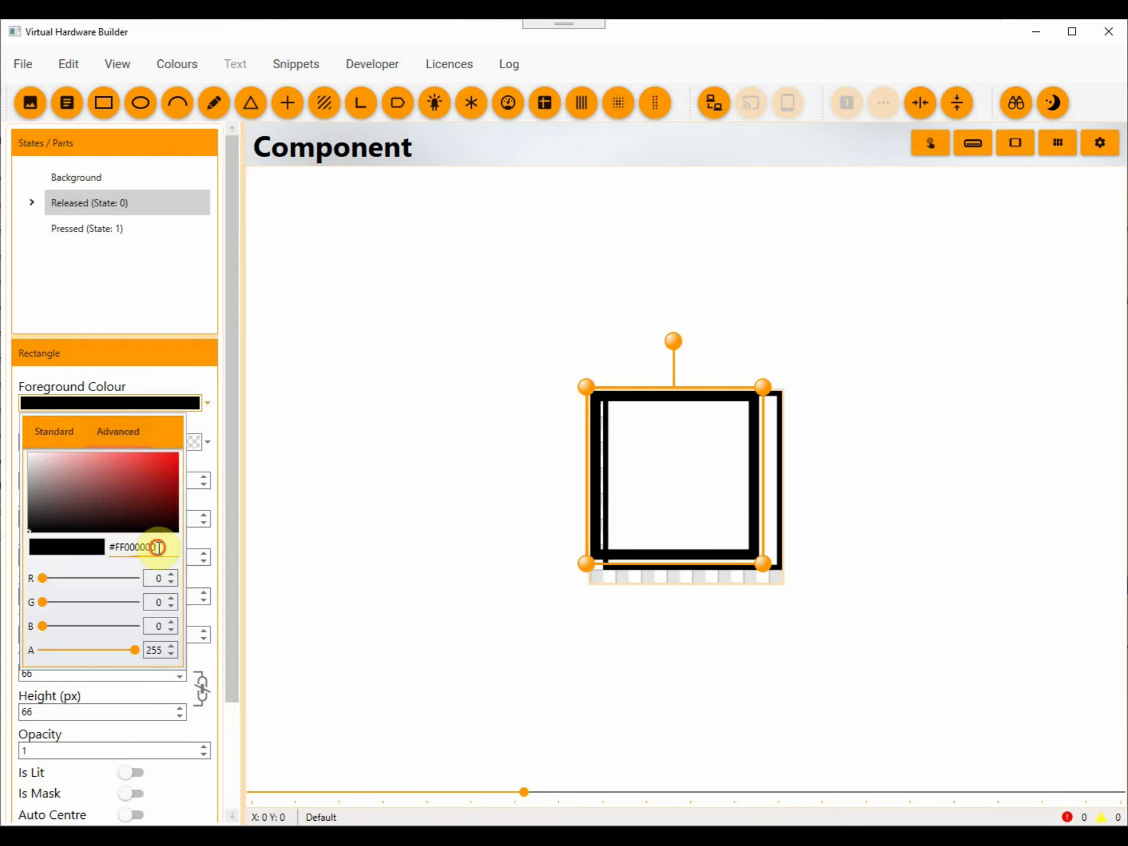
{"action": "key", "text": "BackSpace"}
{"action": "key", "text": "BackSpace"}
{"action": "key", "text": "BackSpace"}
{"action": "key", "text": "BackSpace"}
{"action": "key", "text": "BackSpace"}
{"action": "key", "text": "BackSpace"}
{"action": "type", "text": "ECECEC"}
{"action": "key", "text": "Return"}
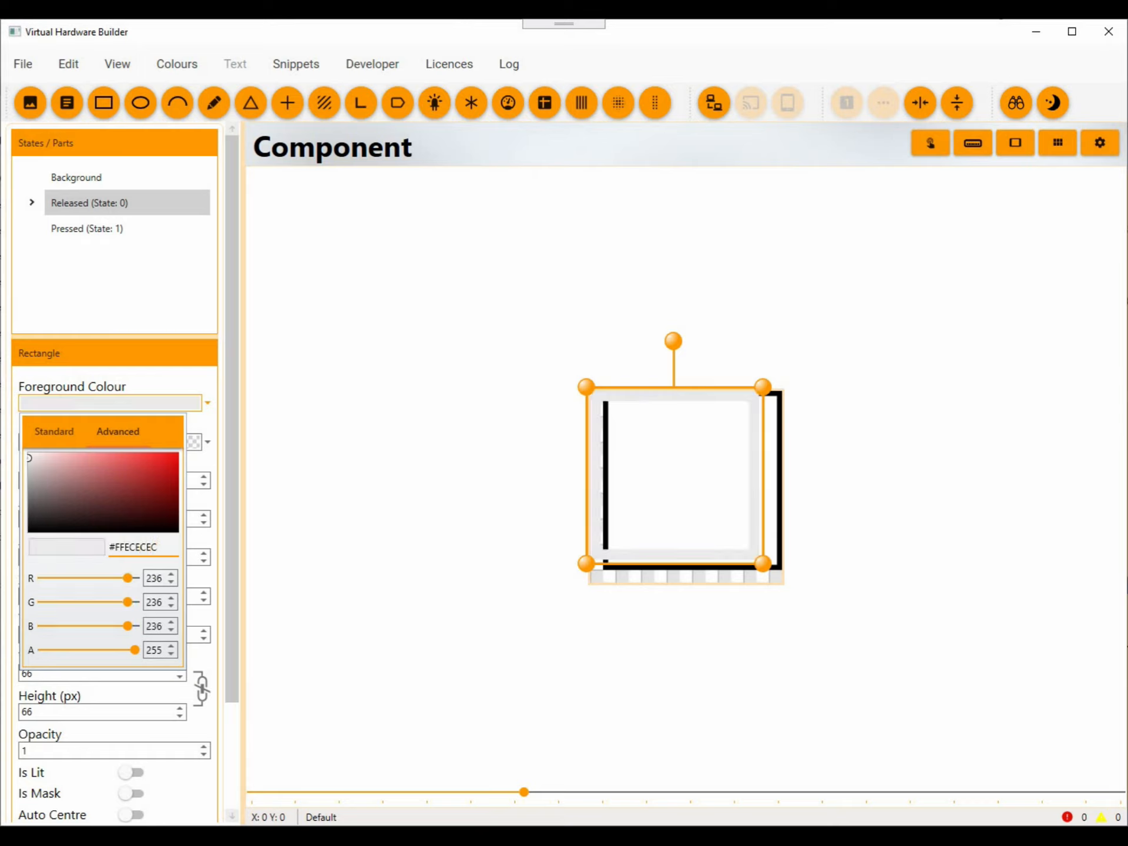
{"action": "left_click", "coordinate": [233, 595]}
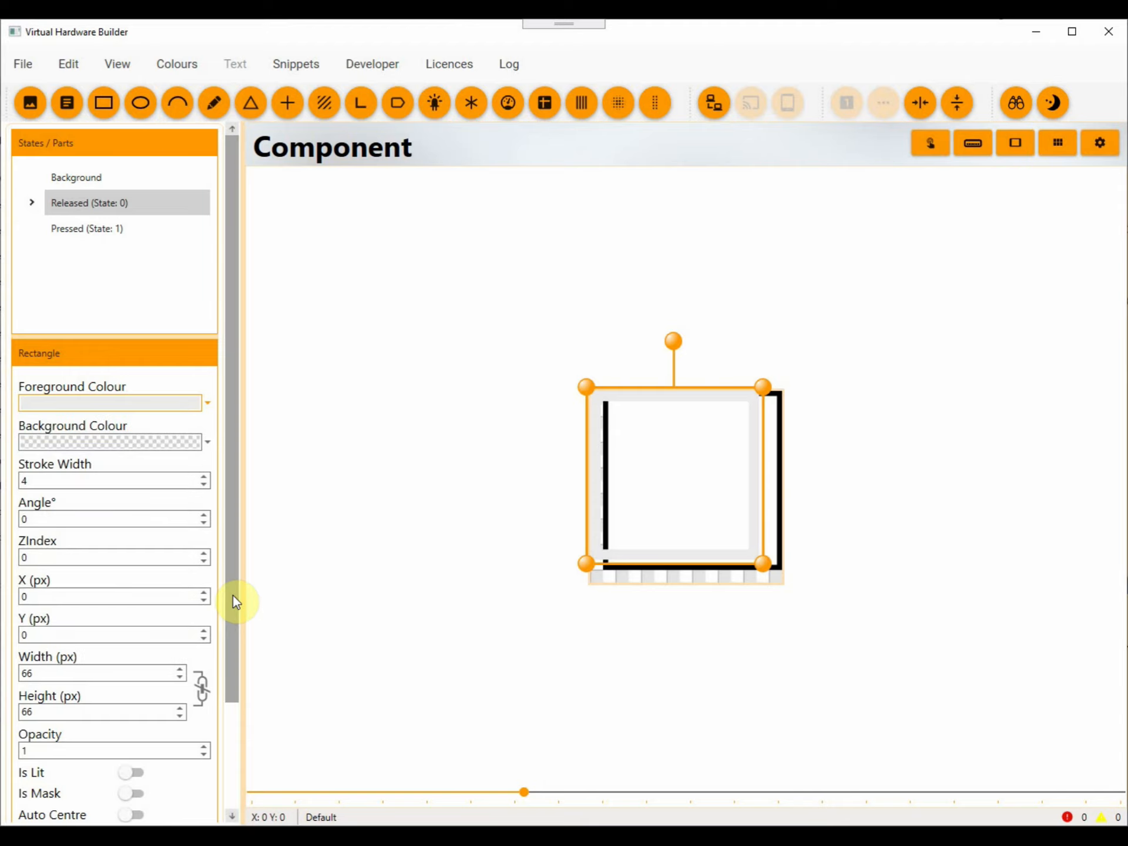
- Nudge the light grey rectangle inside the black outline, to X 7 px and Y 2 px
{"action": "left_click", "coordinate": [669, 480]}
{"action": "key", "text": "Right"}
{"action": "key", "text": "Right"}
{"action": "key", "text": "Right"}
{"action": "key", "text": "Right"}
{"action": "key", "text": "Right"}
{"action": "key", "text": "Right"}
{"action": "key", "text": "Right"}
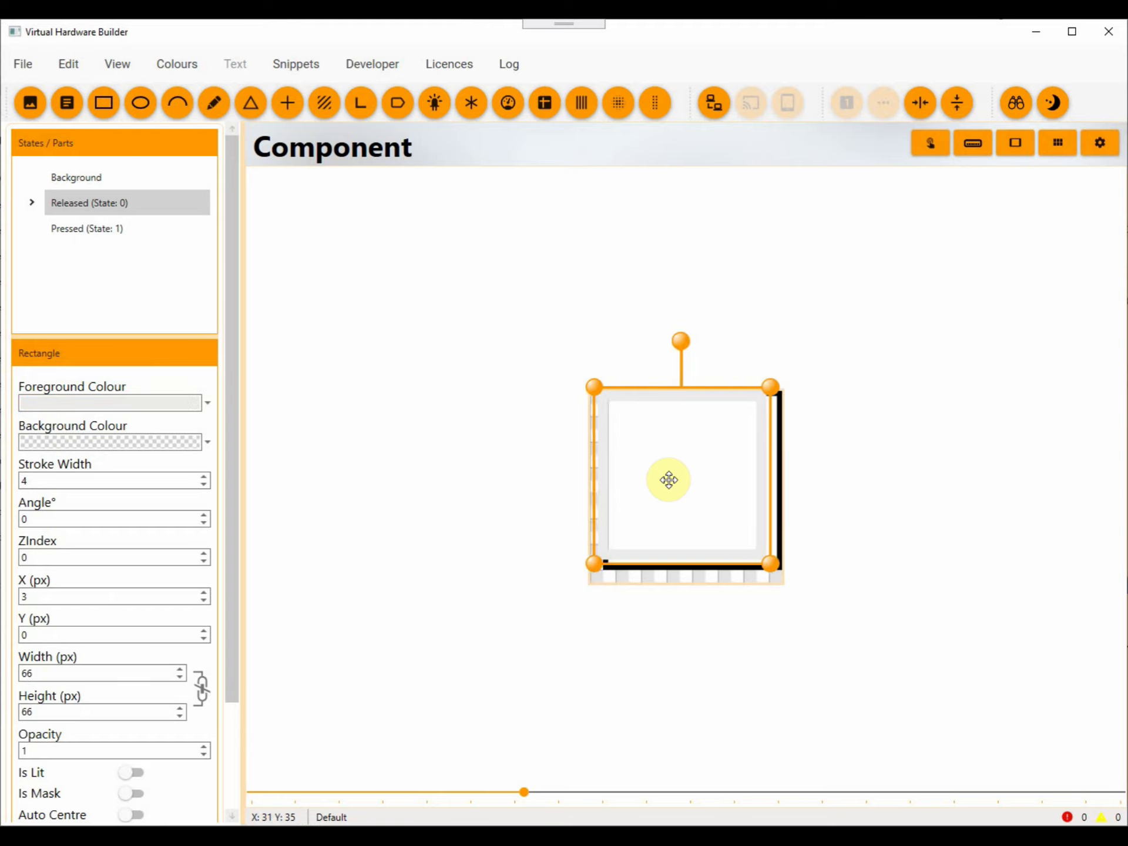
{"action": "key", "text": "Down"}
{"action": "key", "text": "Down"}
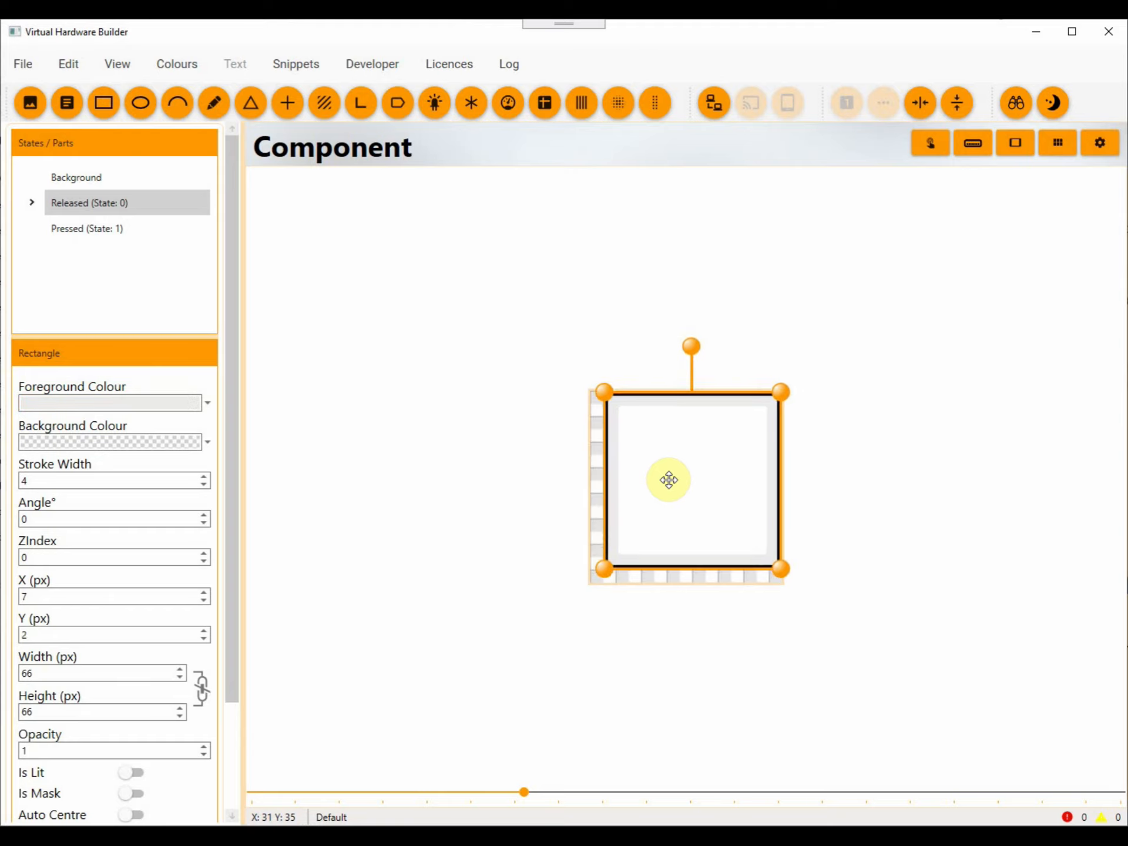
{"action": "left_click", "coordinate": [604, 655]}
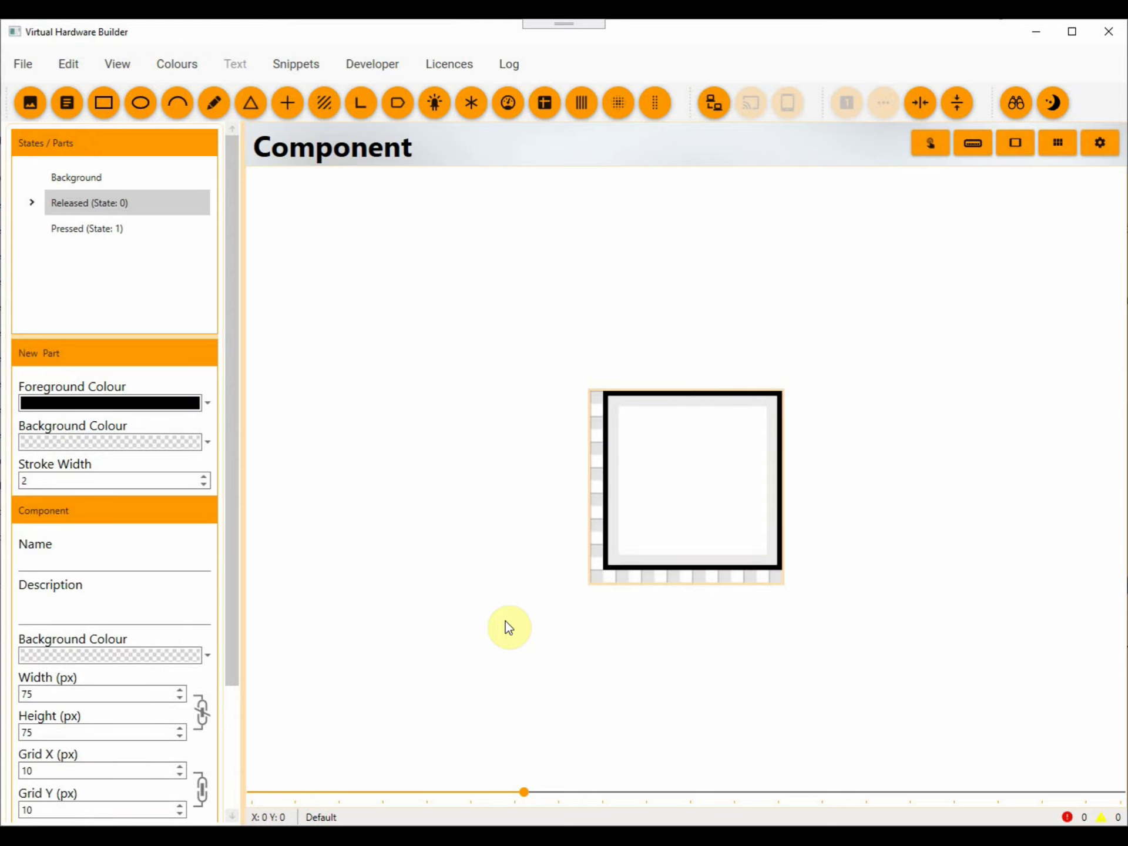
- Add a glint to the Released state with stroke width 2, 70 px wide and 75 px high
{"action": "left_click", "coordinate": [655, 116]}
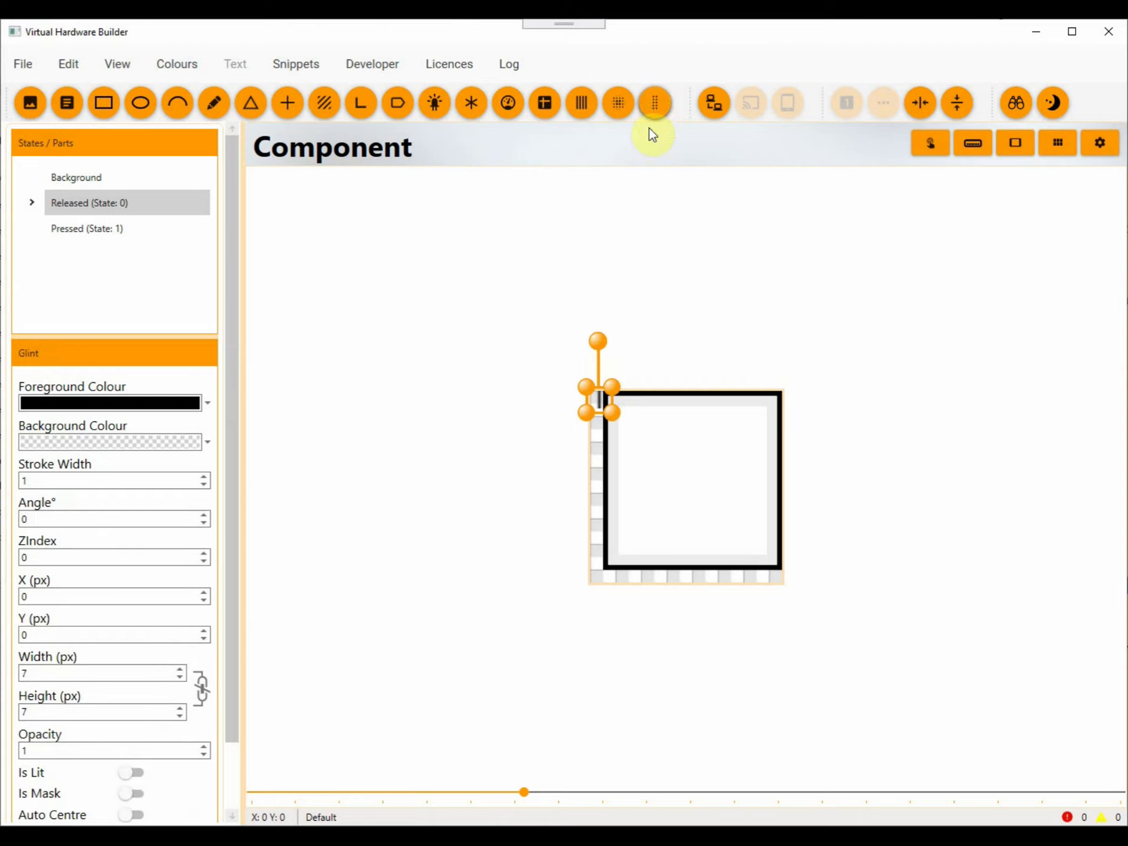
{"action": "double_click", "coordinate": [69, 474]}
{"action": "type", "text": "2"}
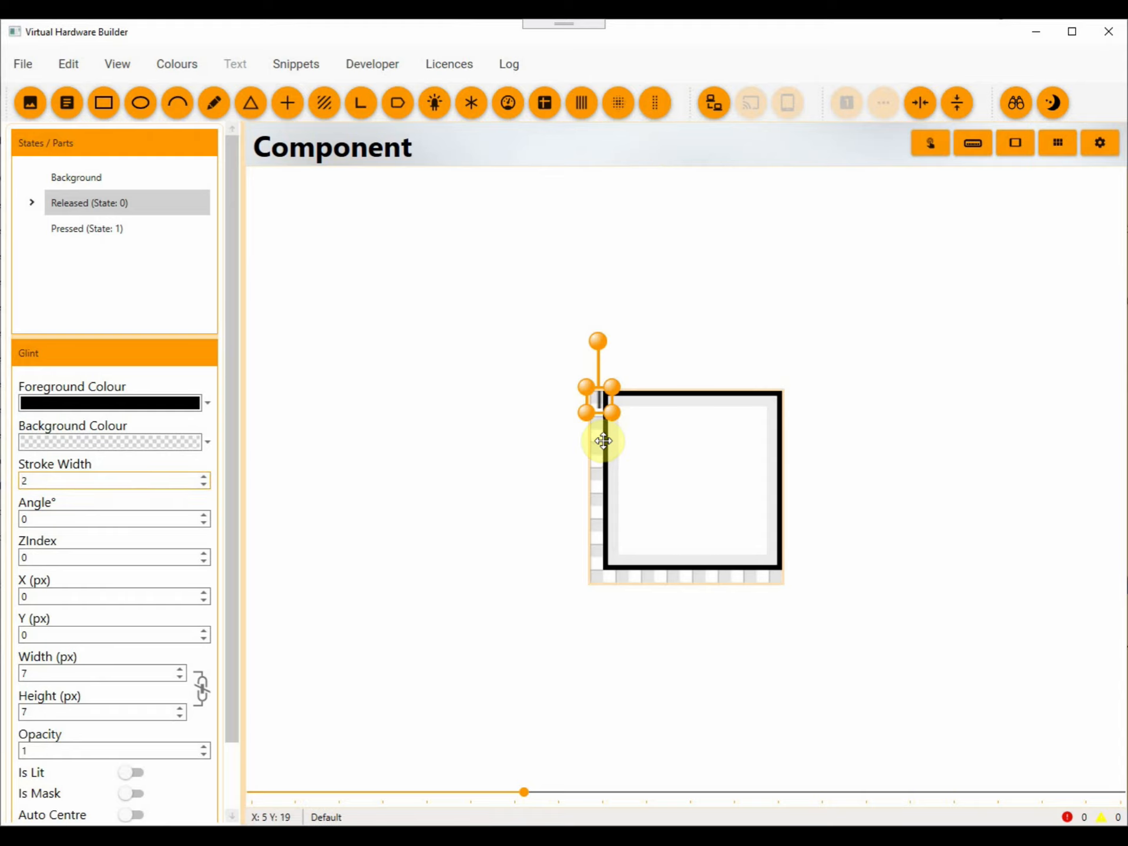
{"action": "double_click", "coordinate": [77, 677]}
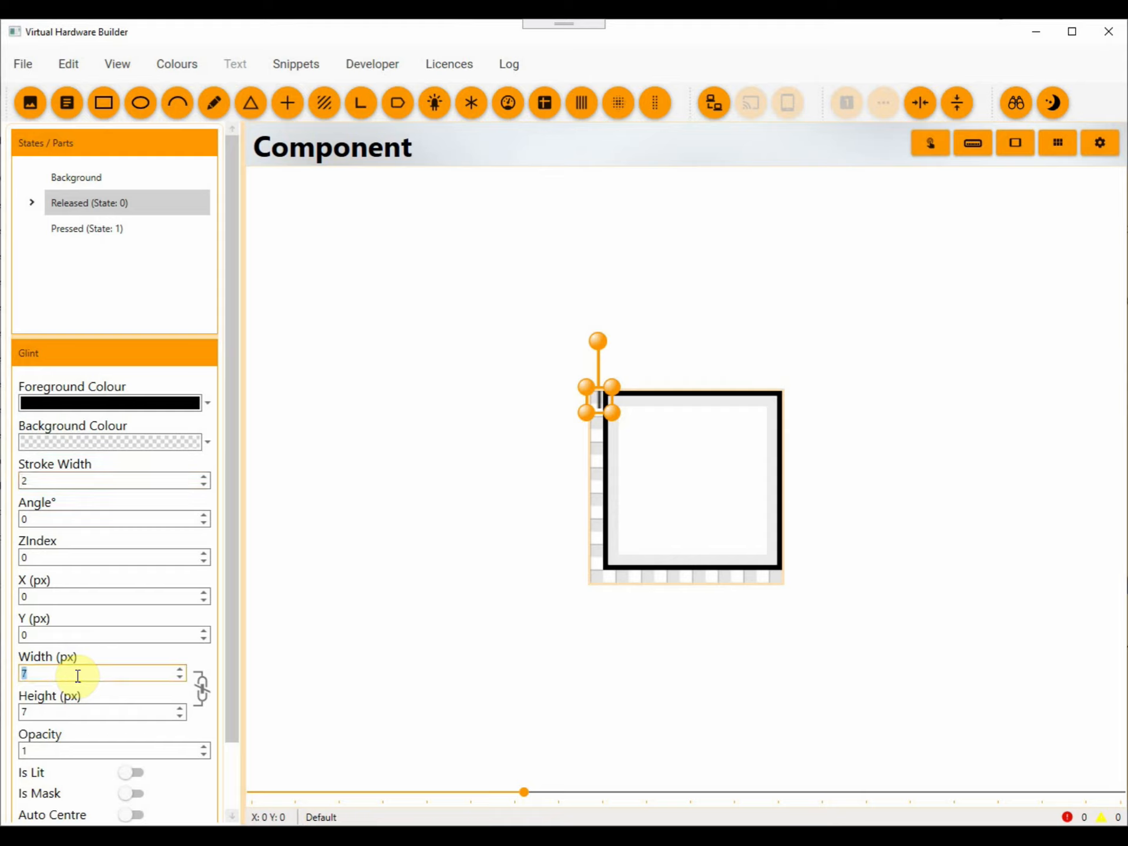
{"action": "type", "text": "70"}
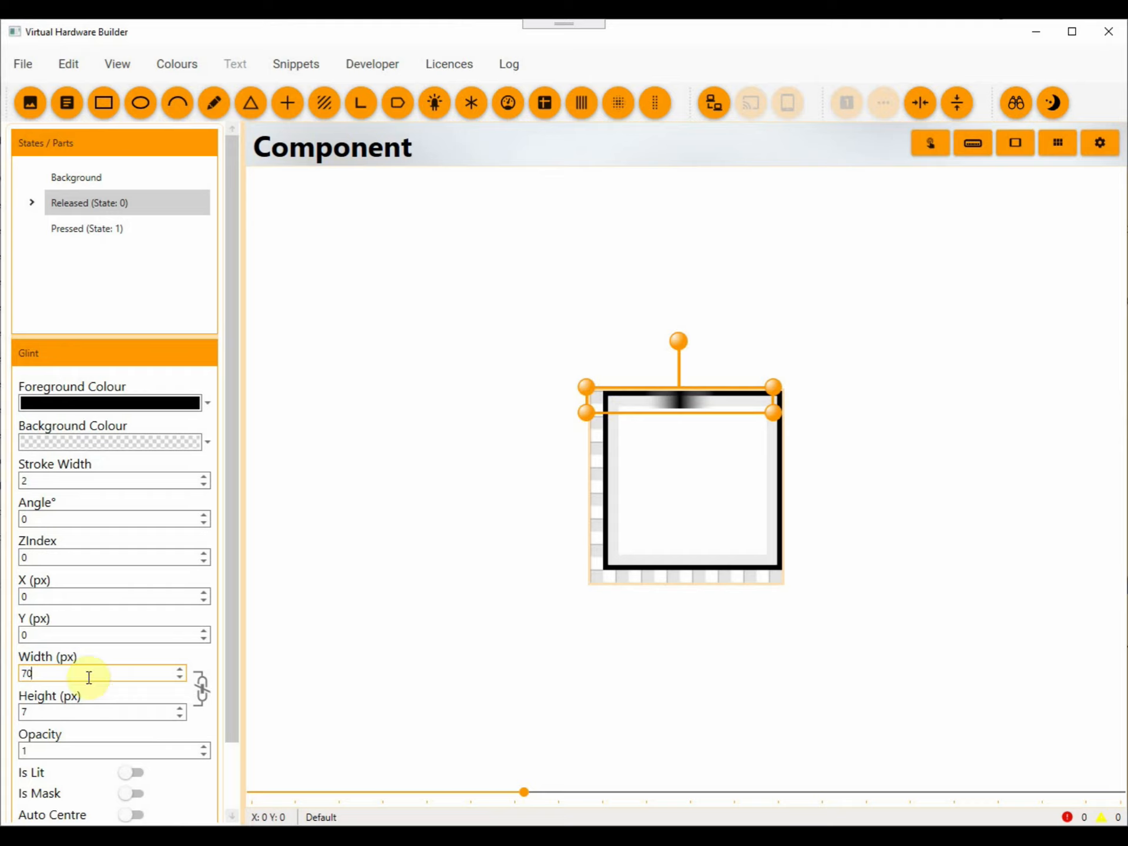
{"action": "double_click", "coordinate": [51, 713]}
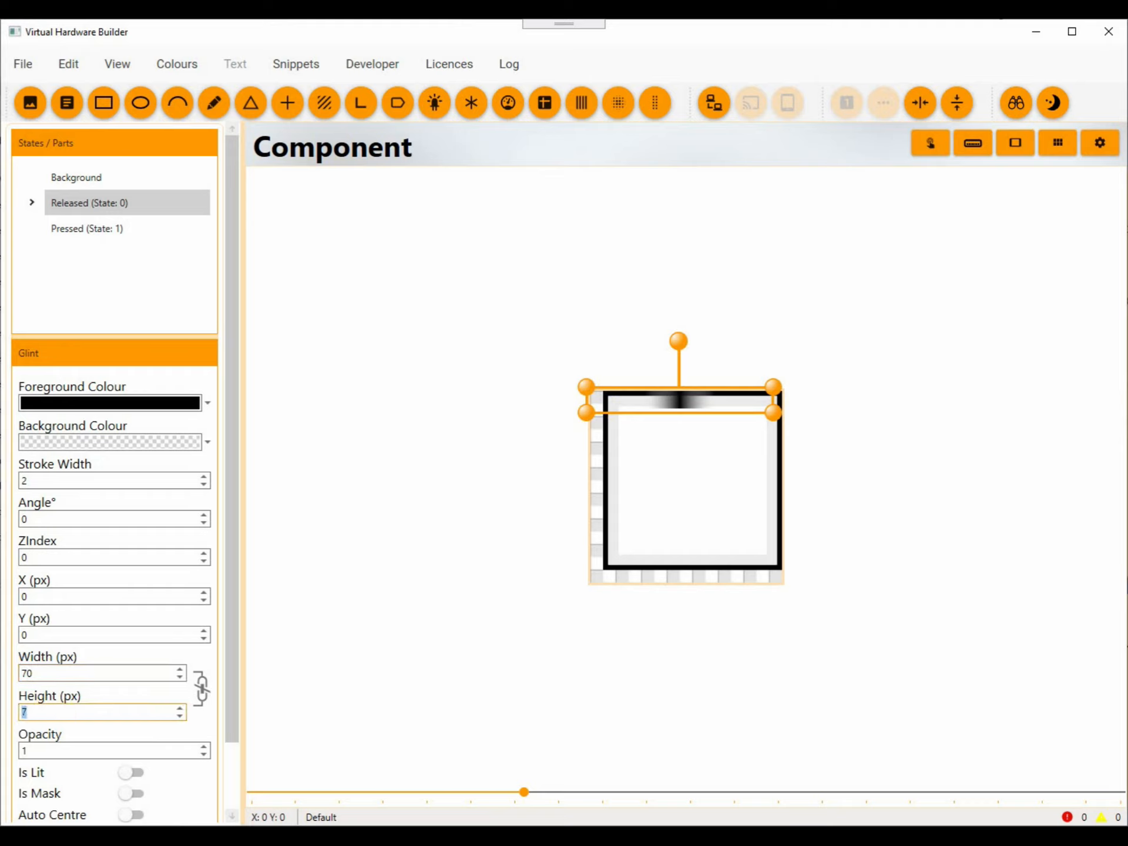
{"action": "type", "text": "75"}
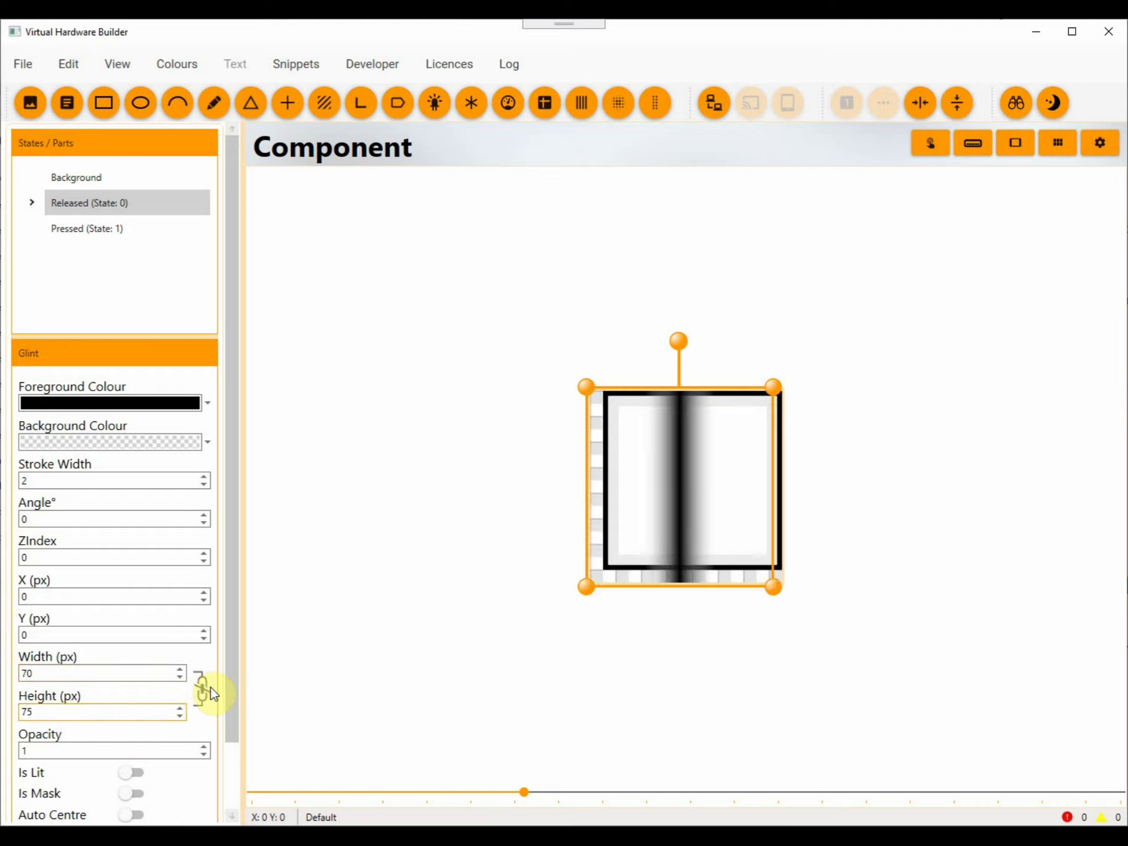
- Set the glint's offset start to 0.5 and its offset end to 1
{"action": "scroll", "coordinate": [226, 660], "scroll_direction": "down", "scroll_amount": 3}
{"action": "left_click", "coordinate": [106, 770]}
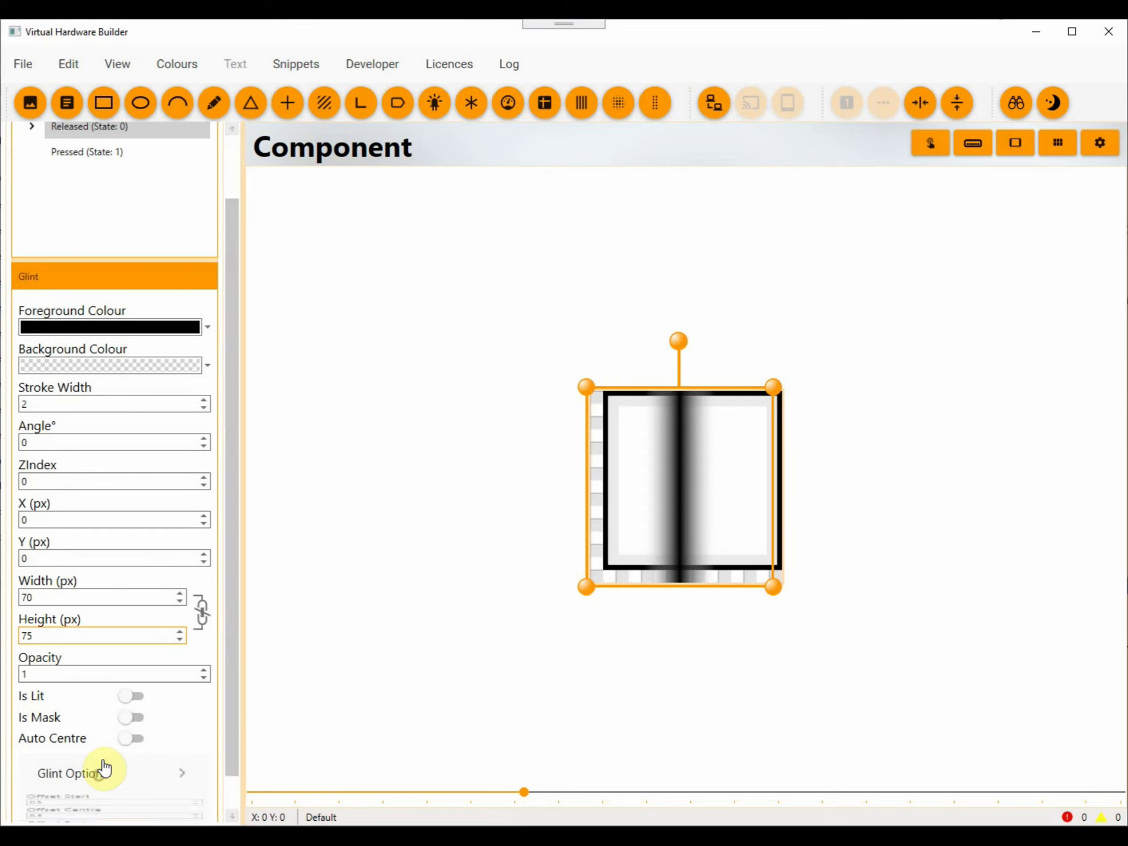
{"action": "scroll", "coordinate": [111, 609], "scroll_direction": "down", "scroll_amount": 3}
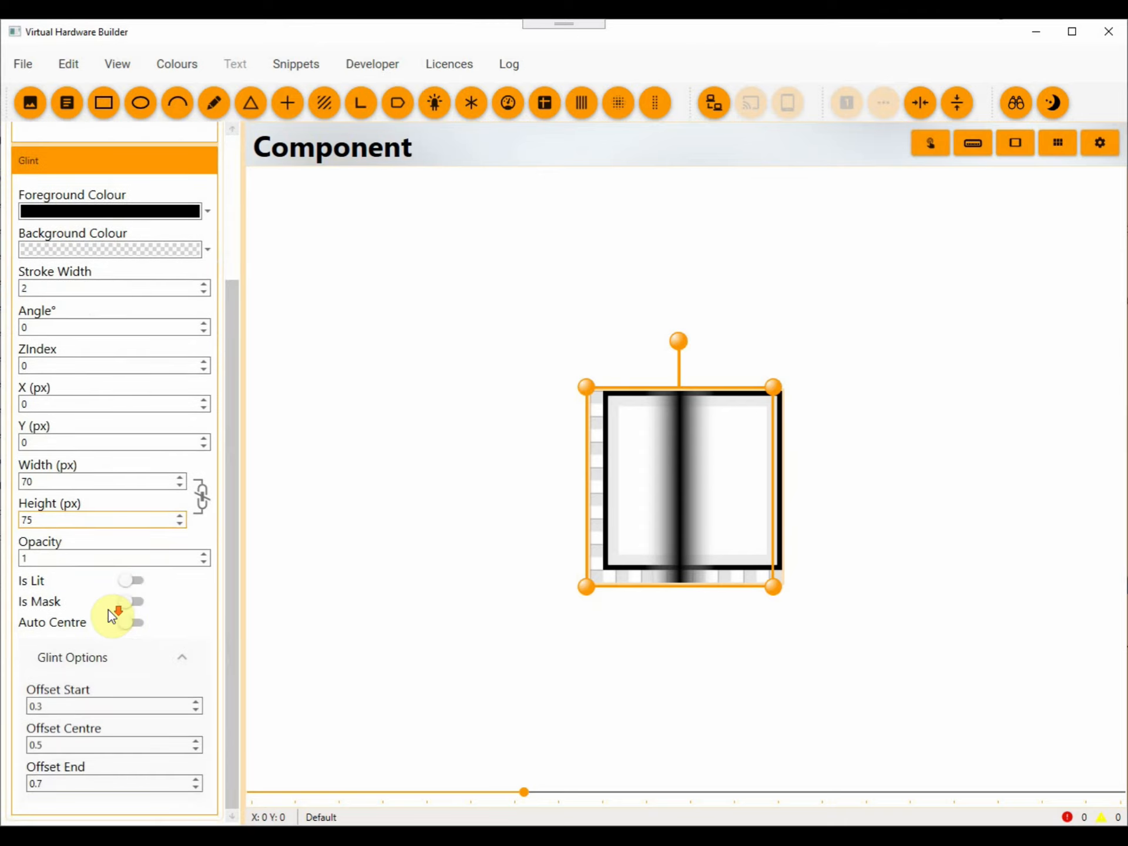
{"action": "left_click", "coordinate": [64, 706]}
{"action": "left_click", "coordinate": [63, 706]}
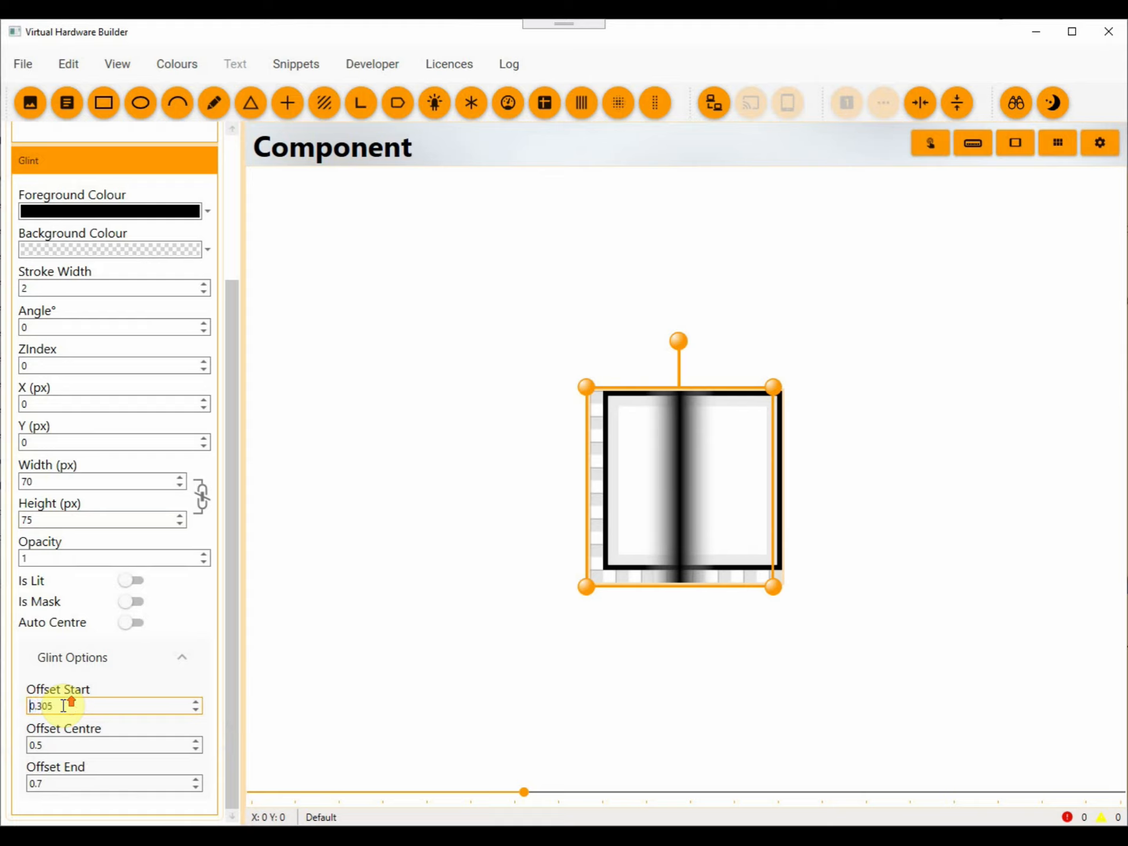
{"action": "key", "text": "BackSpace"}
{"action": "key", "text": "BackSpace"}
{"action": "key", "text": "BackSpace"}
{"action": "type", "text": "0.4"}
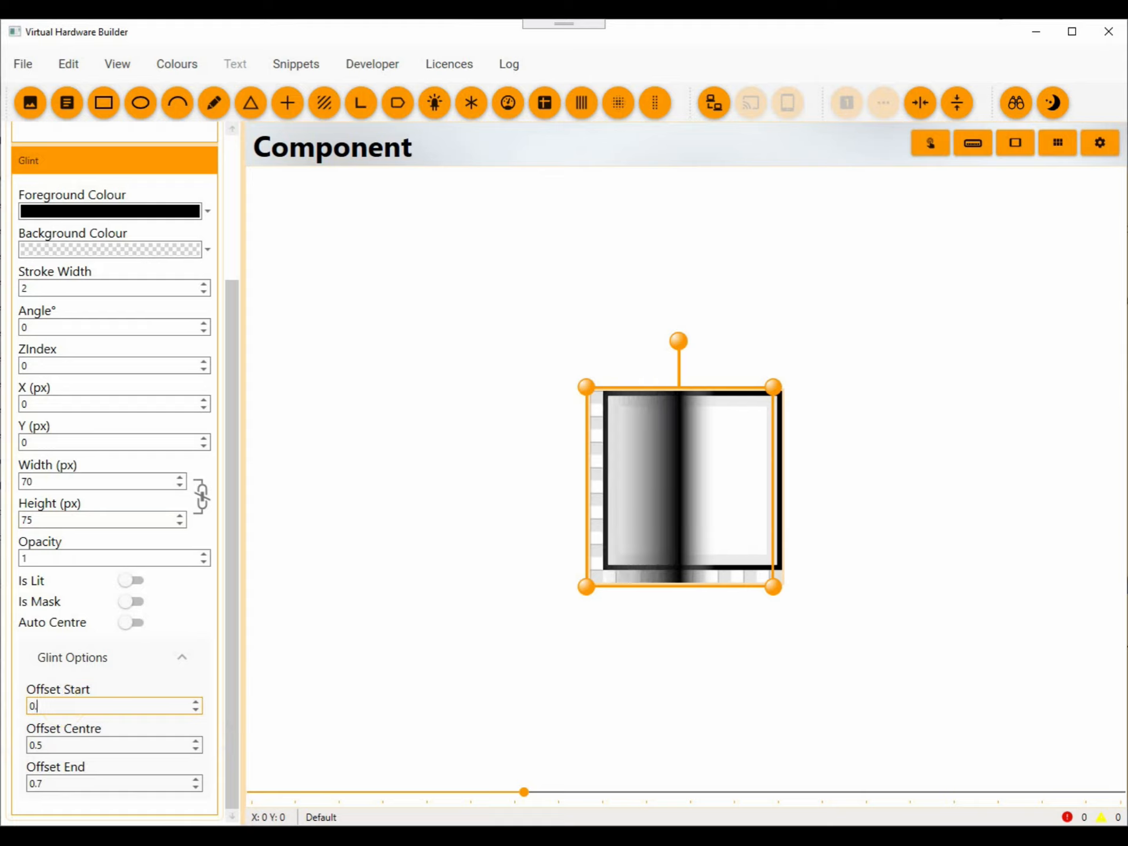
{"action": "key", "text": "BackSpace"}
{"action": "type", "text": "5"}
{"action": "key", "text": "Tab"}
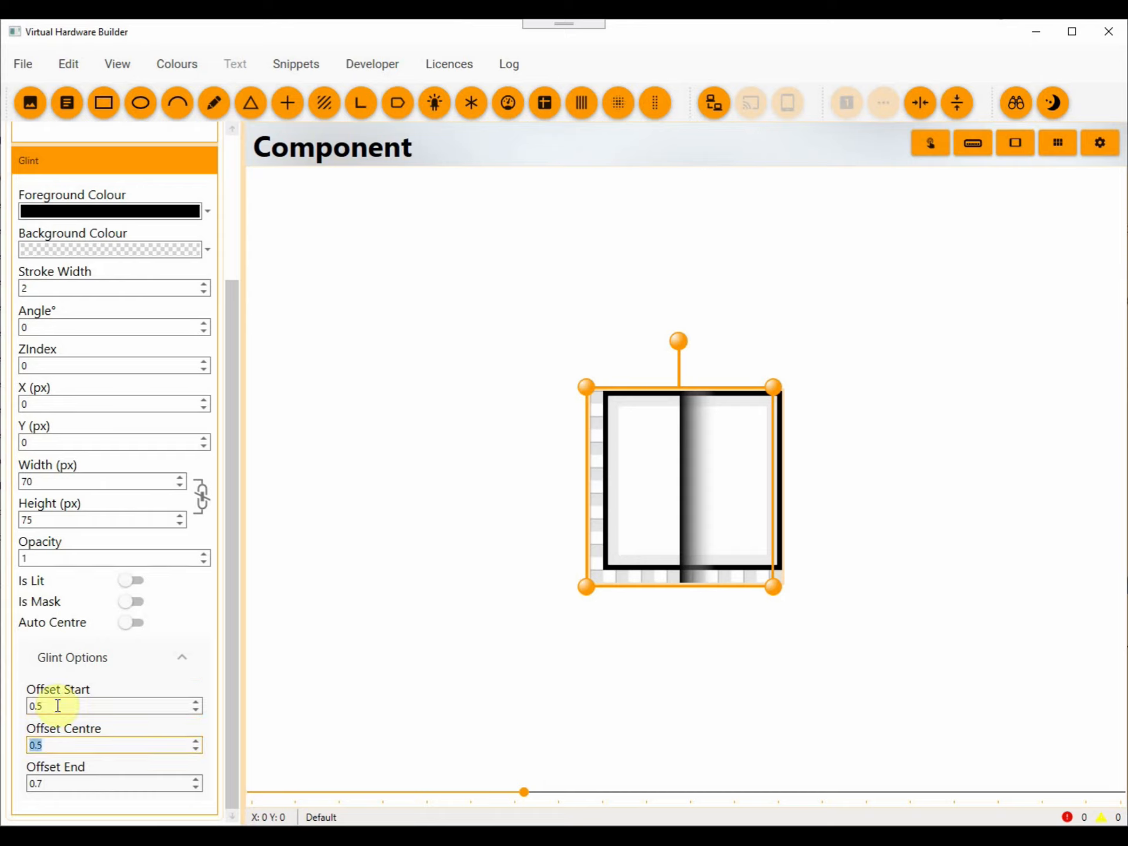
{"action": "key", "text": "Tab"}
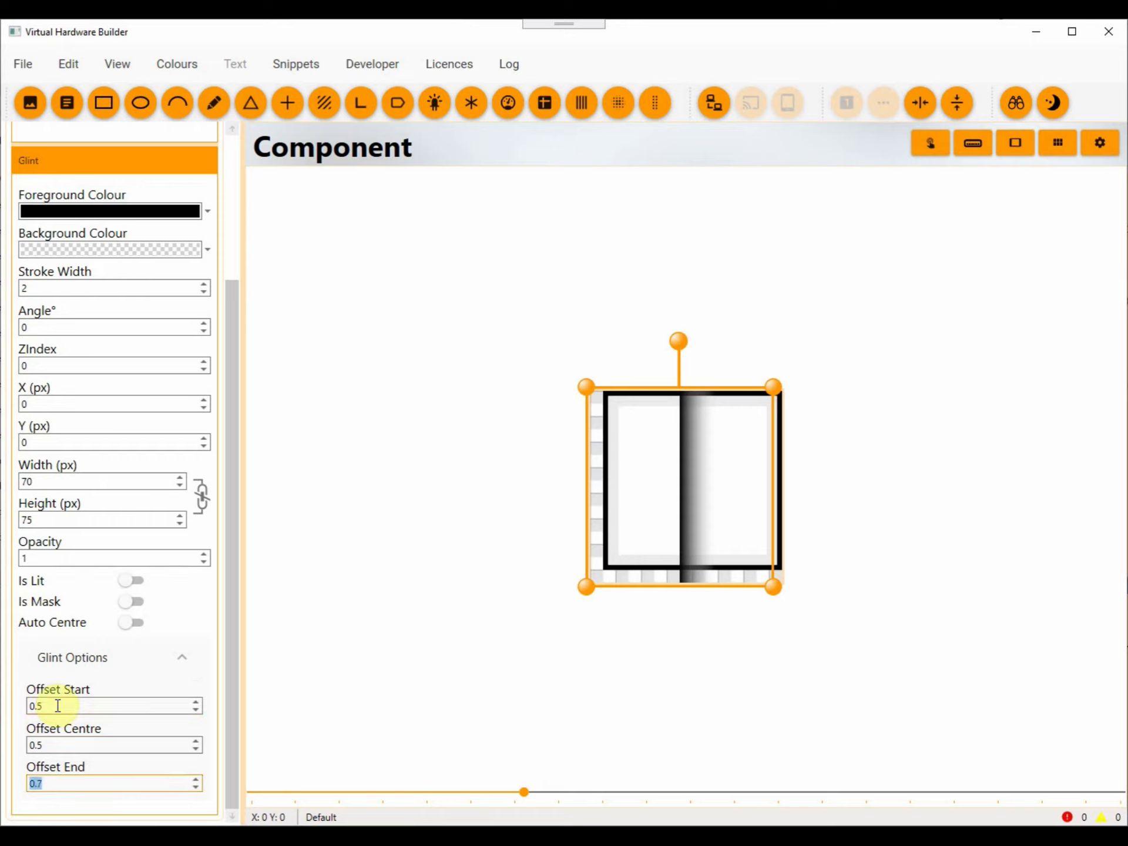
{"action": "type", "text": "1"}
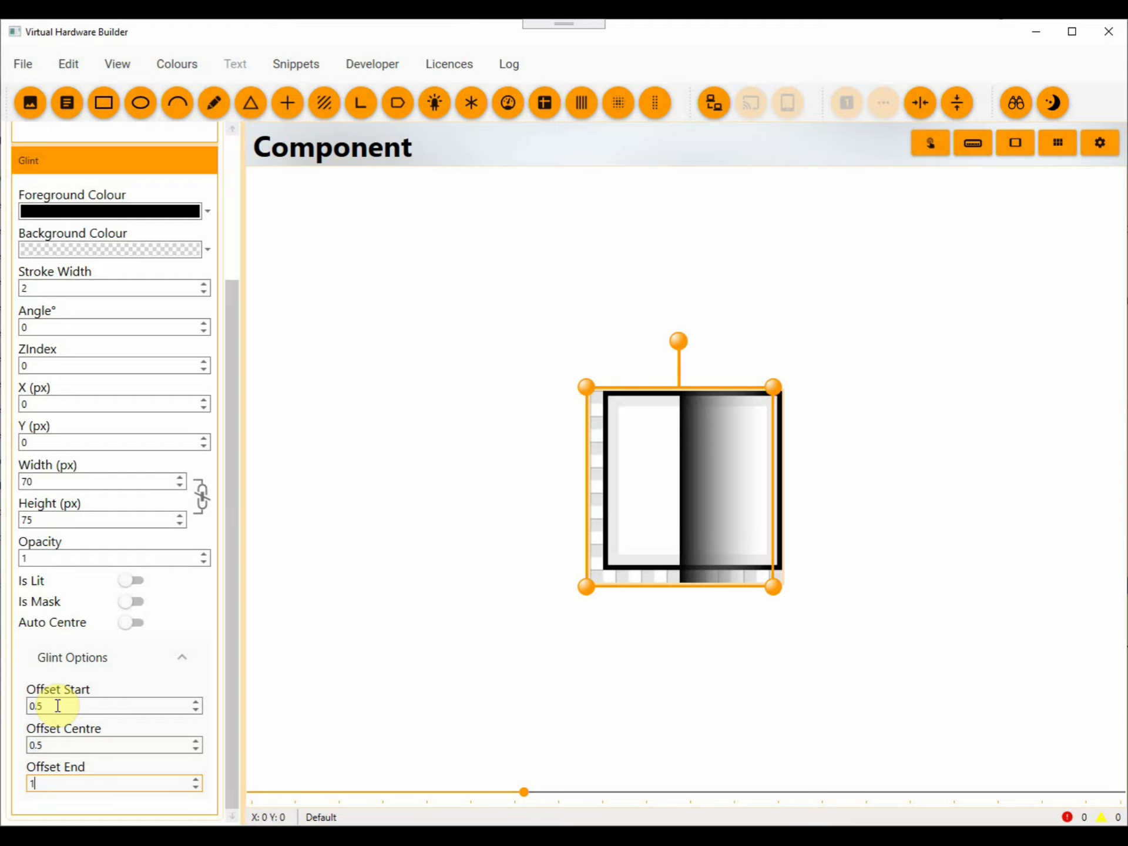
- Rotate the glint to an angle of 180° and set its opacity to 0.2
{"action": "left_click", "coordinate": [81, 329]}
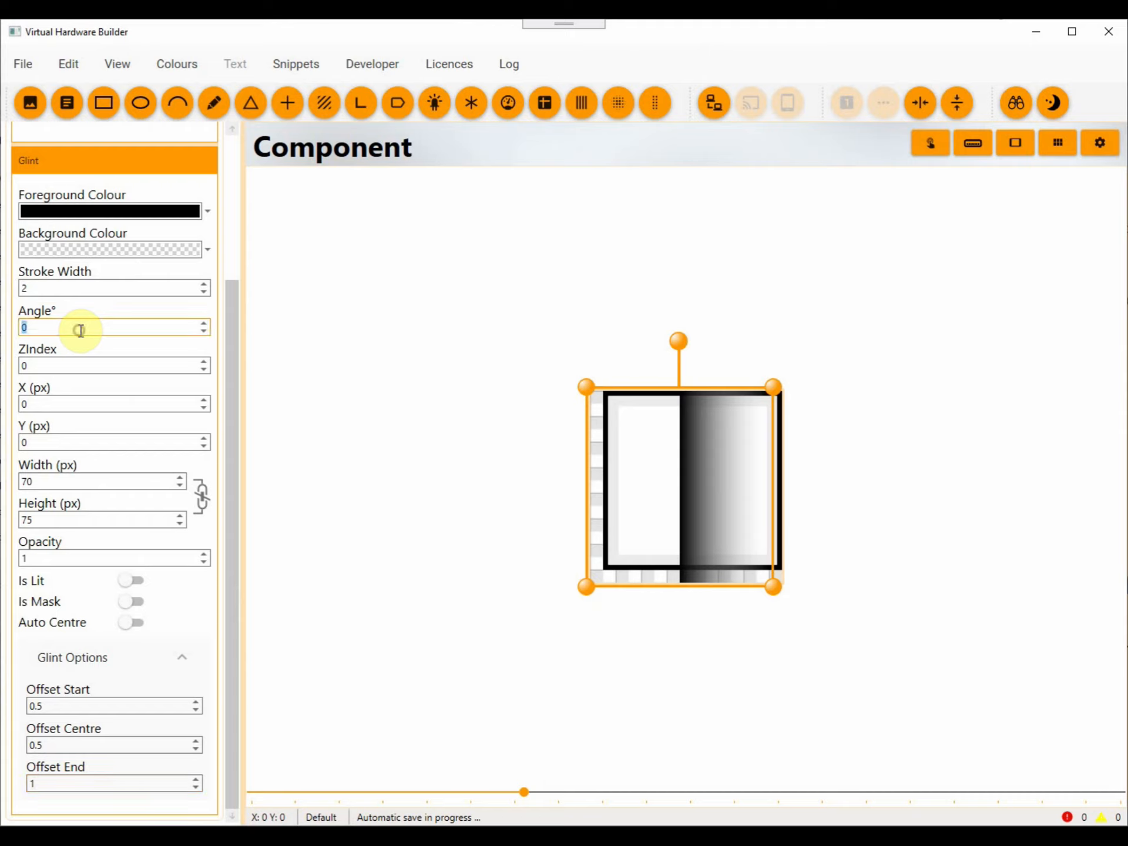
{"action": "type", "text": "180"}
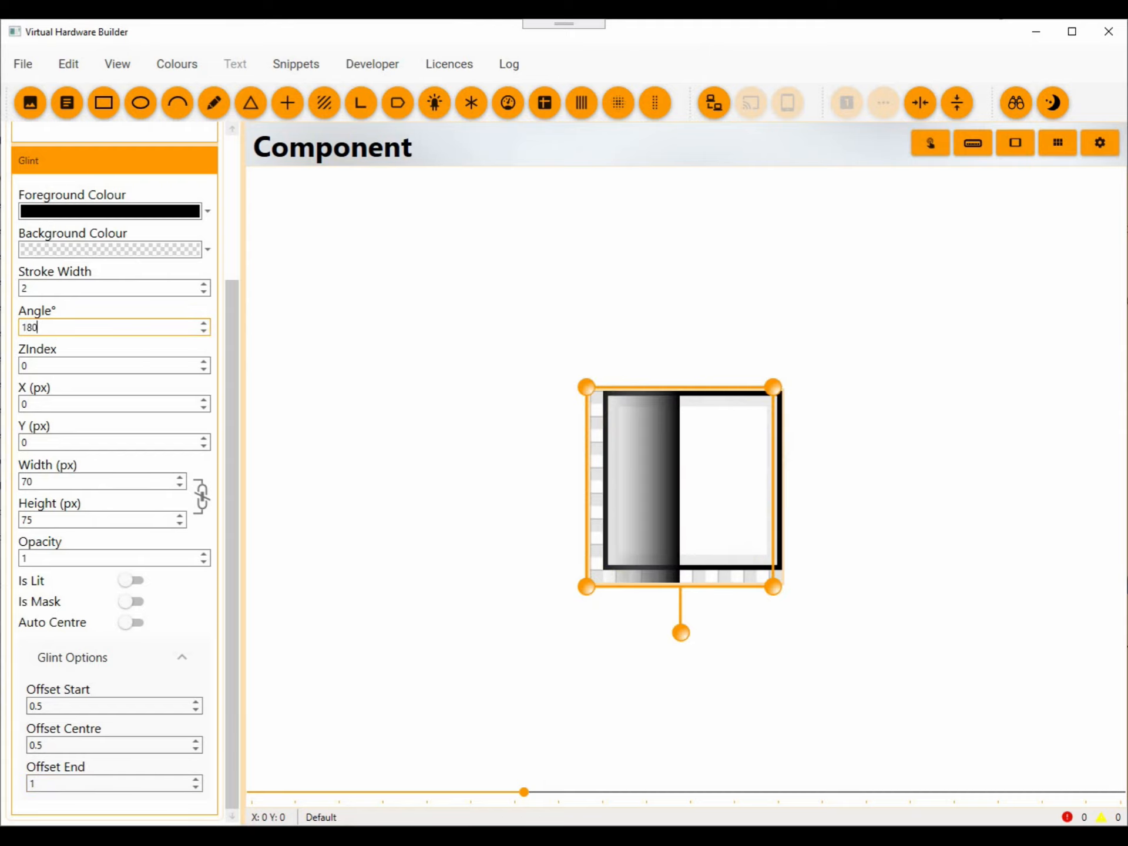
{"action": "left_click", "coordinate": [60, 559]}
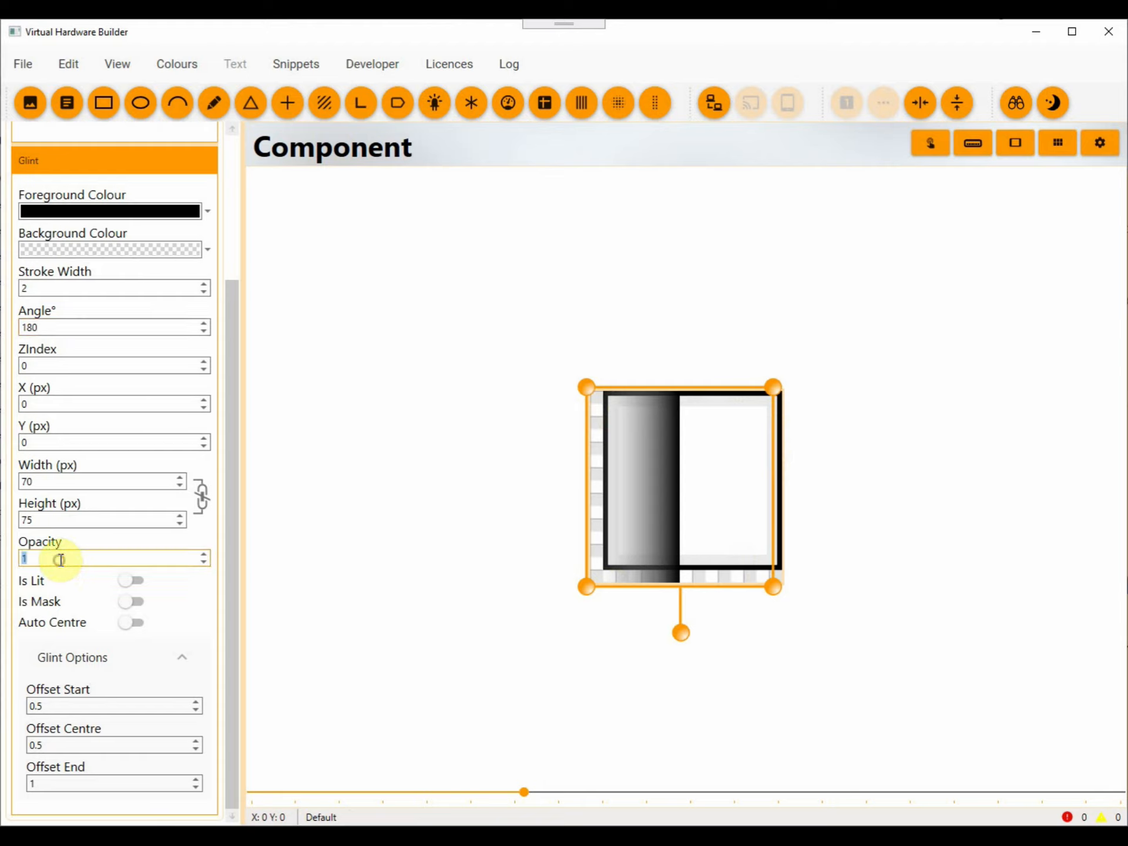
{"action": "type", "text": "0.2"}
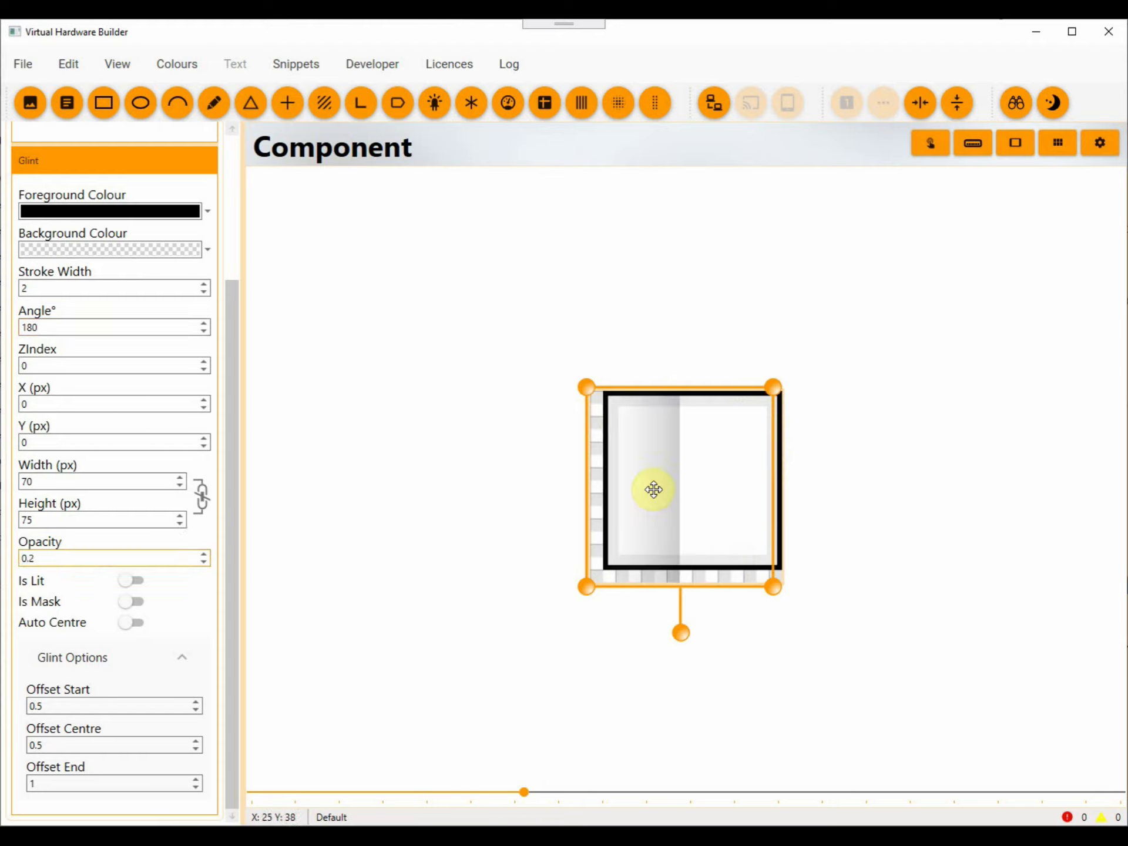
- Nudge the glint left to X -30 px so its shading falls along the left edge of the component
{"action": "key", "text": "Left"}
{"action": "key", "text": "Left"}
{"action": "key", "text": "Left"}
{"action": "key", "text": "Left"}
{"action": "key", "text": "Left"}
{"action": "key", "text": "Left"}
{"action": "key", "text": "Left"}
{"action": "key", "text": "Left"}
{"action": "key", "text": "Left"}
{"action": "key", "text": "Left"}
{"action": "key", "text": "Left"}
{"action": "key", "text": "Left"}
{"action": "key", "text": "Left"}
{"action": "key", "text": "Left"}
{"action": "key", "text": "Left"}
{"action": "key", "text": "Left"}
{"action": "key", "text": "Left"}
{"action": "key", "text": "Left"}
{"action": "key", "text": "Left"}
{"action": "key", "text": "Left"}
{"action": "key", "text": "Left"}
{"action": "key", "text": "Left"}
{"action": "key", "text": "Left"}
{"action": "key", "text": "Left"}
{"action": "key", "text": "Left"}
{"action": "key", "text": "Left"}
{"action": "key", "text": "Left"}
{"action": "key", "text": "Left"}
{"action": "key", "text": "Left"}
{"action": "key", "text": "Left"}
{"action": "key", "text": "Left"}
{"action": "key", "text": "Right"}
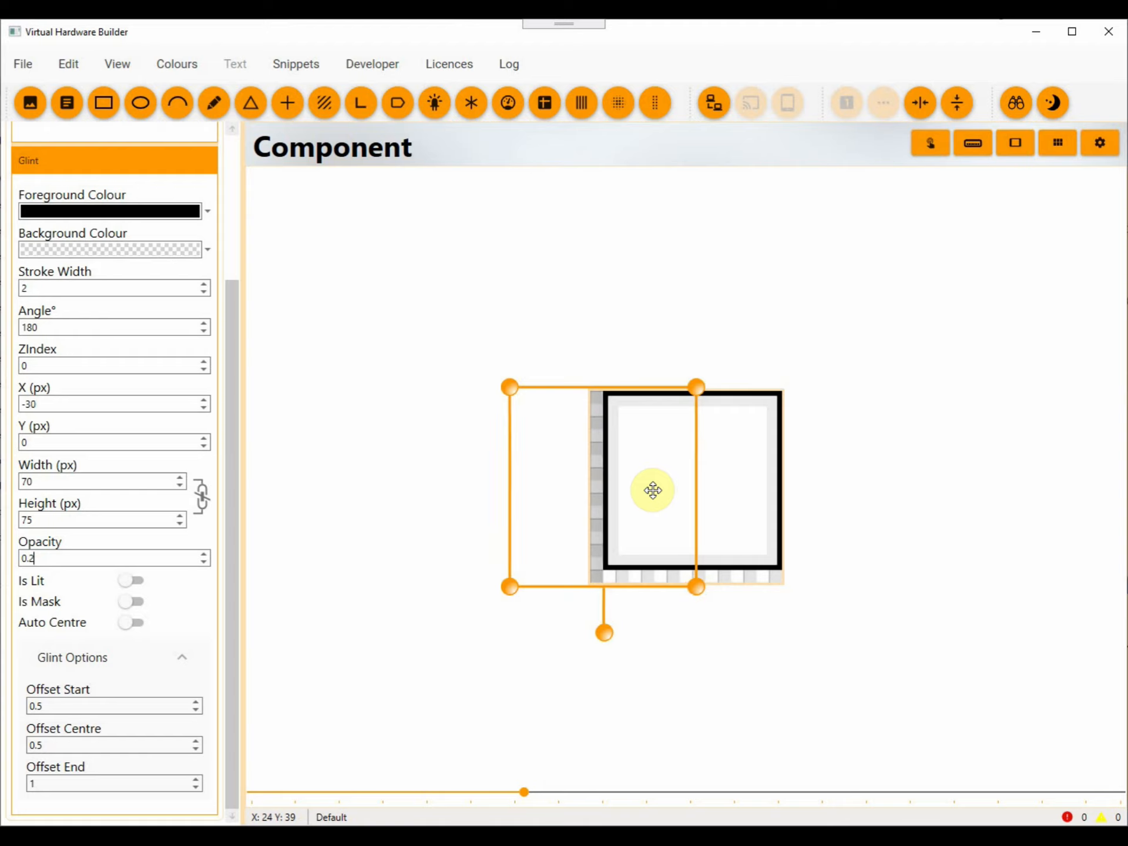
- Duplicate the glint by copy and paste, and set the copy's angle to 90°
{"action": "right_click", "coordinate": [598, 475]}
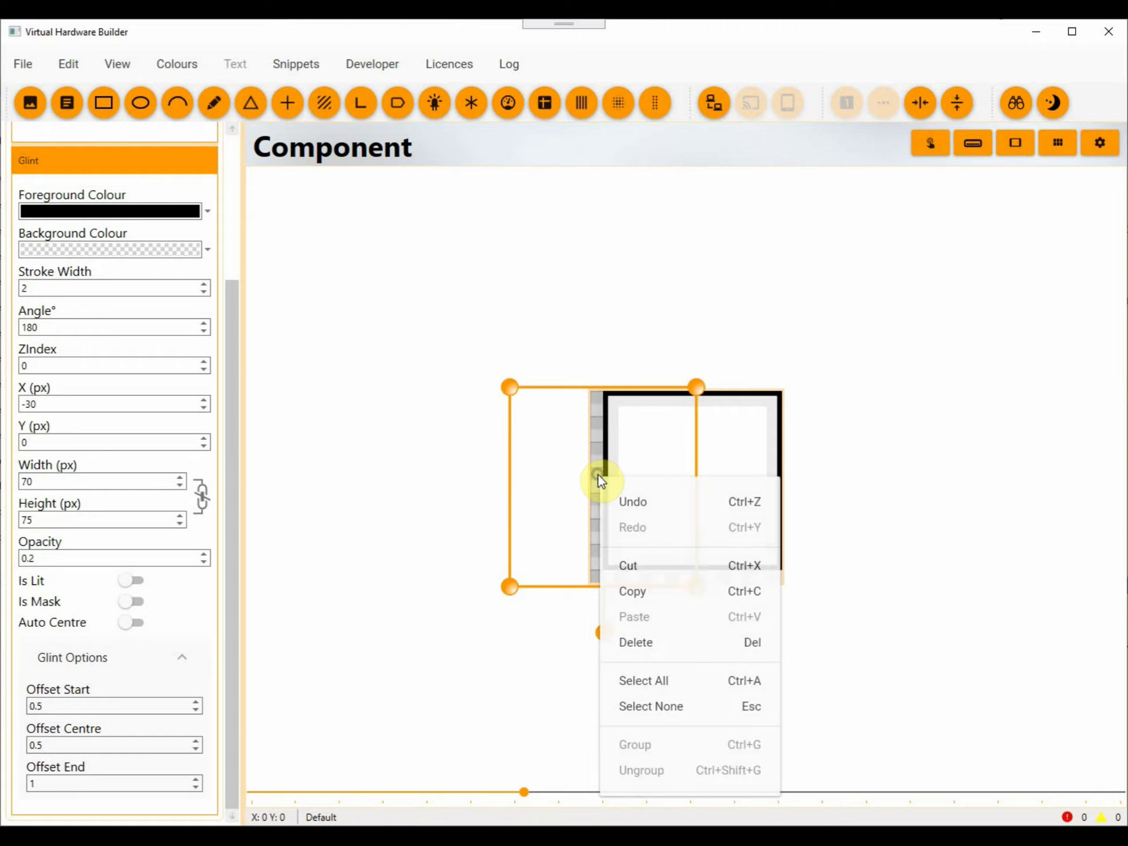
{"action": "left_click", "coordinate": [632, 587]}
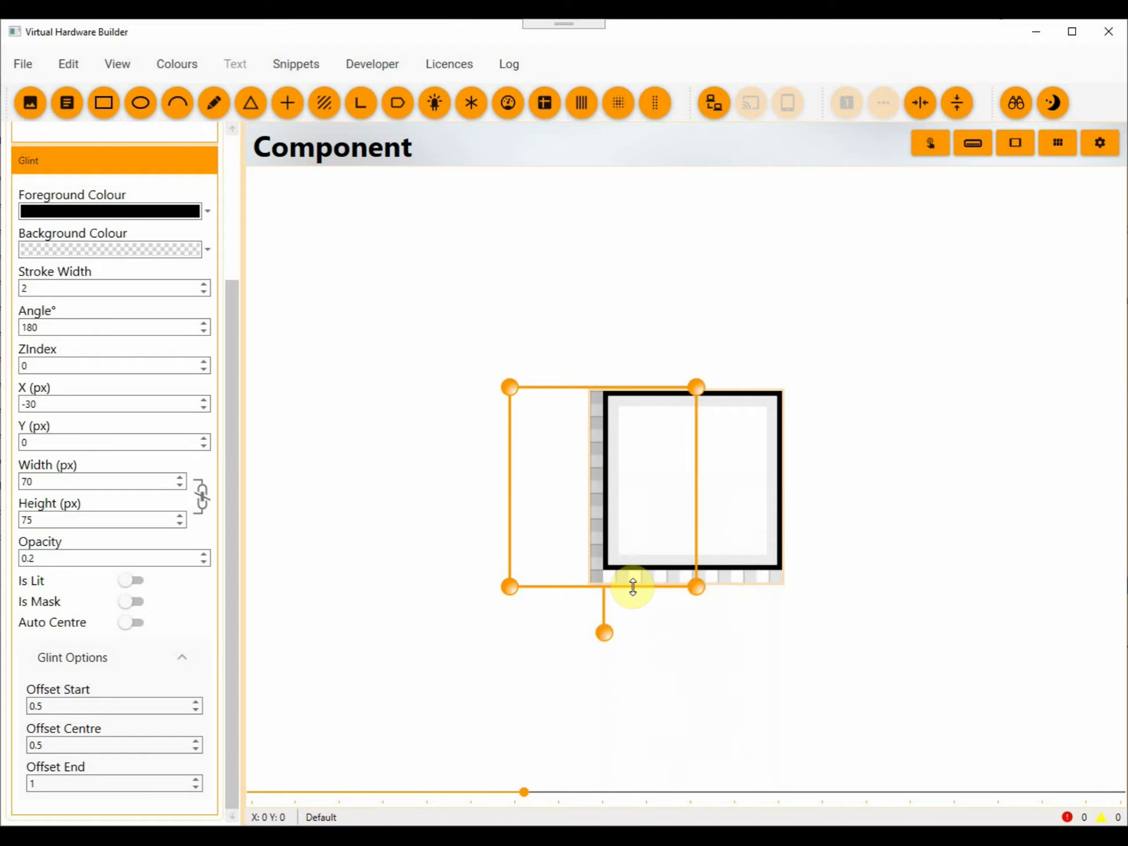
{"action": "right_click", "coordinate": [627, 500]}
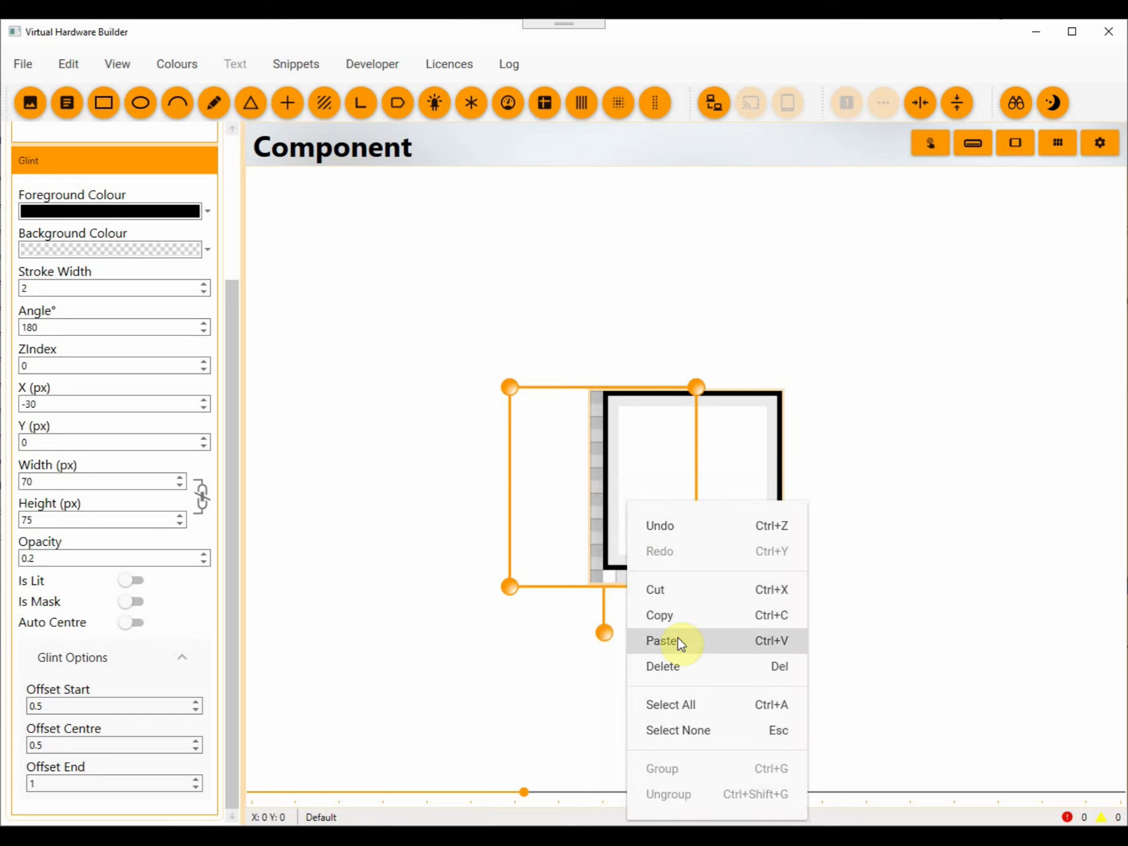
{"action": "left_click", "coordinate": [663, 641]}
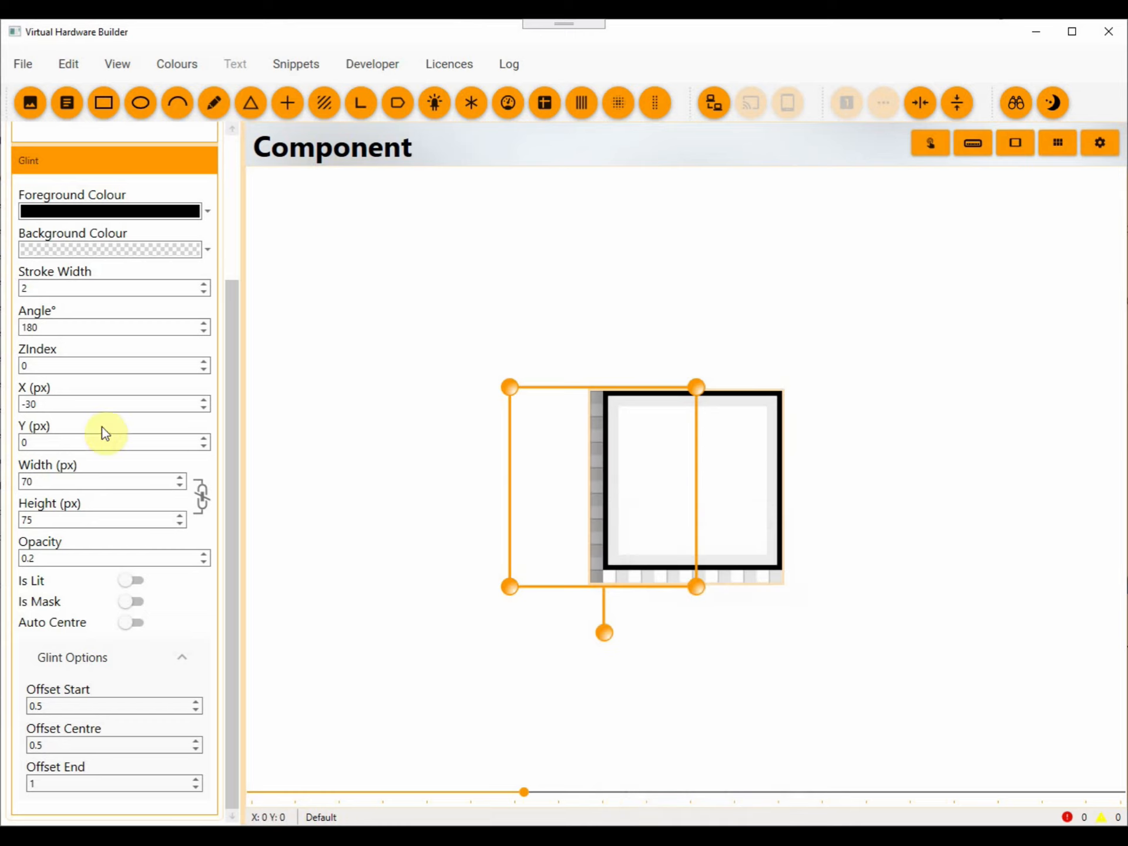
{"action": "double_click", "coordinate": [55, 327]}
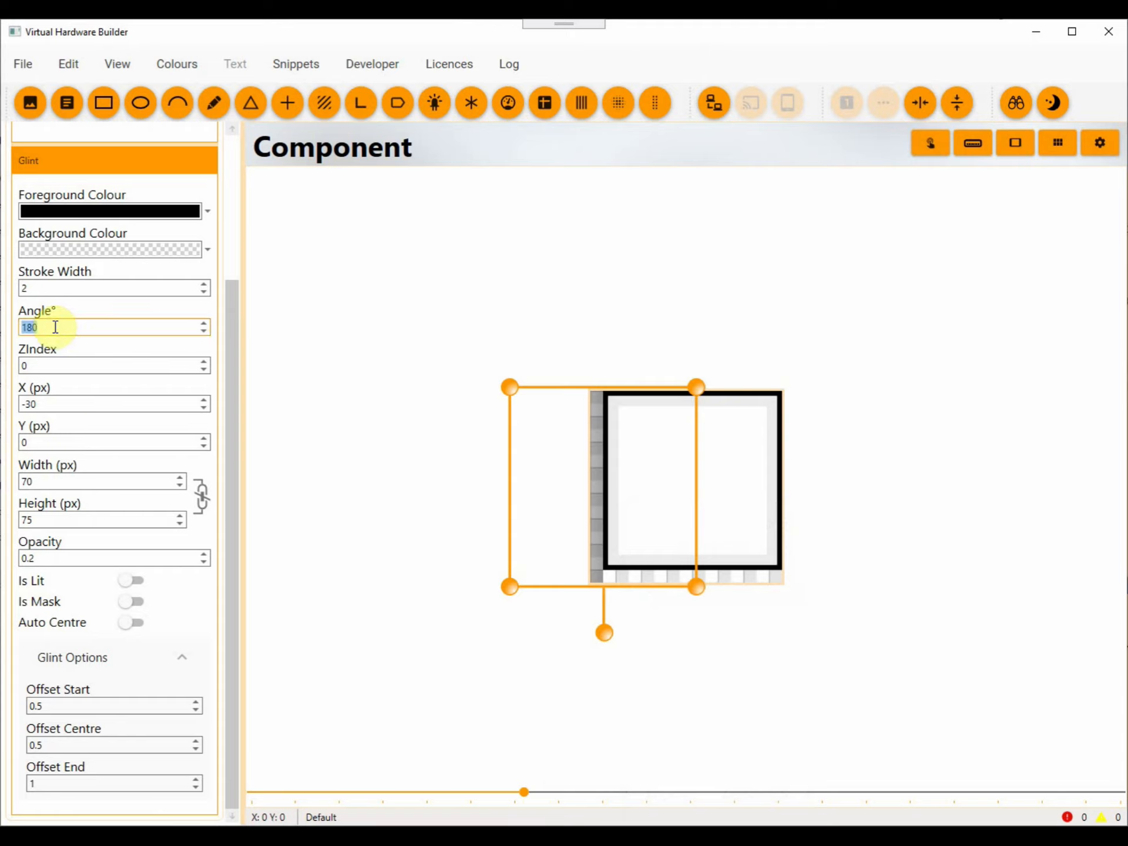
{"action": "type", "text": "90"}
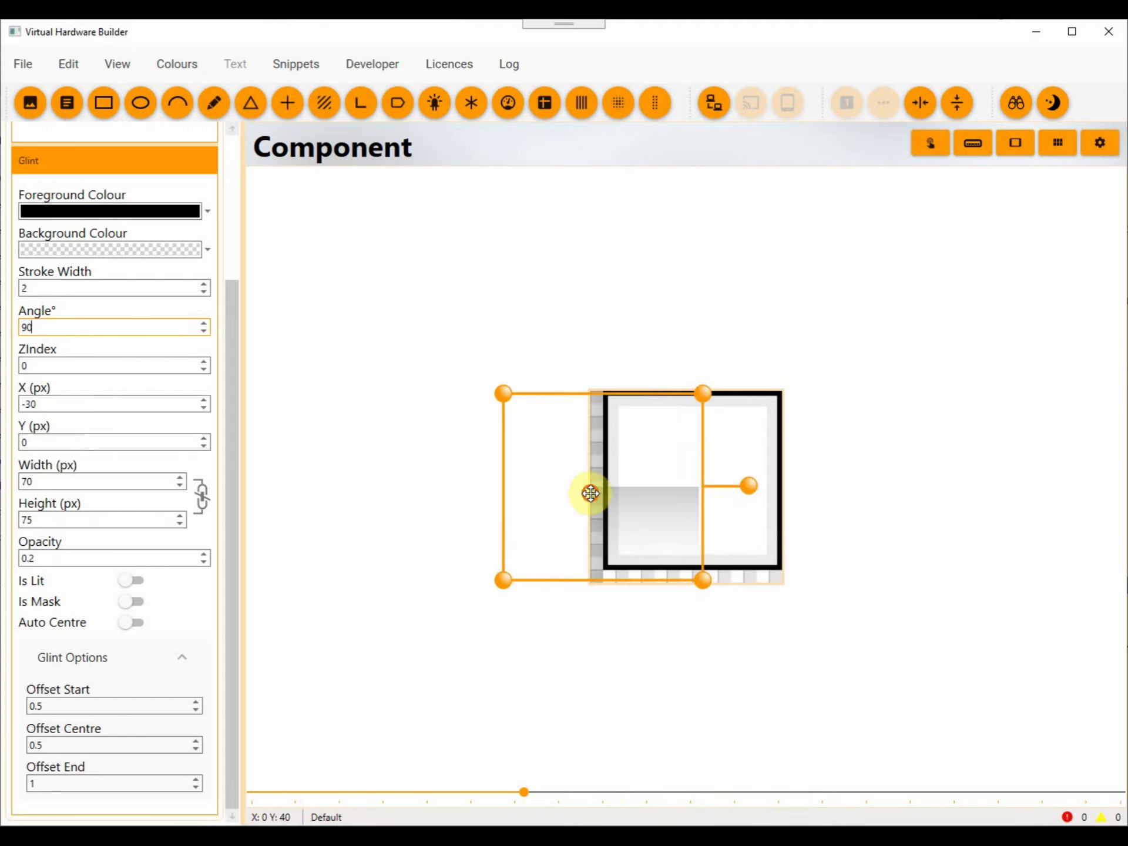
- Move the rotated glint copy to the component's bottom edge at X 7 px and Y 32 px, and deselect it
{"action": "left_click_drag", "start_coordinate": [612, 503], "coordinate": [635, 524]}
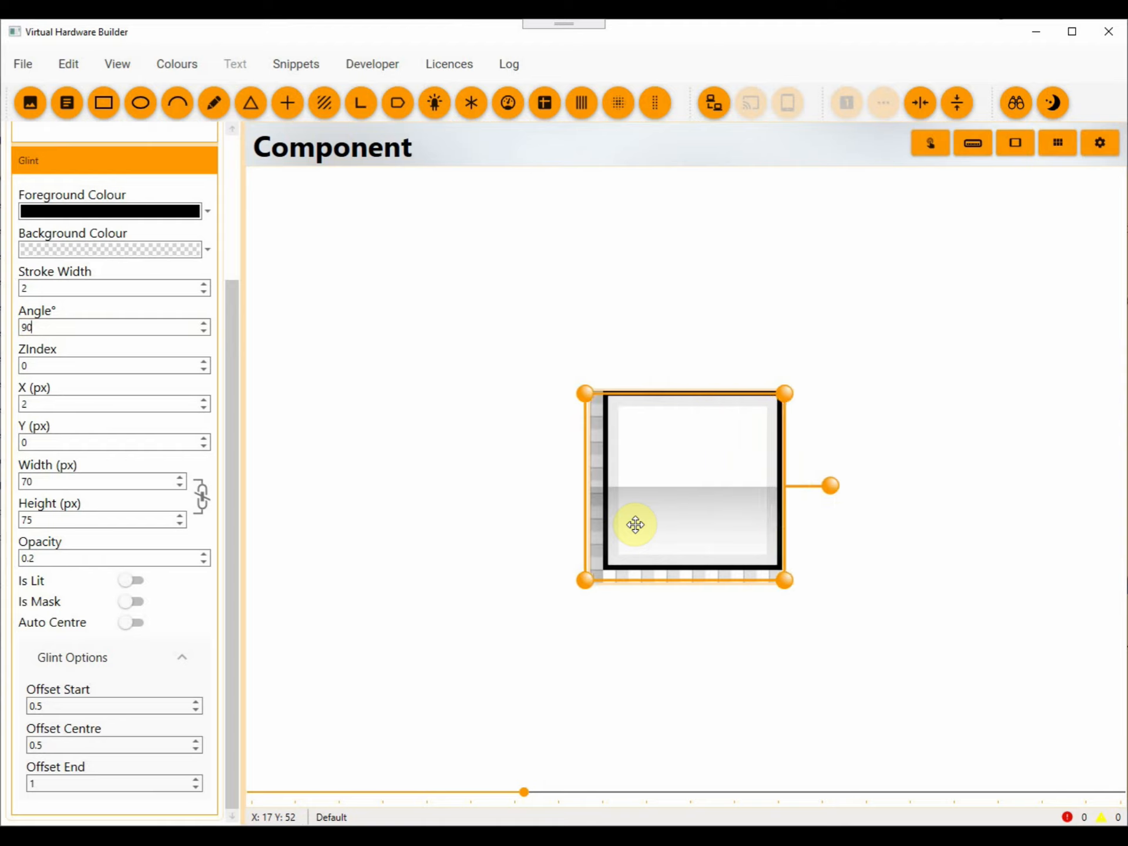
{"action": "key", "text": "Down"}
{"action": "key", "text": "Down"}
{"action": "key", "text": "Down"}
{"action": "key", "text": "Down"}
{"action": "key", "text": "Down"}
{"action": "key", "text": "Left"}
{"action": "key", "text": "Down"}
{"action": "key", "text": "Down"}
{"action": "key", "text": "Down"}
{"action": "key", "text": "Down"}
{"action": "key", "text": "Down"}
{"action": "key", "text": "Down"}
{"action": "key", "text": "Down"}
{"action": "key", "text": "Down"}
{"action": "key", "text": "Down"}
{"action": "key", "text": "Down"}
{"action": "key", "text": "Down"}
{"action": "key", "text": "Down"}
{"action": "key", "text": "Down"}
{"action": "key", "text": "Down"}
{"action": "key", "text": "Down"}
{"action": "key", "text": "Down"}
{"action": "key", "text": "Down"}
{"action": "key", "text": "Down"}
{"action": "key", "text": "Down"}
{"action": "key", "text": "Down"}
{"action": "key", "text": "Down"}
{"action": "key", "text": "Down"}
{"action": "key", "text": "Down"}
{"action": "key", "text": "Down"}
{"action": "key", "text": "Down"}
{"action": "key", "text": "Down"}
{"action": "key", "text": "Down"}
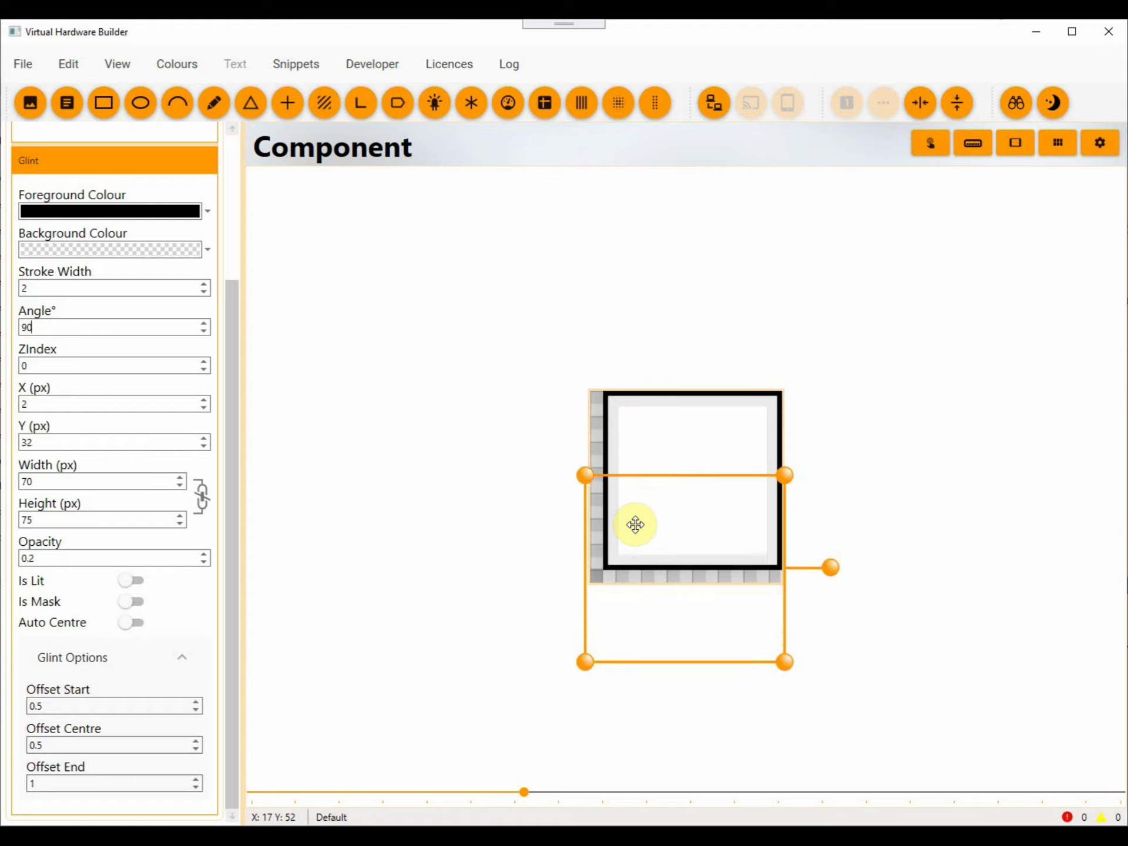
{"action": "key", "text": "Right"}
{"action": "key", "text": "Right"}
{"action": "key", "text": "Right"}
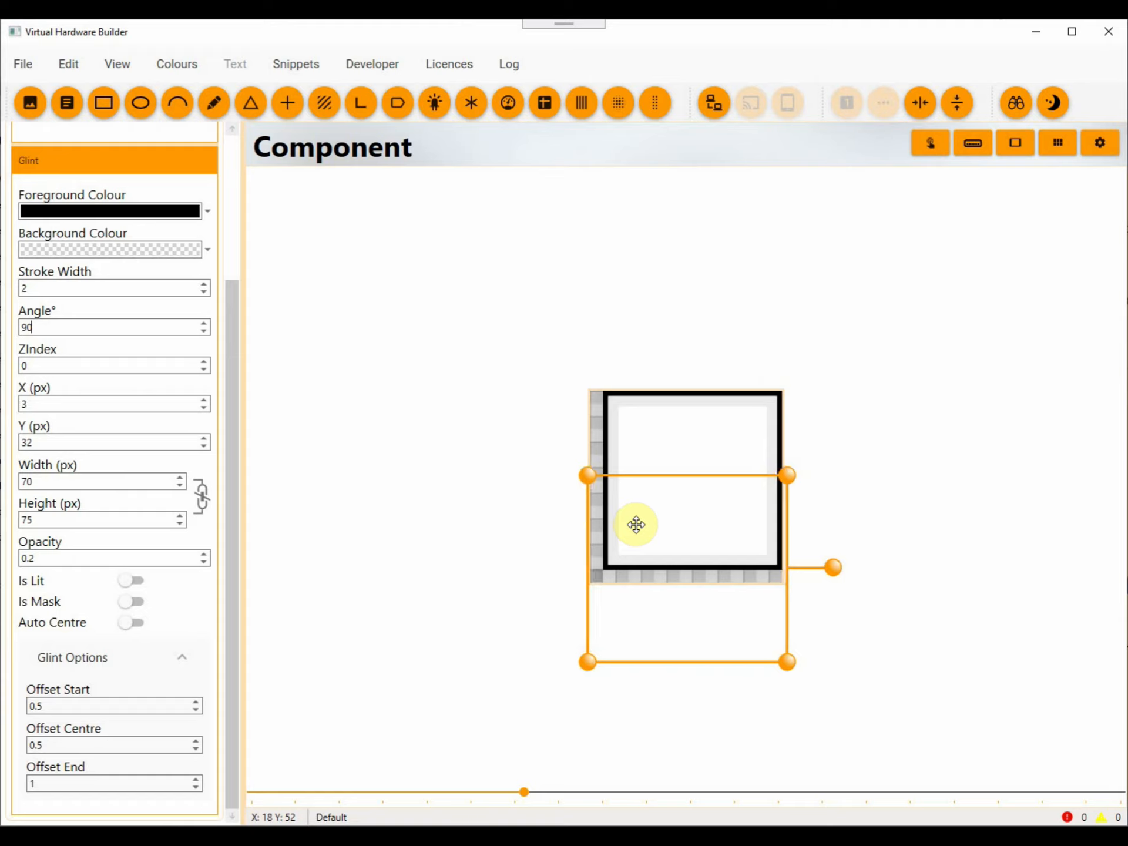
{"action": "key", "text": "Right"}
{"action": "key", "text": "Right"}
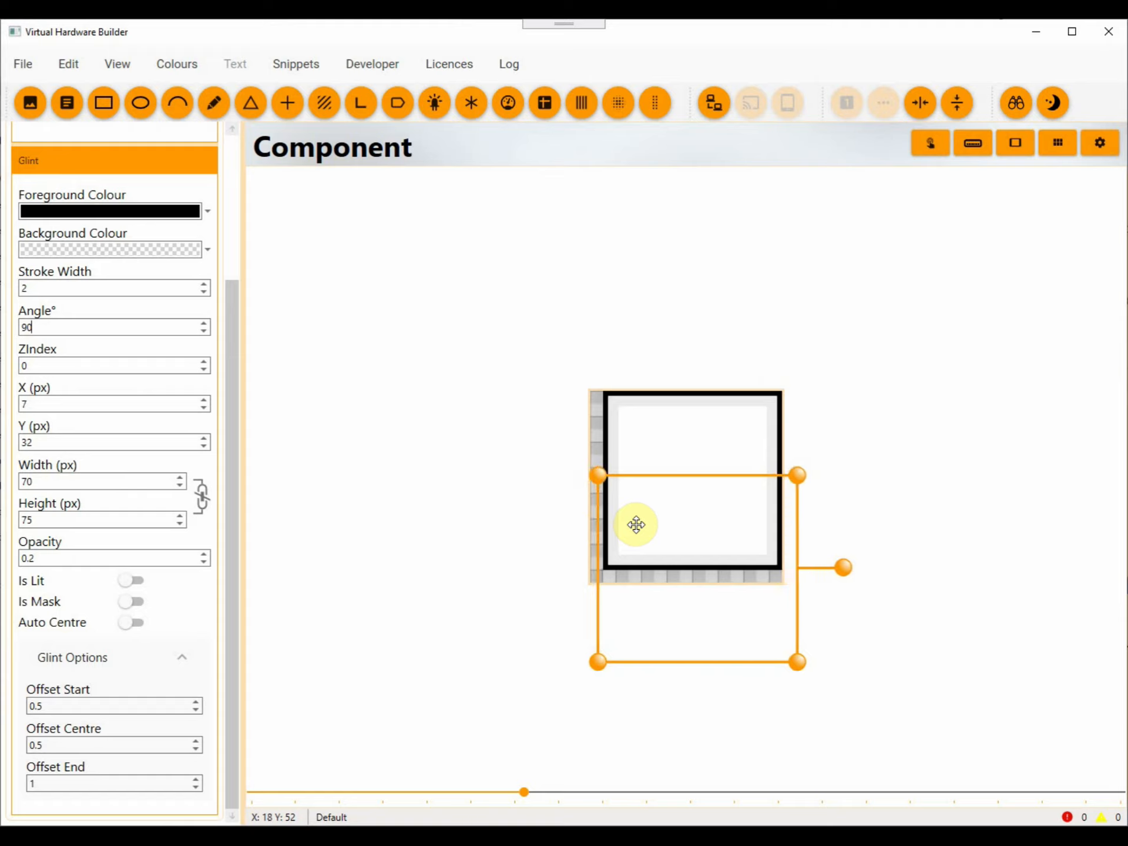
{"action": "left_click", "coordinate": [461, 570]}
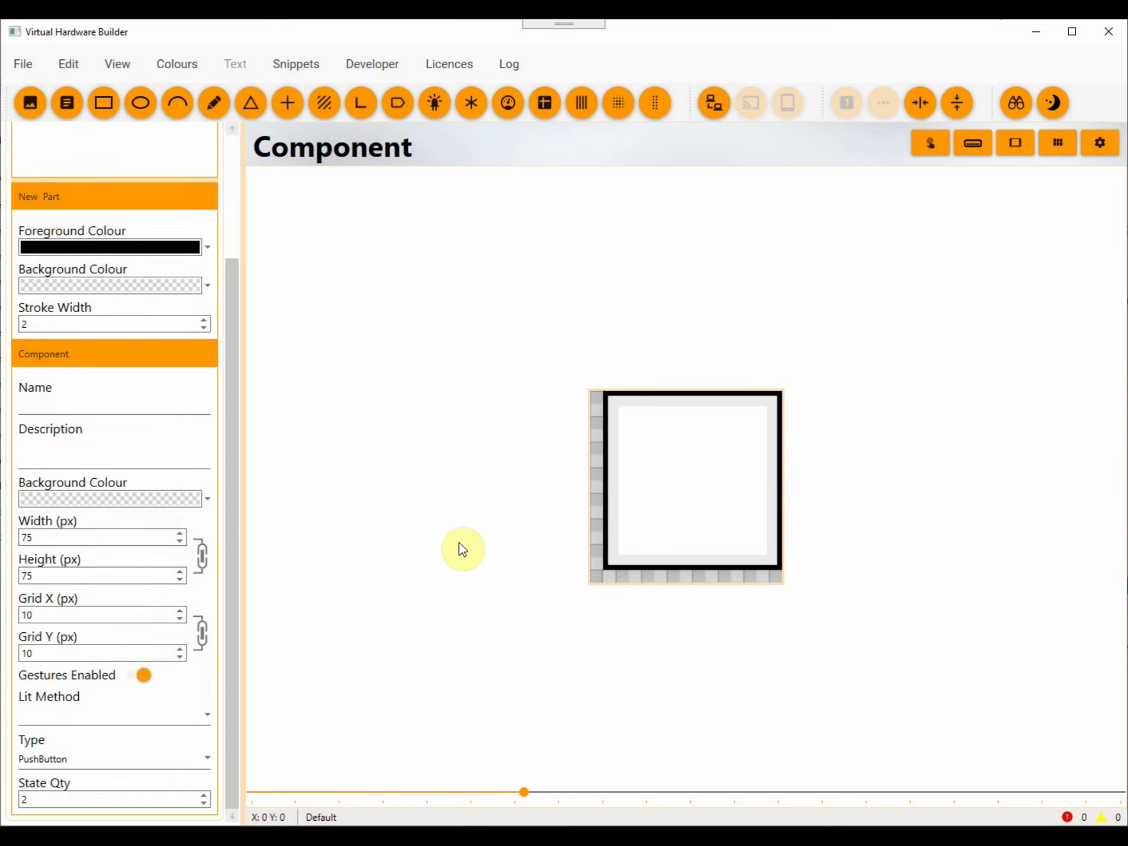
- Add a corner part to the Released state with a stroke width of 4
{"action": "left_click", "coordinate": [362, 116]}
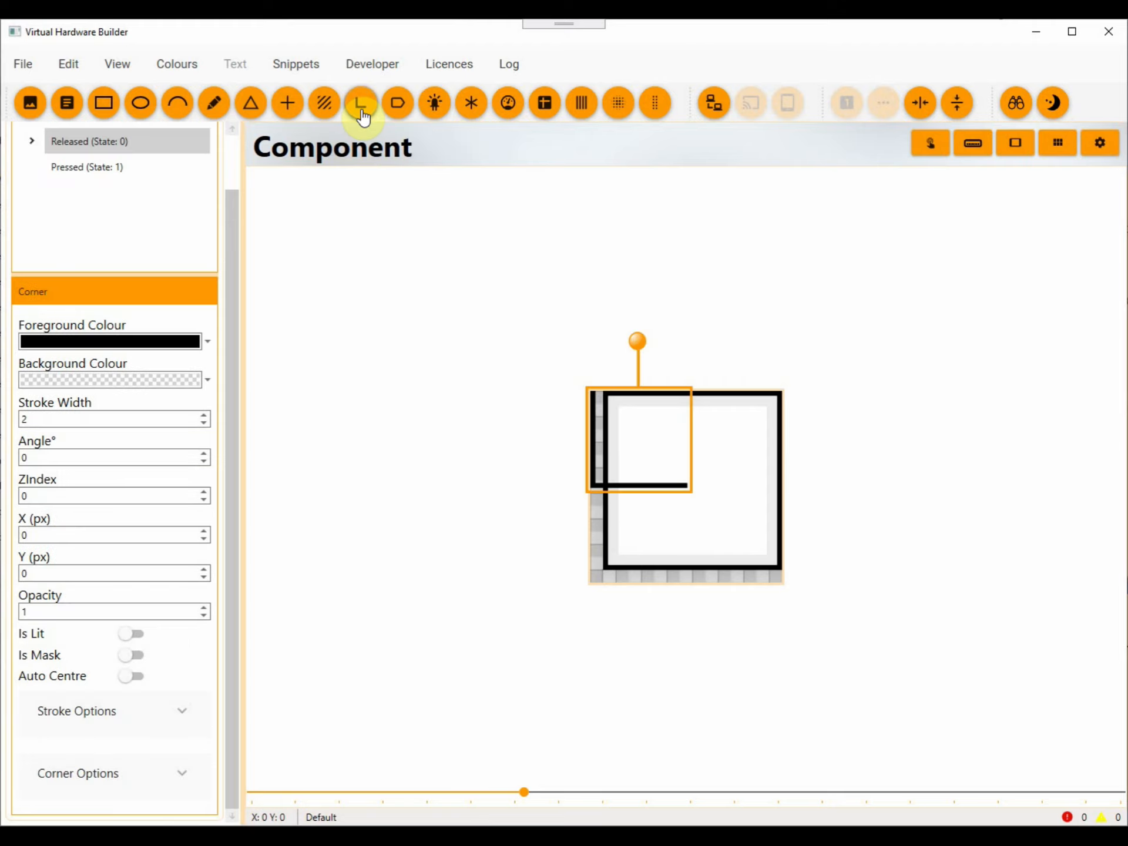
{"action": "left_click", "coordinate": [93, 419]}
{"action": "scroll", "coordinate": [95, 421], "scroll_direction": "up", "scroll_amount": 1}
{"action": "scroll", "coordinate": [95, 422], "scroll_direction": "up", "scroll_amount": 1}
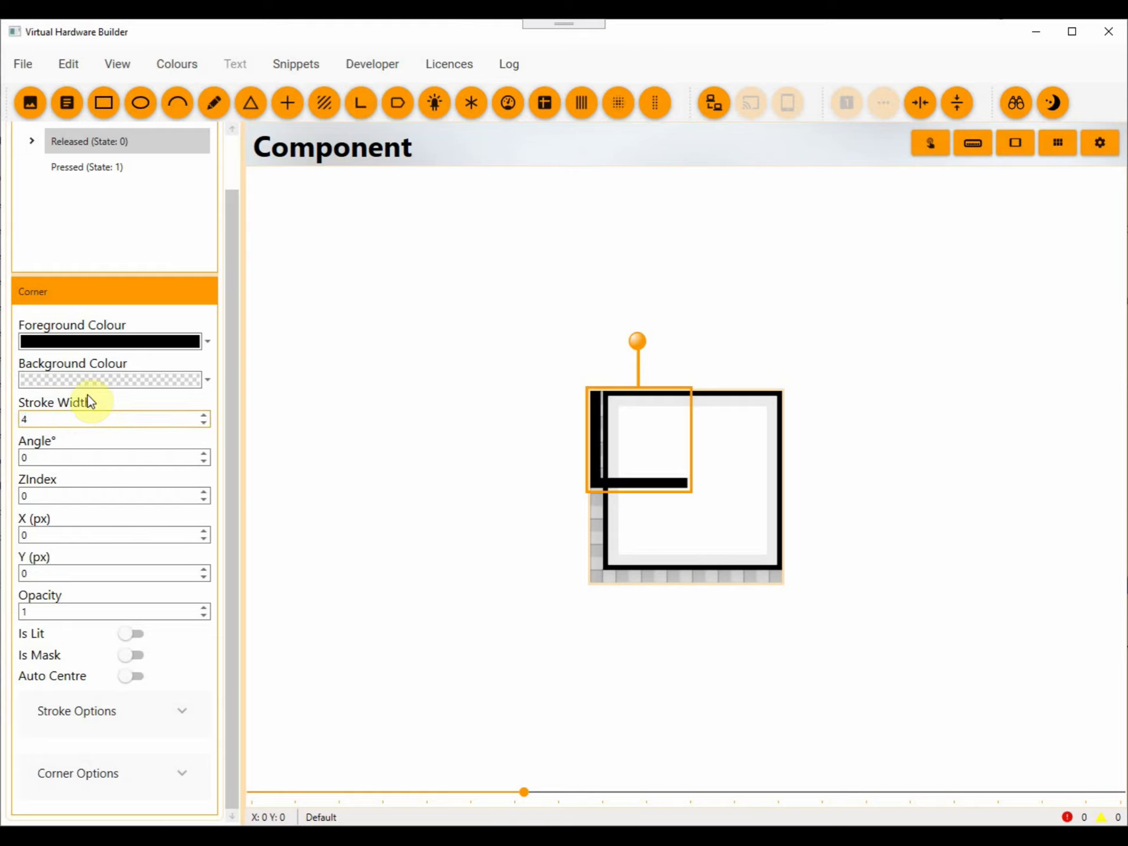
- Set the corner's foreground colour to the custom hex value #FFD3D3D3
{"action": "left_click", "coordinate": [207, 346]}
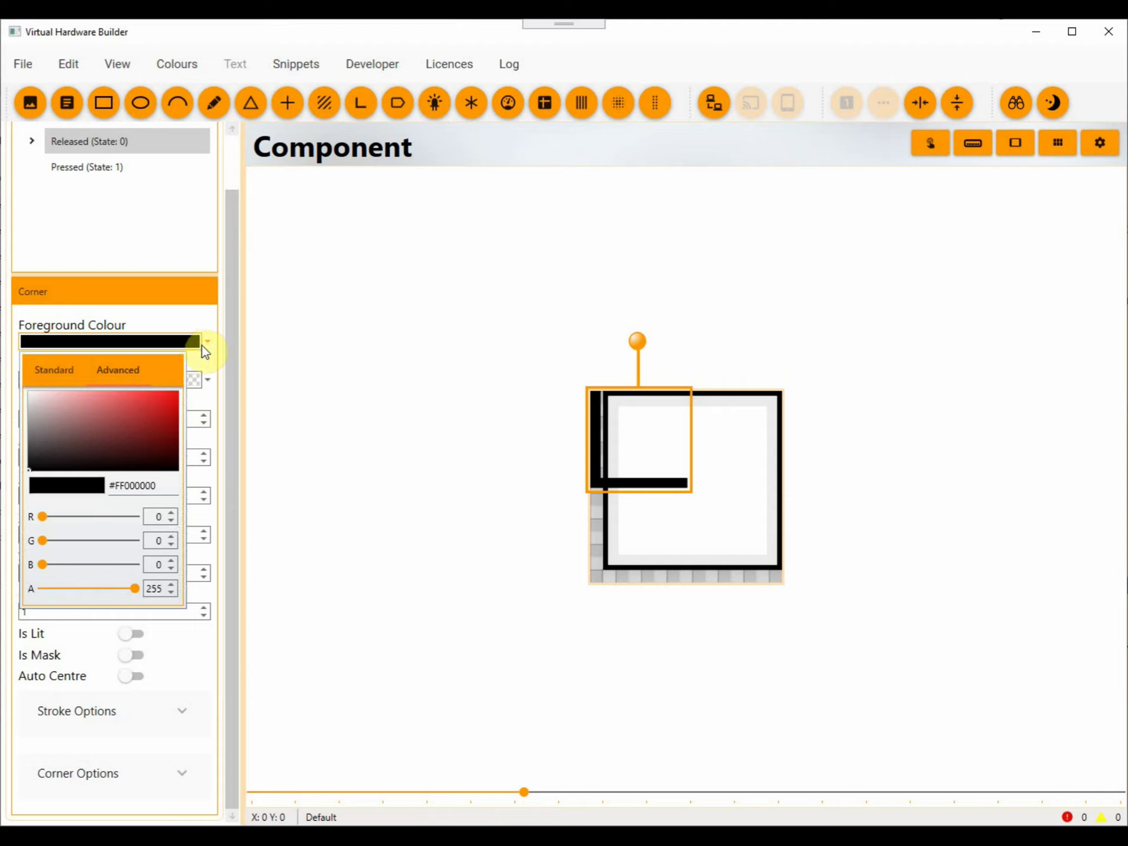
{"action": "left_click", "coordinate": [111, 489]}
{"action": "key", "text": "BackSpace"}
{"action": "key", "text": "BackSpace"}
{"action": "key", "text": "BackSpace"}
{"action": "key", "text": "BackSpace"}
{"action": "key", "text": "BackSpace"}
{"action": "key", "text": "BackSpace"}
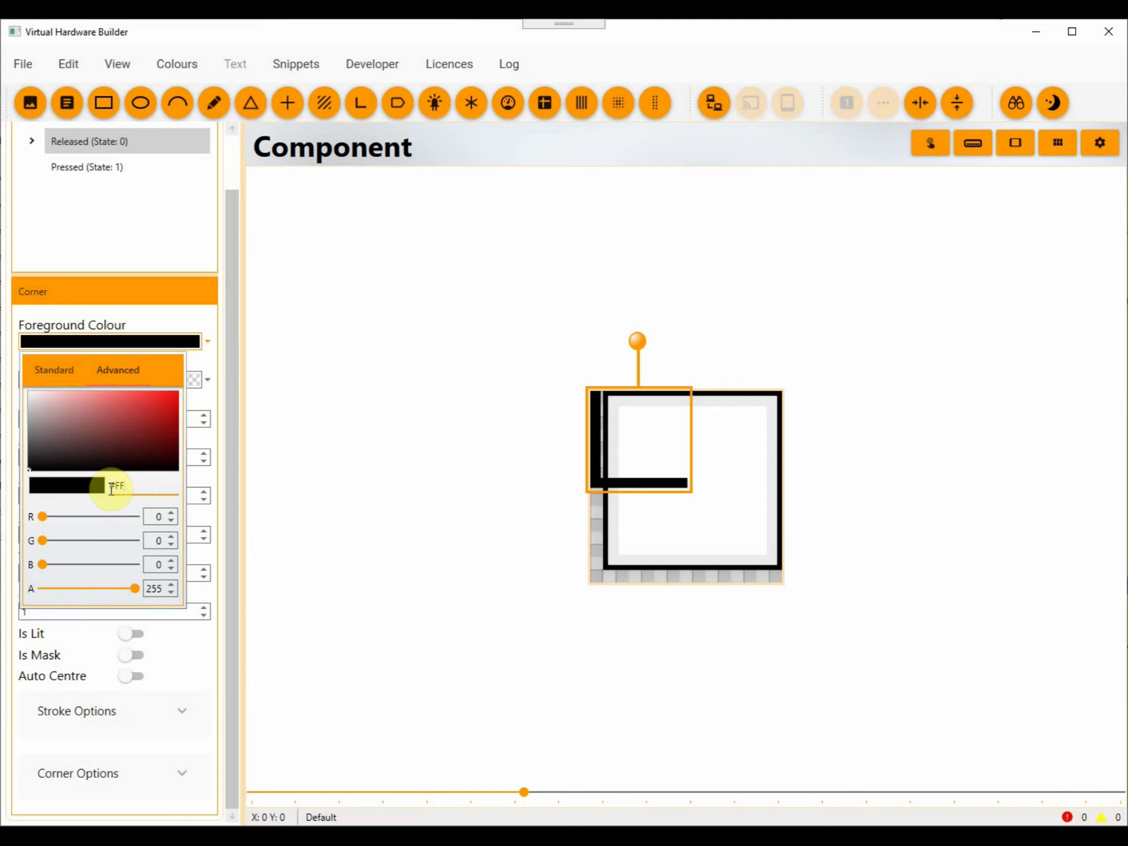
{"action": "type", "text": "D3D3D3"}
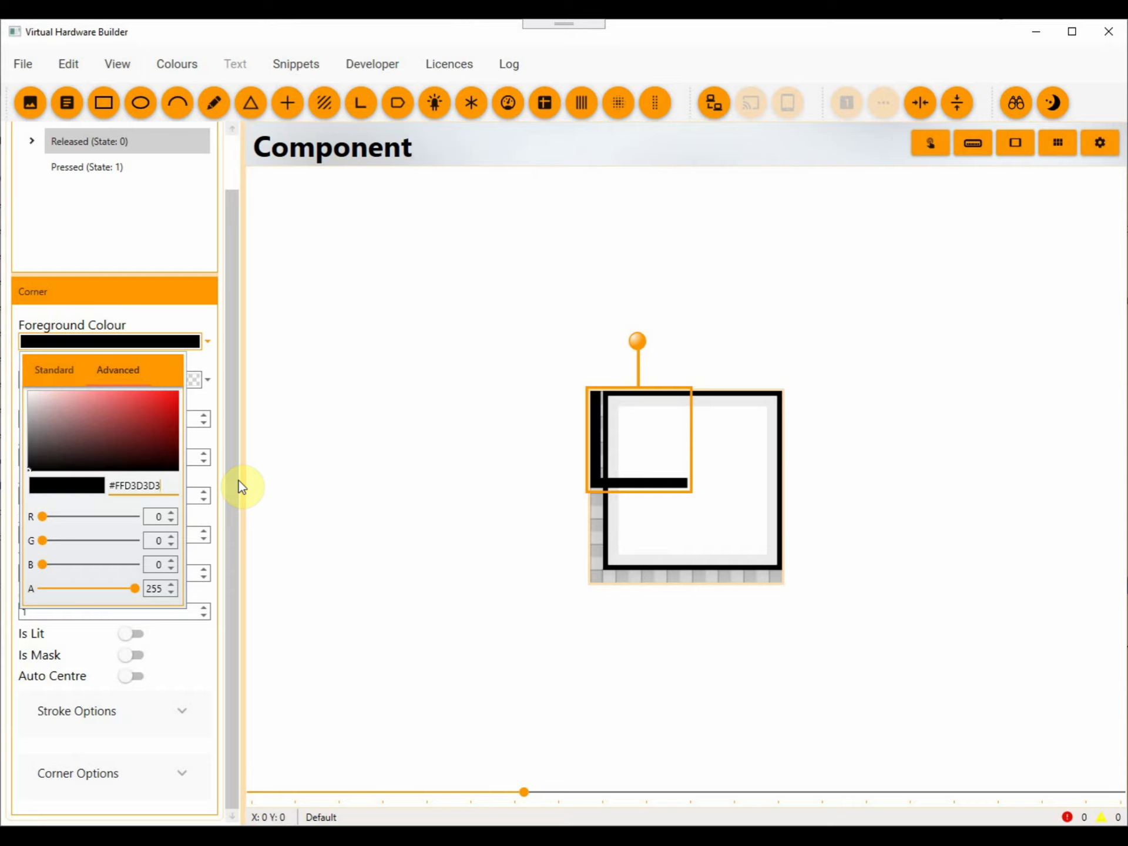
{"action": "key", "text": "Return"}
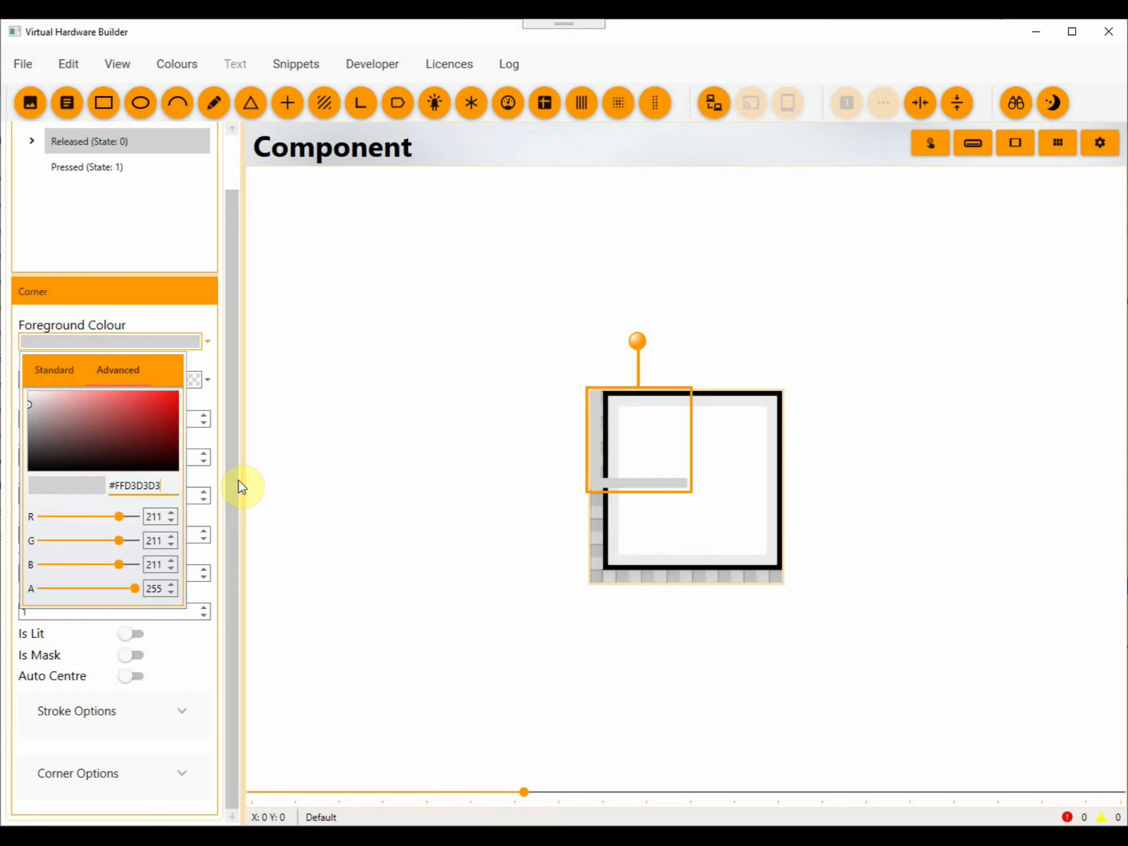
{"action": "left_click", "coordinate": [234, 490]}
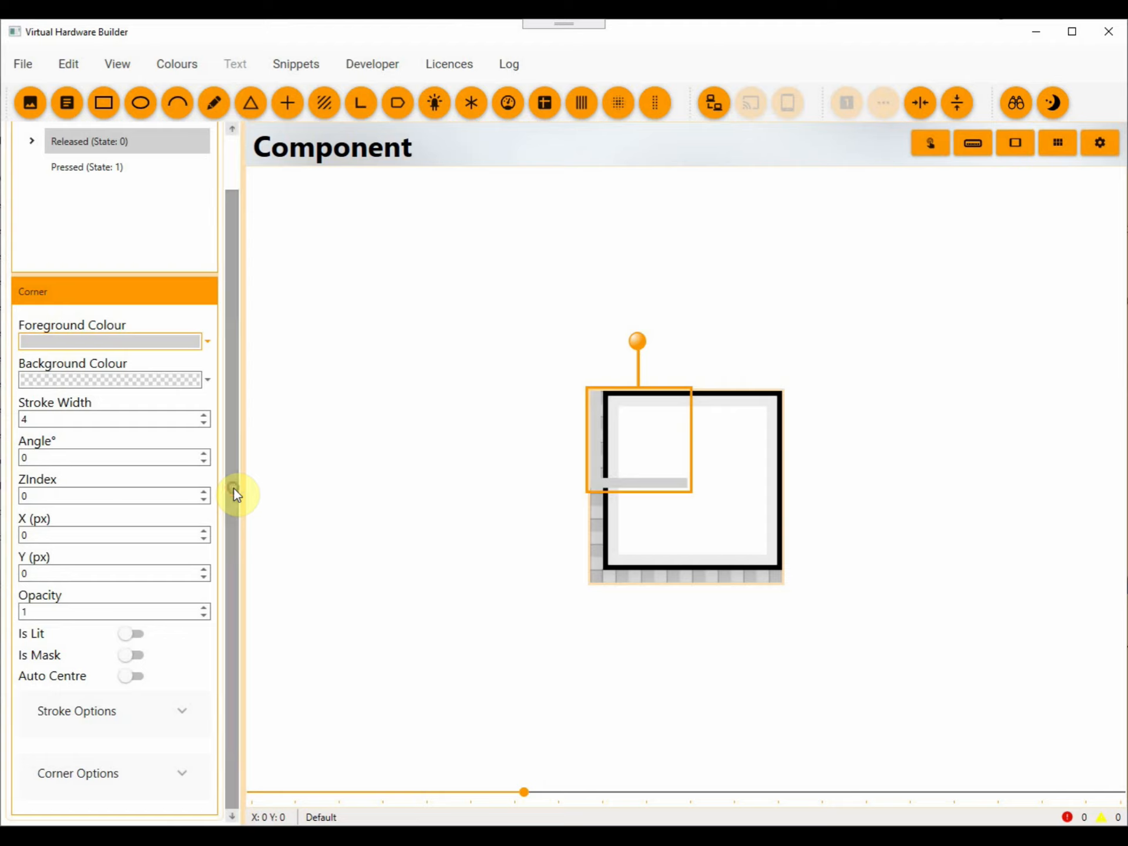
- Set the corner's horizontal and vertical lengths to 66
{"action": "left_click", "coordinate": [133, 791]}
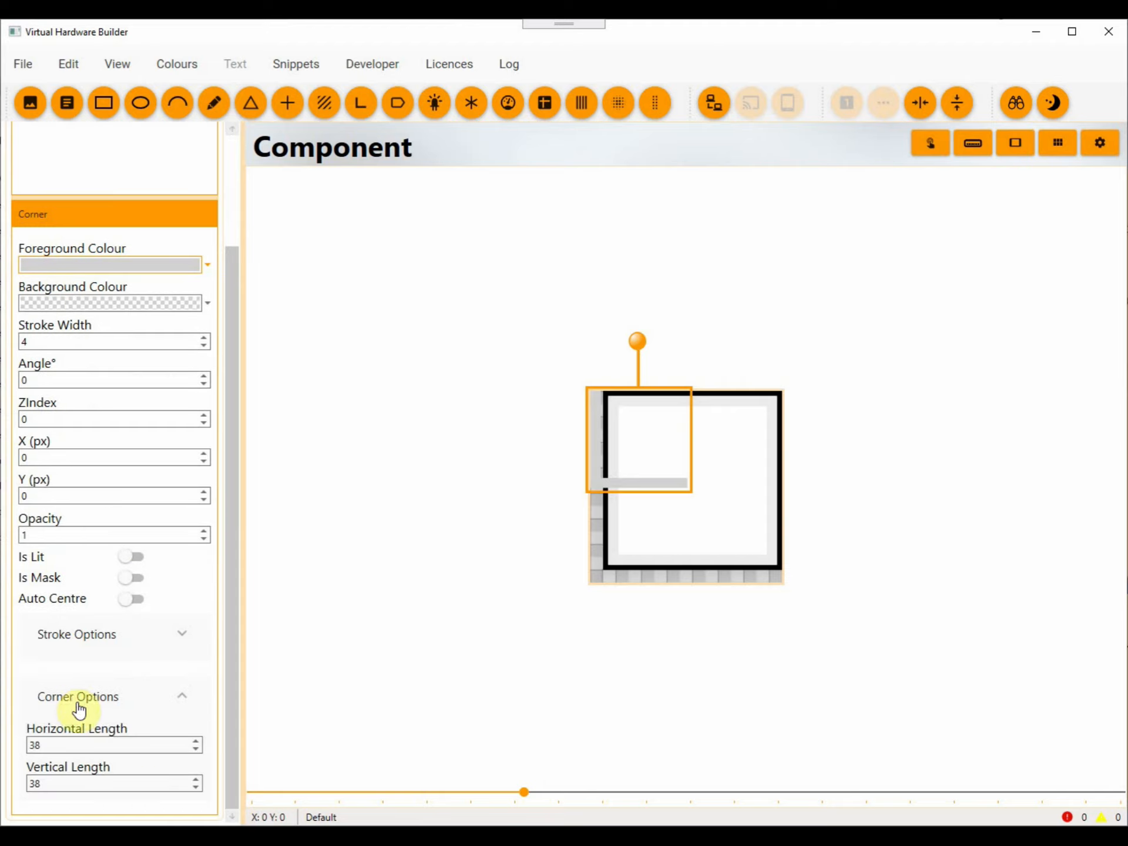
{"action": "double_click", "coordinate": [53, 744]}
{"action": "type", "text": "66"}
{"action": "double_click", "coordinate": [67, 781]}
{"action": "type", "text": "66"}
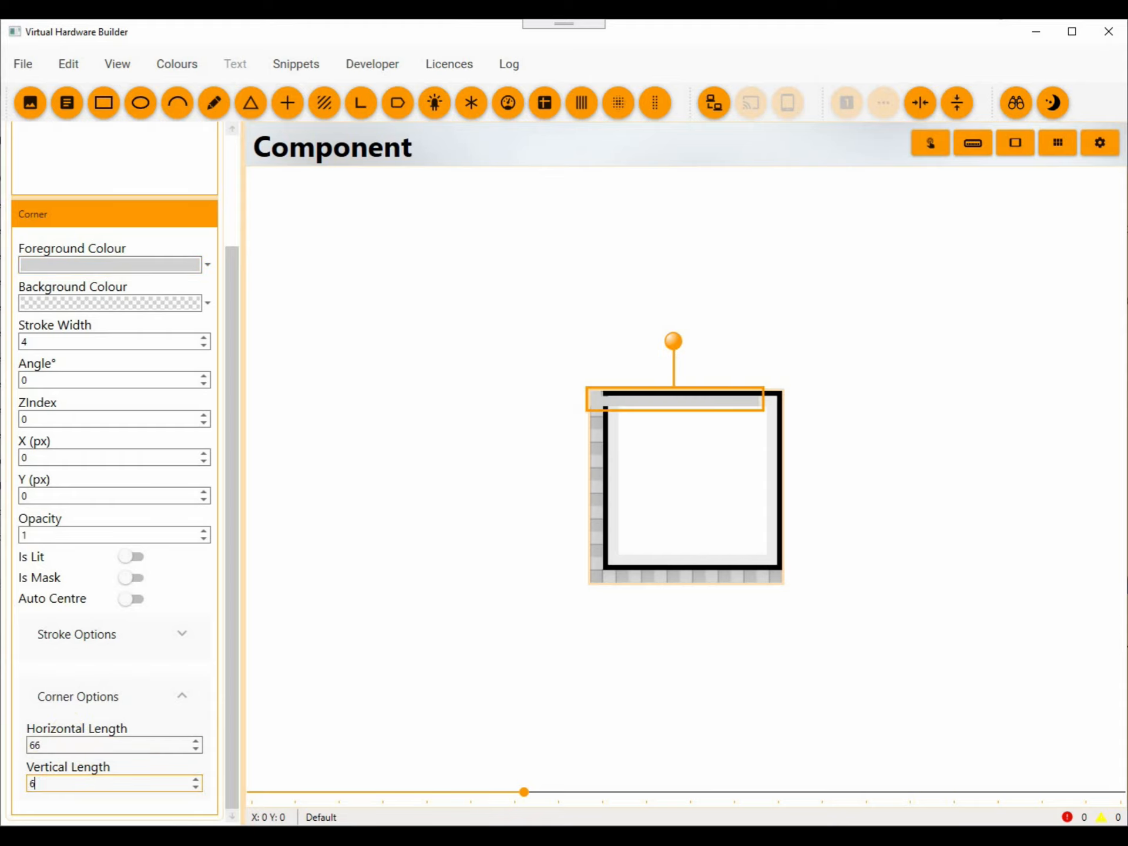
- Nudge the grey corner inside the black outline, to X 7 px and Y 2 px, and deselect it
{"action": "left_click", "coordinate": [713, 461]}
{"action": "key", "text": "Right"}
{"action": "key", "text": "Right"}
{"action": "key", "text": "Right"}
{"action": "key", "text": "Right"}
{"action": "key", "text": "Right"}
{"action": "key", "text": "Right"}
{"action": "key", "text": "Right"}
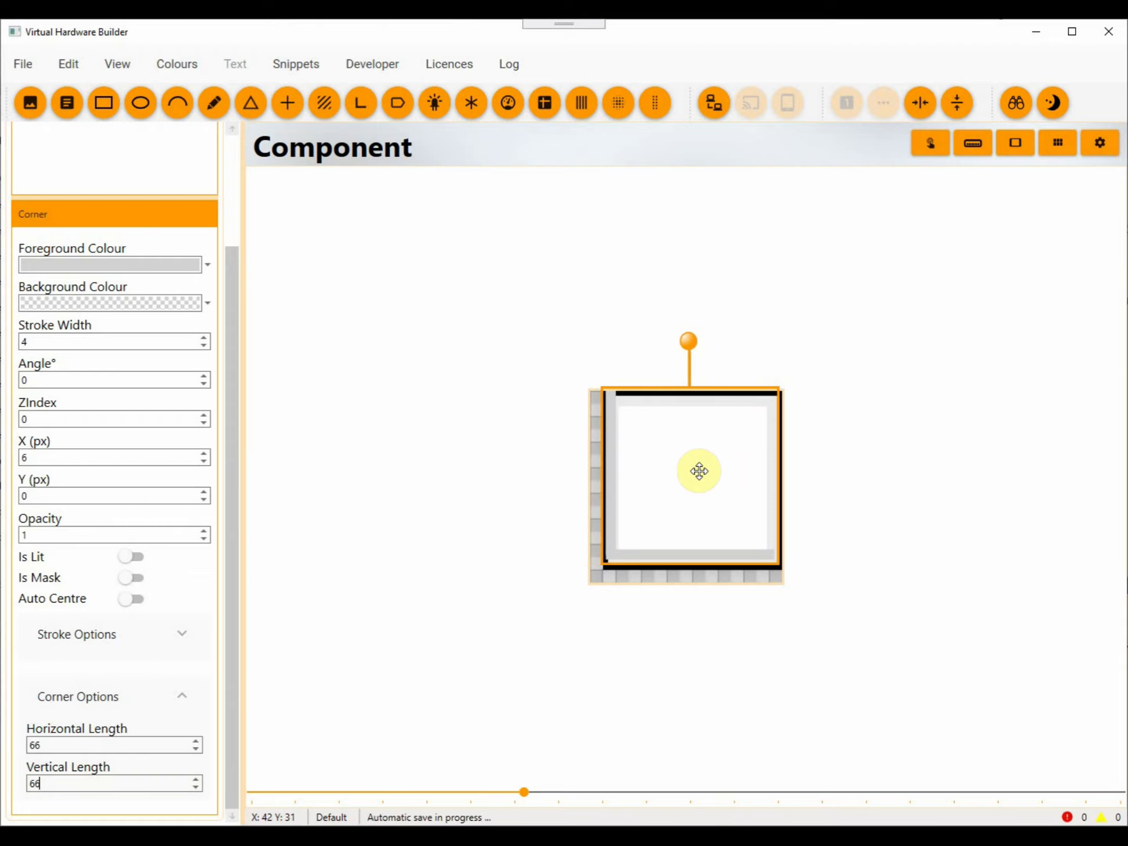
{"action": "key", "text": "Down"}
{"action": "key", "text": "Down"}
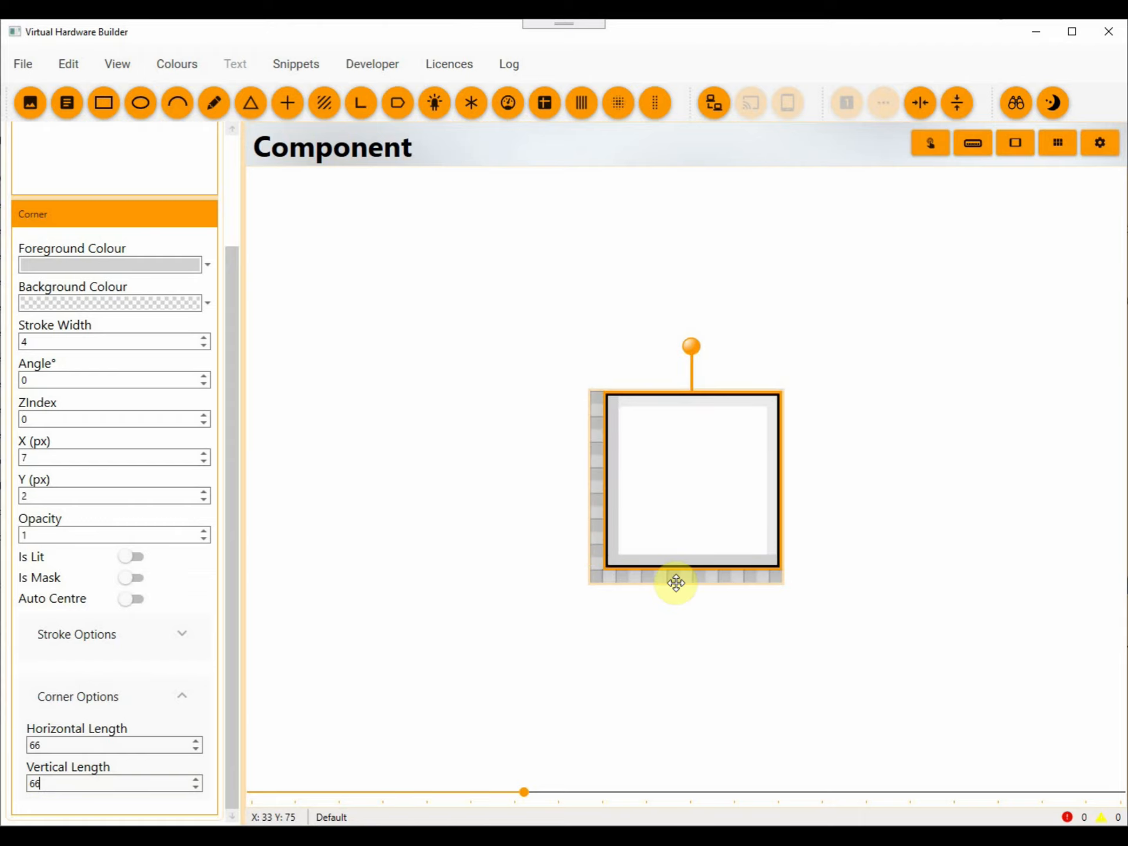
{"action": "left_click", "coordinate": [659, 656]}
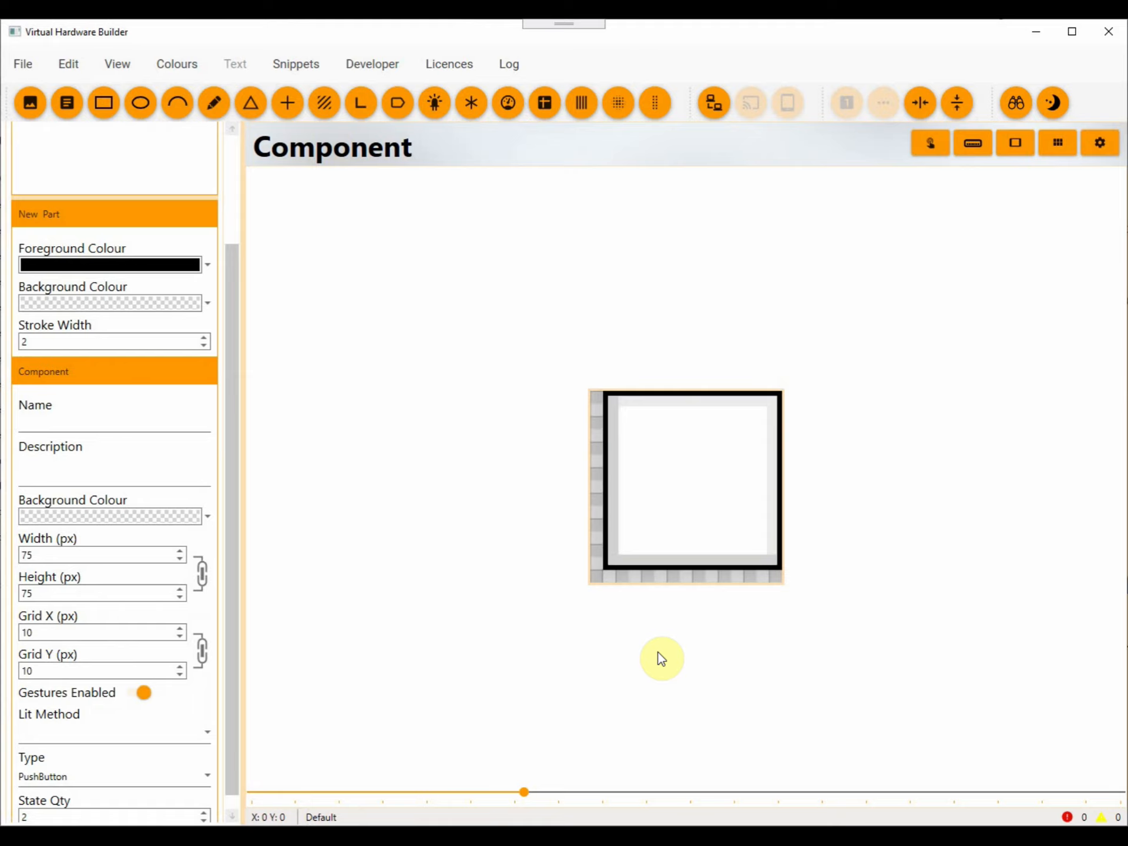
- Add a rectangle part to the Pressed state, 70 px wide and 70 px high
{"action": "scroll", "coordinate": [495, 629], "scroll_direction": "down", "scroll_amount": 5}
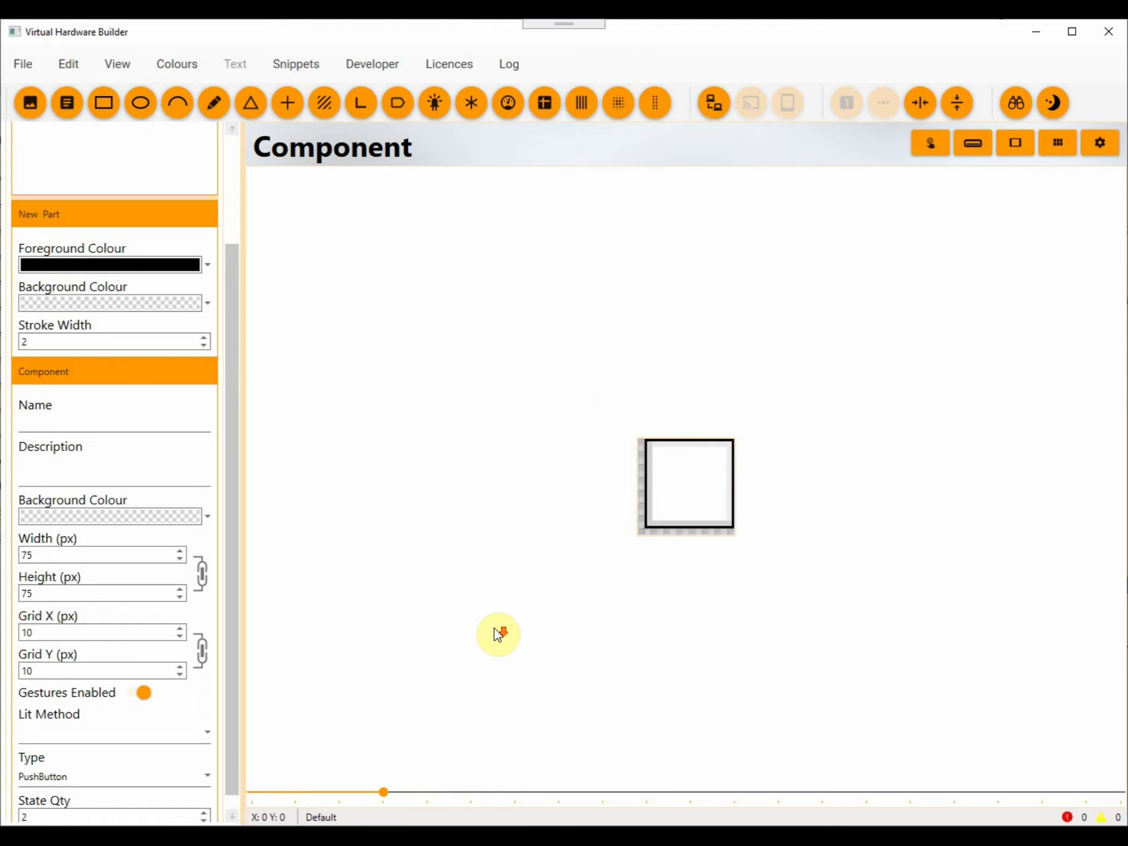
{"action": "scroll", "coordinate": [495, 629], "scroll_direction": "down", "scroll_amount": 2}
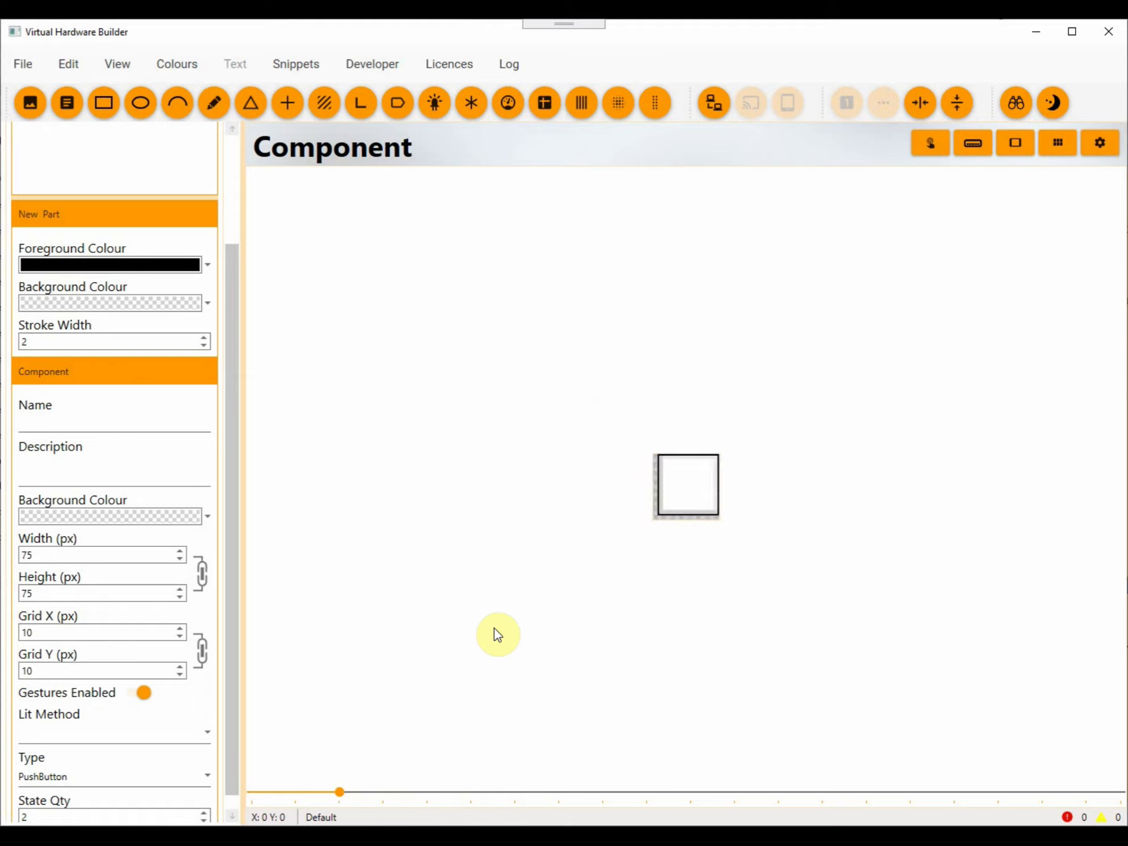
{"action": "scroll", "coordinate": [494, 629], "scroll_direction": "down", "scroll_amount": 1}
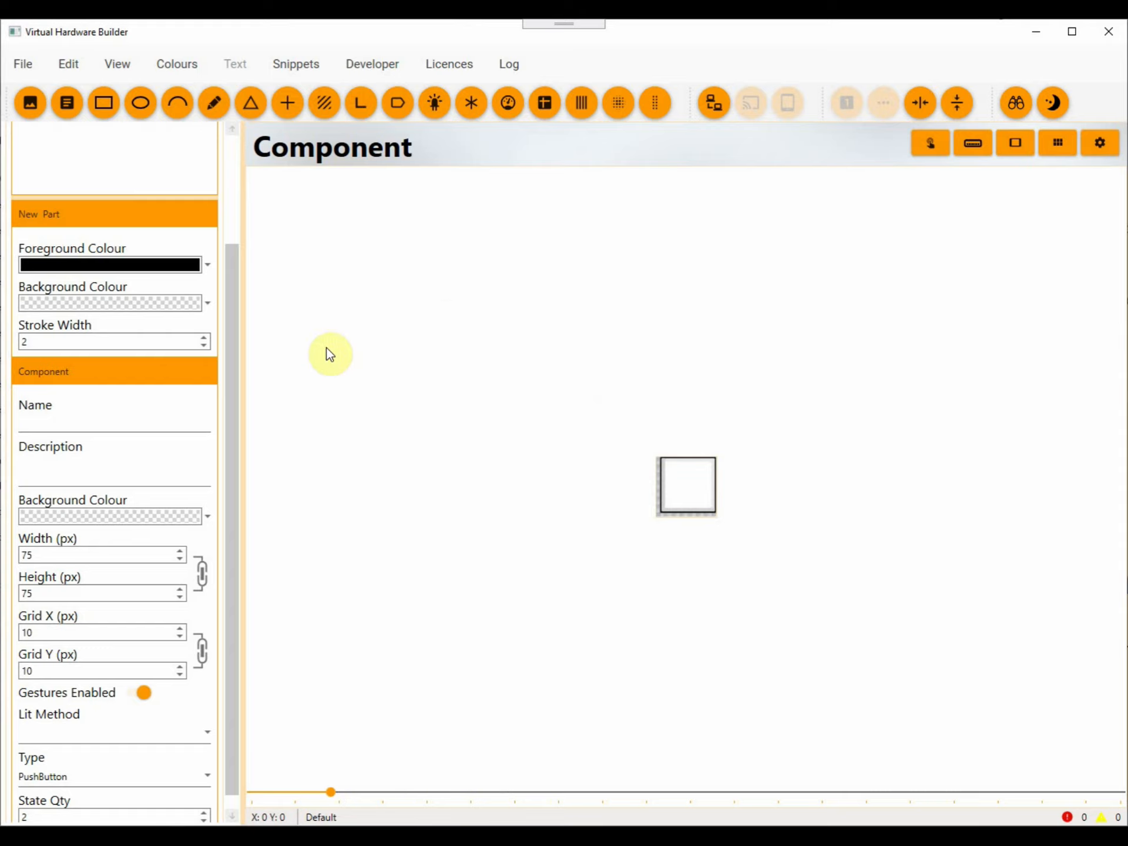
{"action": "left_click_drag", "start_coordinate": [231, 375], "coordinate": [246, 248]}
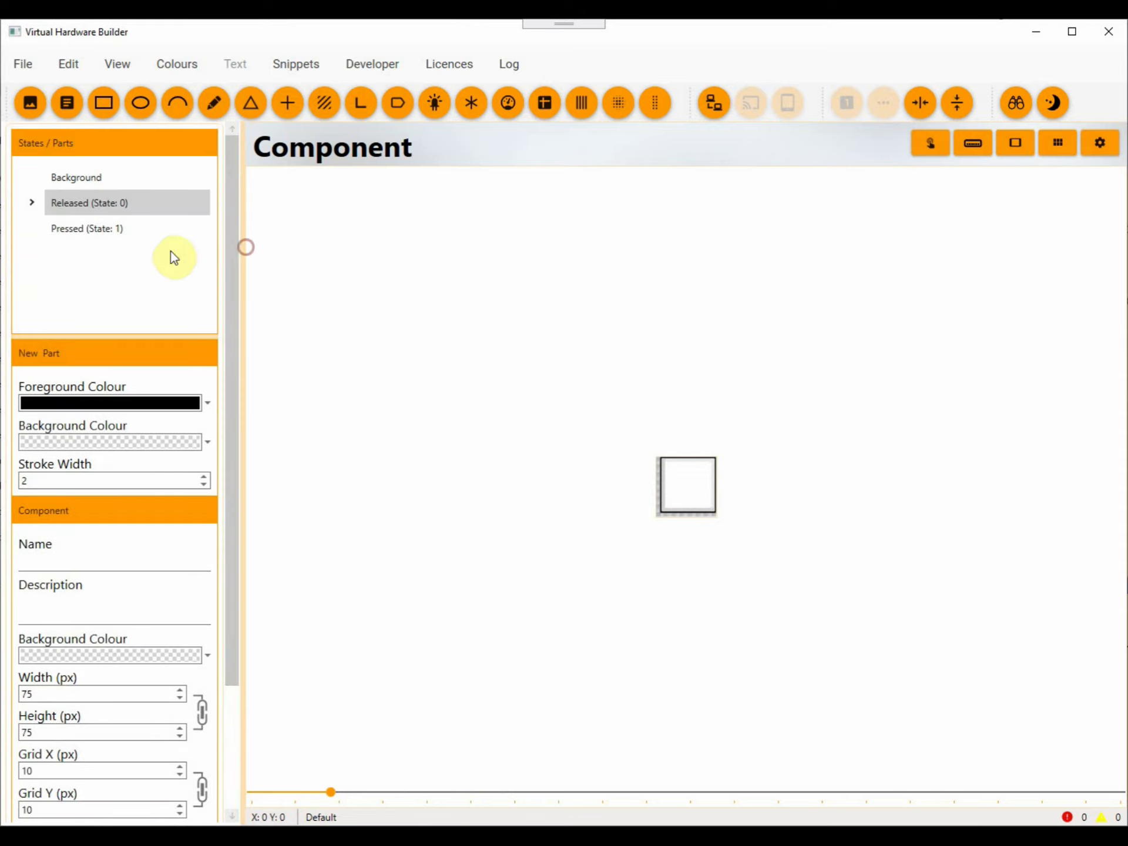
{"action": "left_click", "coordinate": [100, 226]}
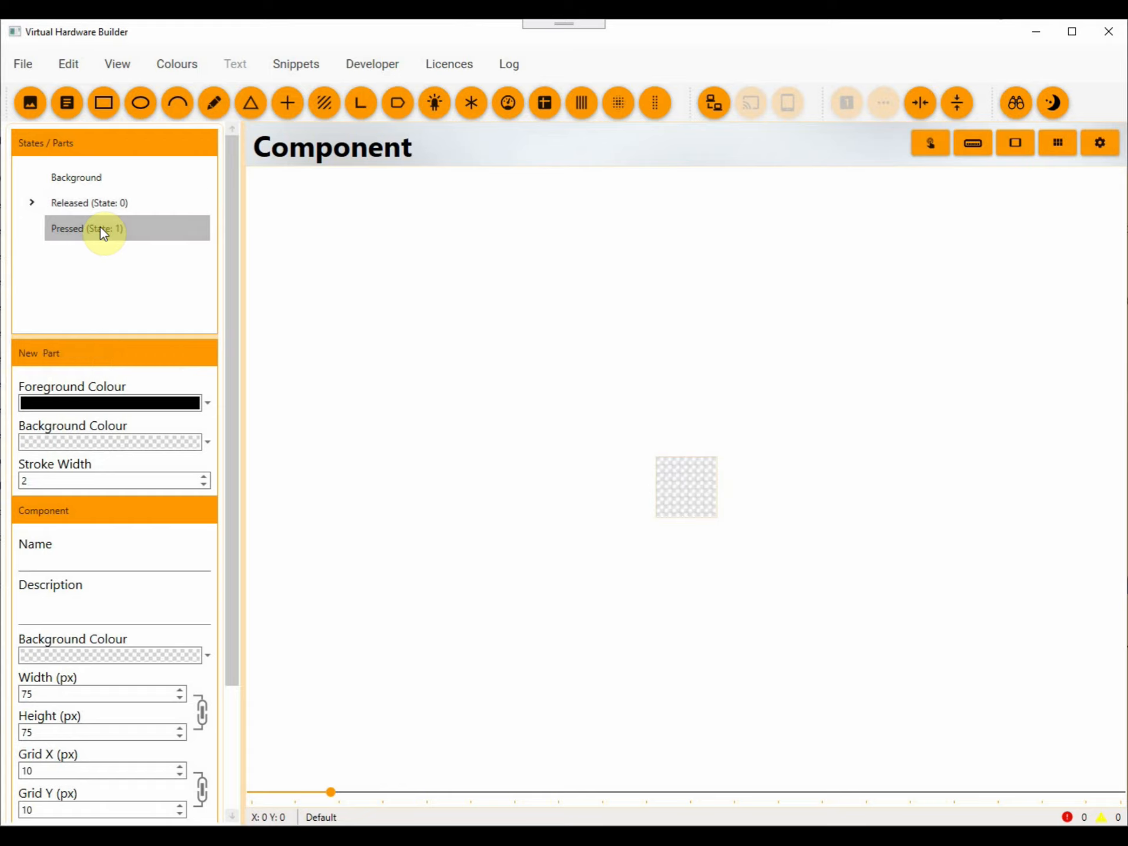
{"action": "left_click_drag", "start_coordinate": [232, 282], "coordinate": [227, 309]}
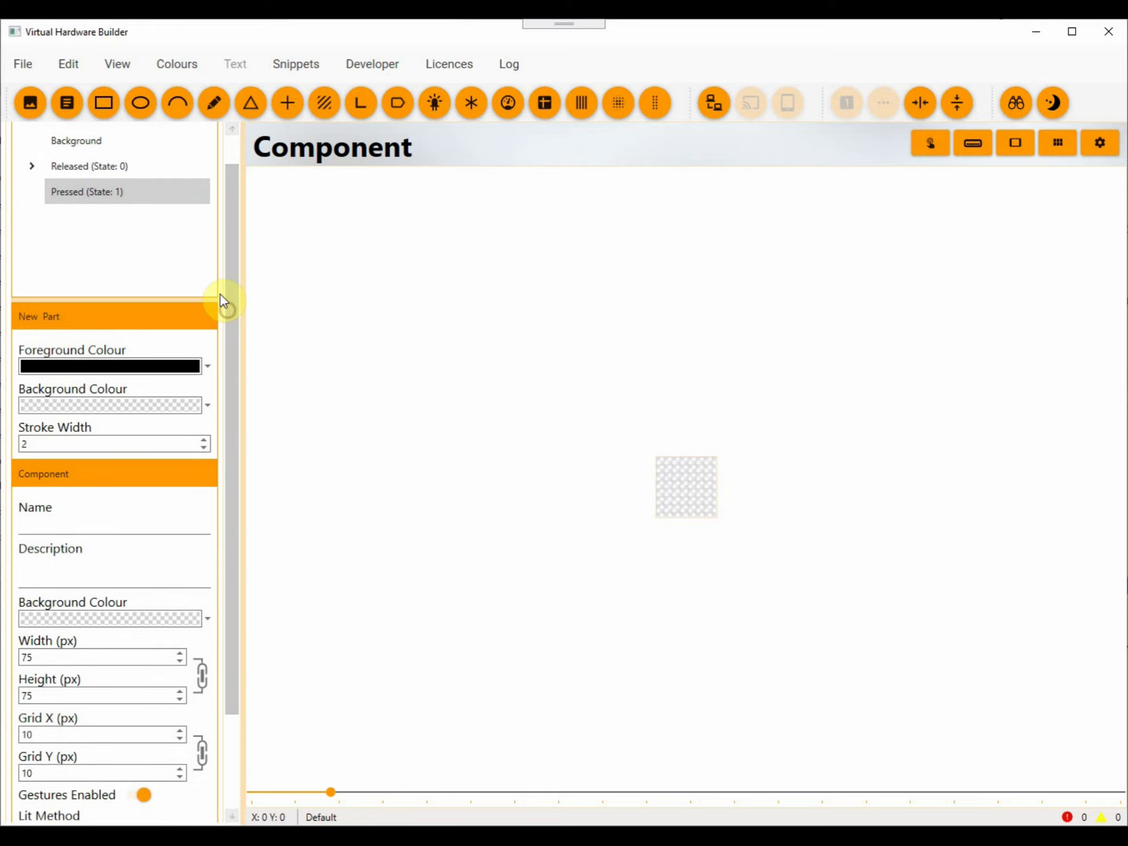
{"action": "left_click", "coordinate": [107, 112]}
{"action": "double_click", "coordinate": [80, 636]}
{"action": "type", "text": "70"}
{"action": "key", "text": "Tab"}
{"action": "type", "text": "7"}
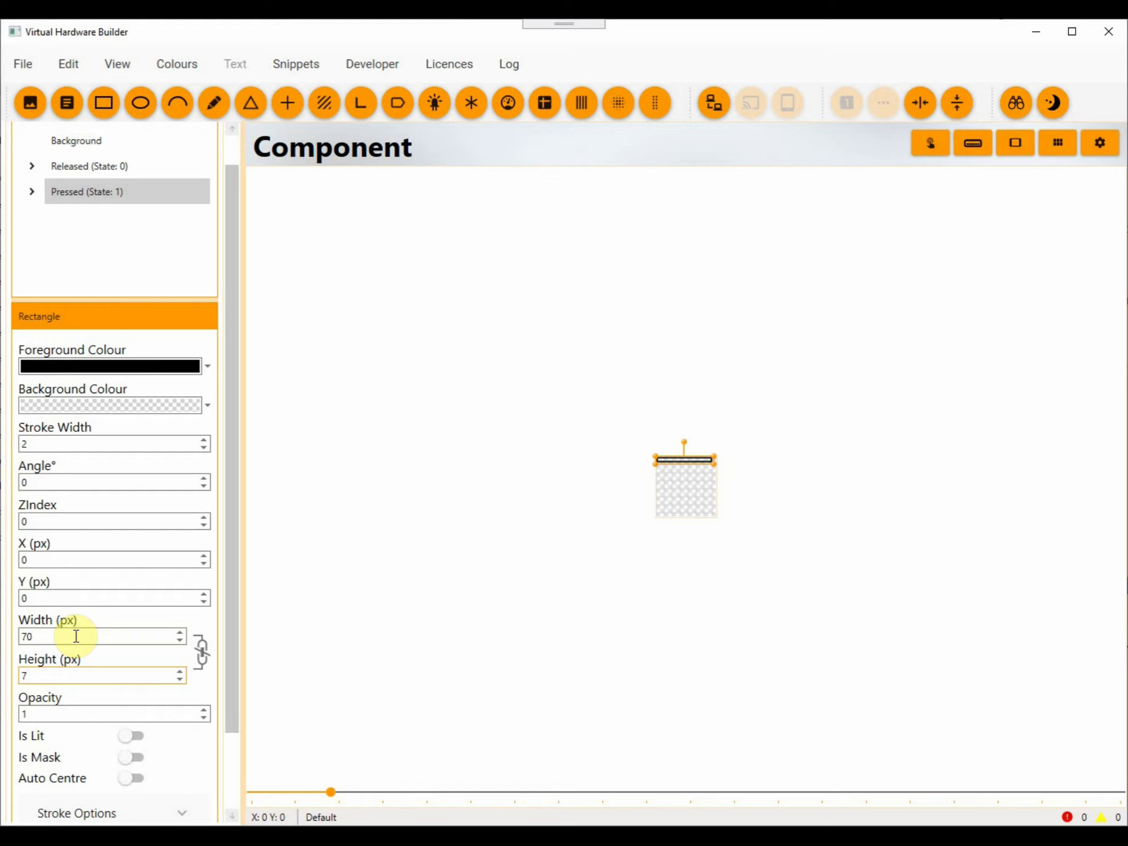
{"action": "type", "text": "0"}
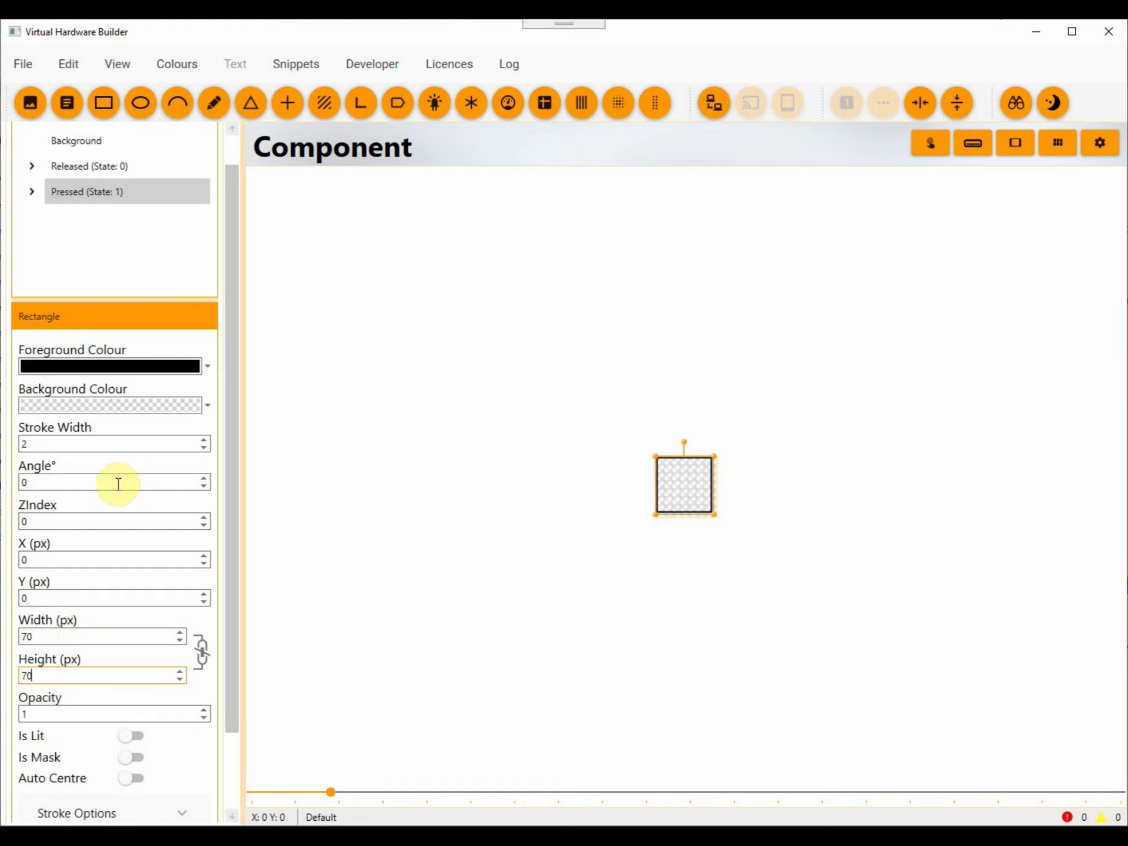
- Set the Pressed rectangle's background colour to the custom hex value #FFFCFCFC and deselect it
{"action": "double_click", "coordinate": [83, 445]}
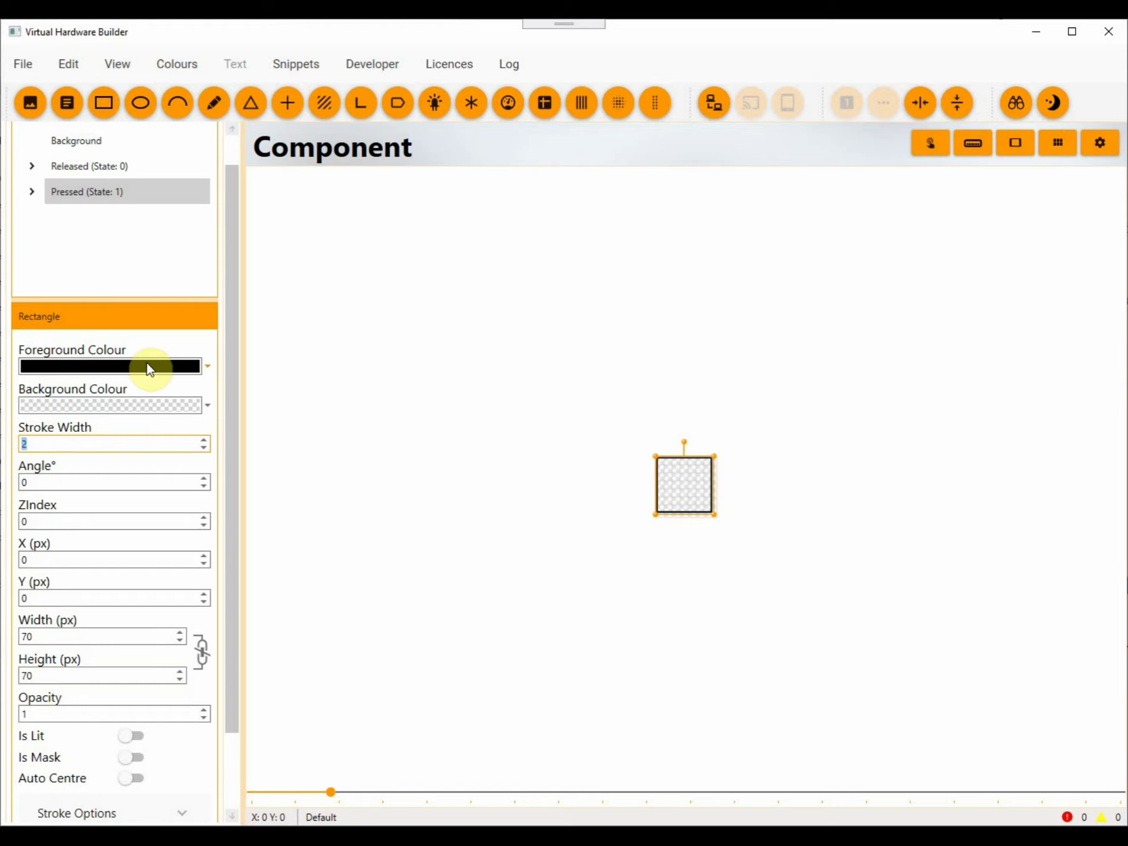
{"action": "left_click", "coordinate": [207, 406]}
{"action": "left_click", "coordinate": [128, 434]}
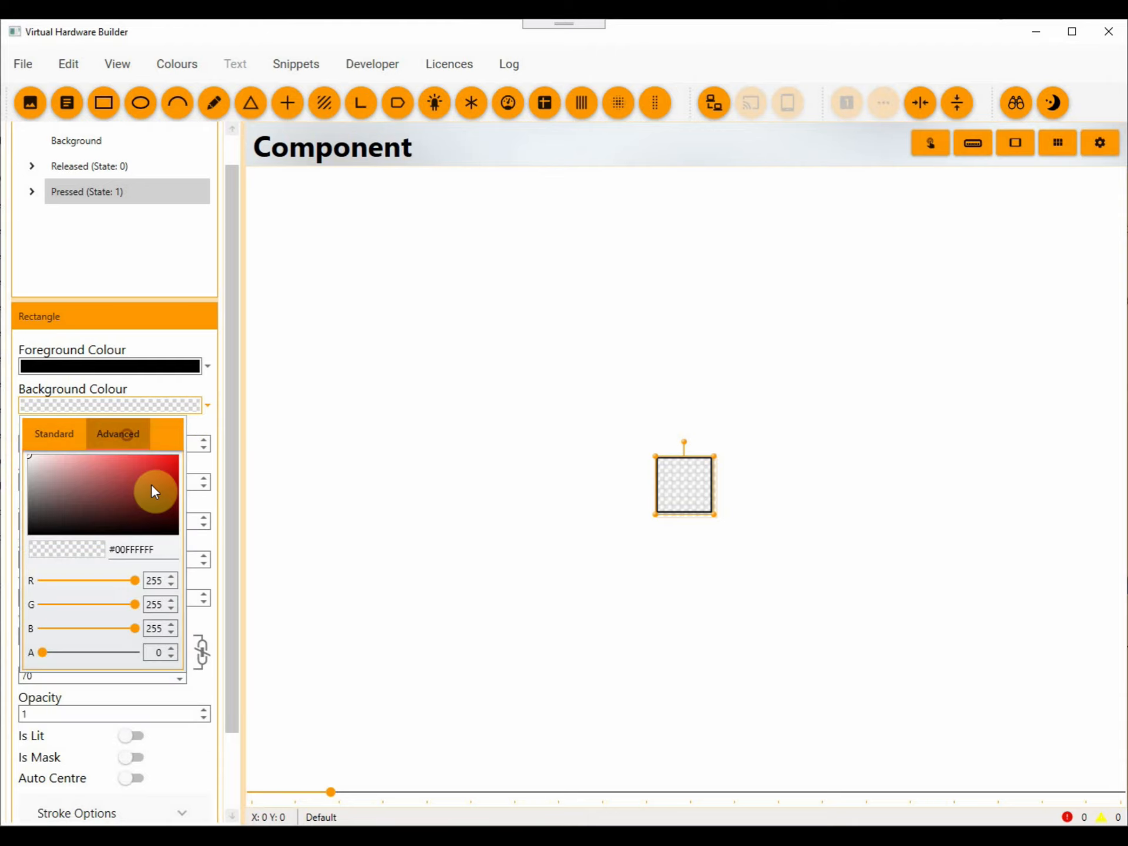
{"action": "left_click", "coordinate": [160, 546]}
{"action": "key", "text": "ctrl+a"}
{"action": "type", "text": "#FFFCFCFC"}
{"action": "key", "text": "Return"}
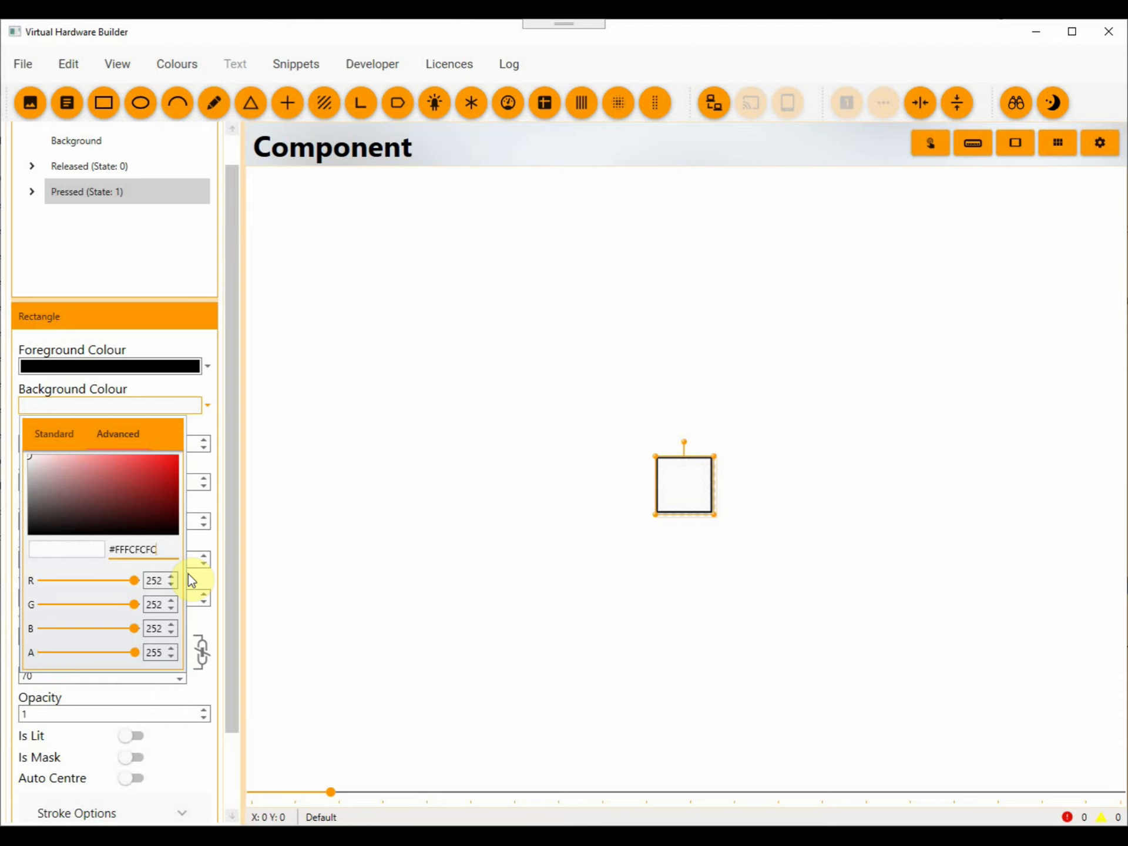
{"action": "left_click", "coordinate": [328, 548]}
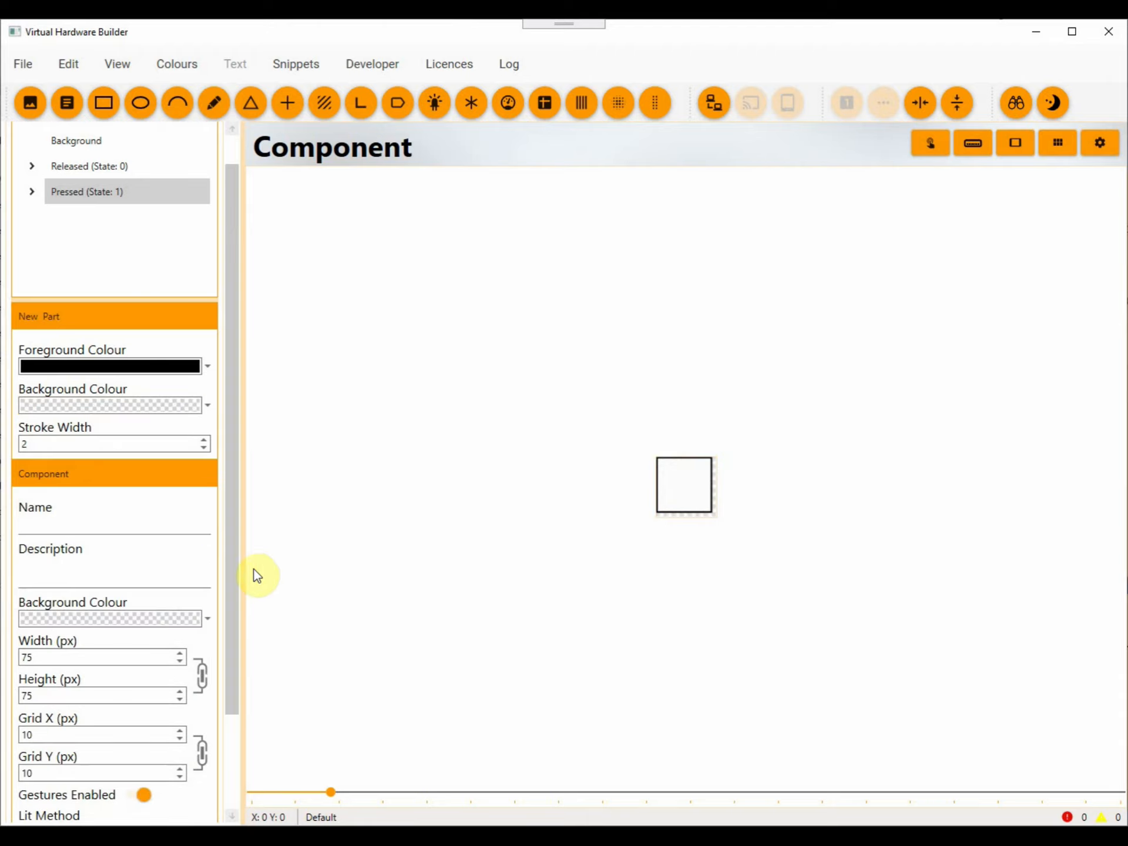
- Move the Pressed state's rectangle to X 5 px and Y 0 px, and deselect it
{"action": "left_click_drag", "start_coordinate": [234, 579], "coordinate": [221, 691]}
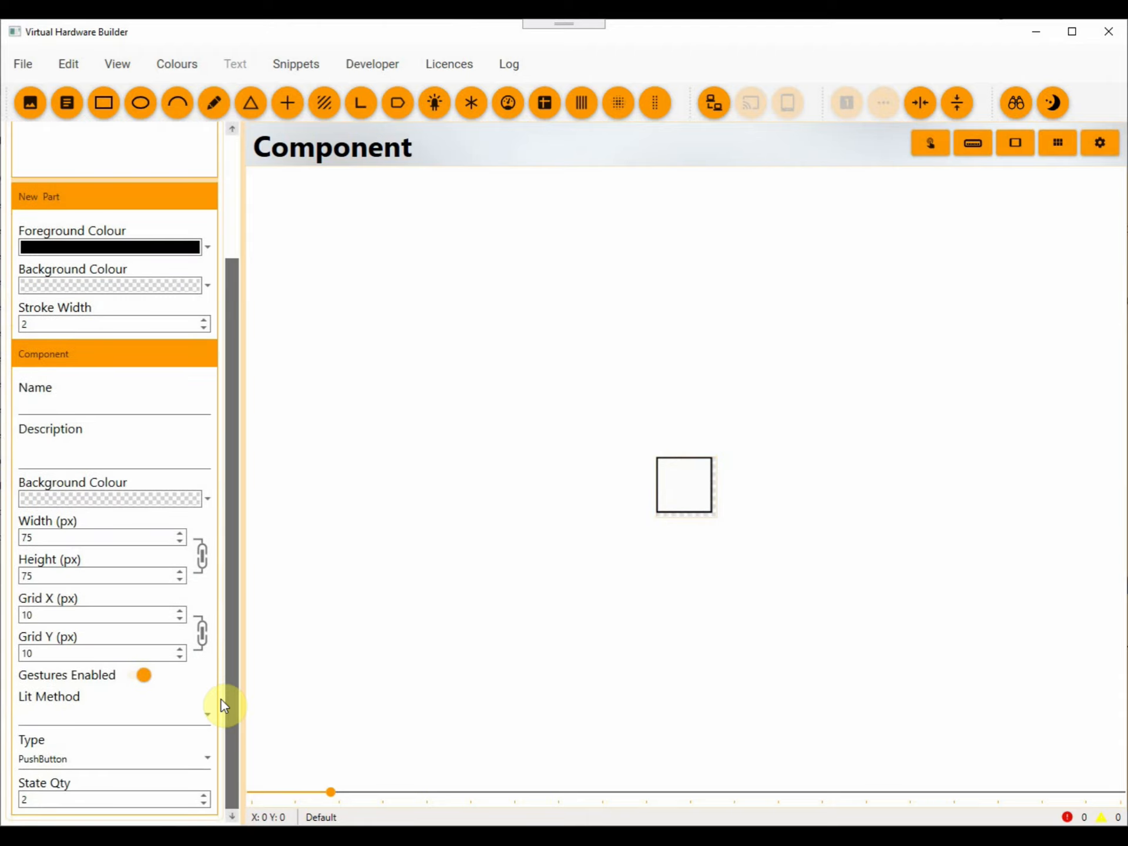
{"action": "scroll", "coordinate": [656, 573], "scroll_direction": "up", "scroll_amount": 3}
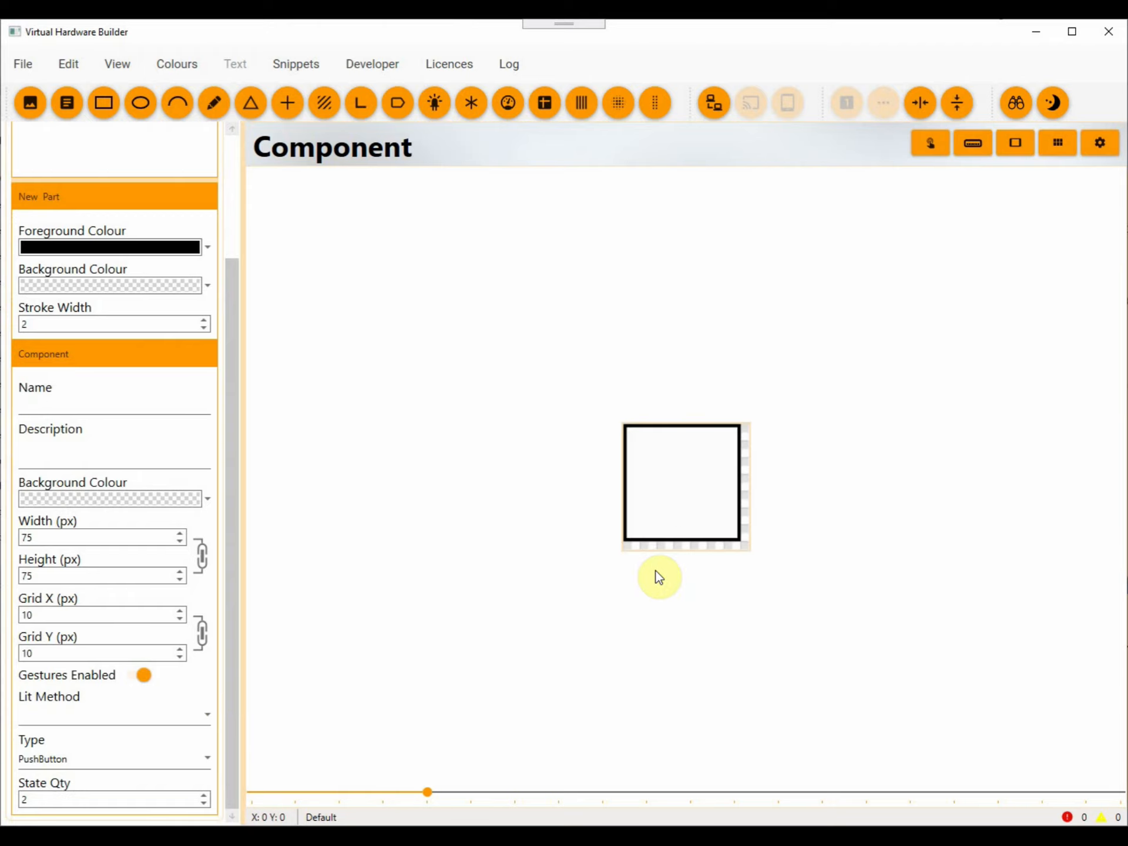
{"action": "left_click", "coordinate": [672, 502]}
{"action": "left_click_drag", "start_coordinate": [671, 502], "coordinate": [673, 505]}
{"action": "key", "text": "Right"}
{"action": "key", "text": "Right"}
{"action": "key", "text": "Right"}
{"action": "key", "text": "Right"}
{"action": "key", "text": "Left"}
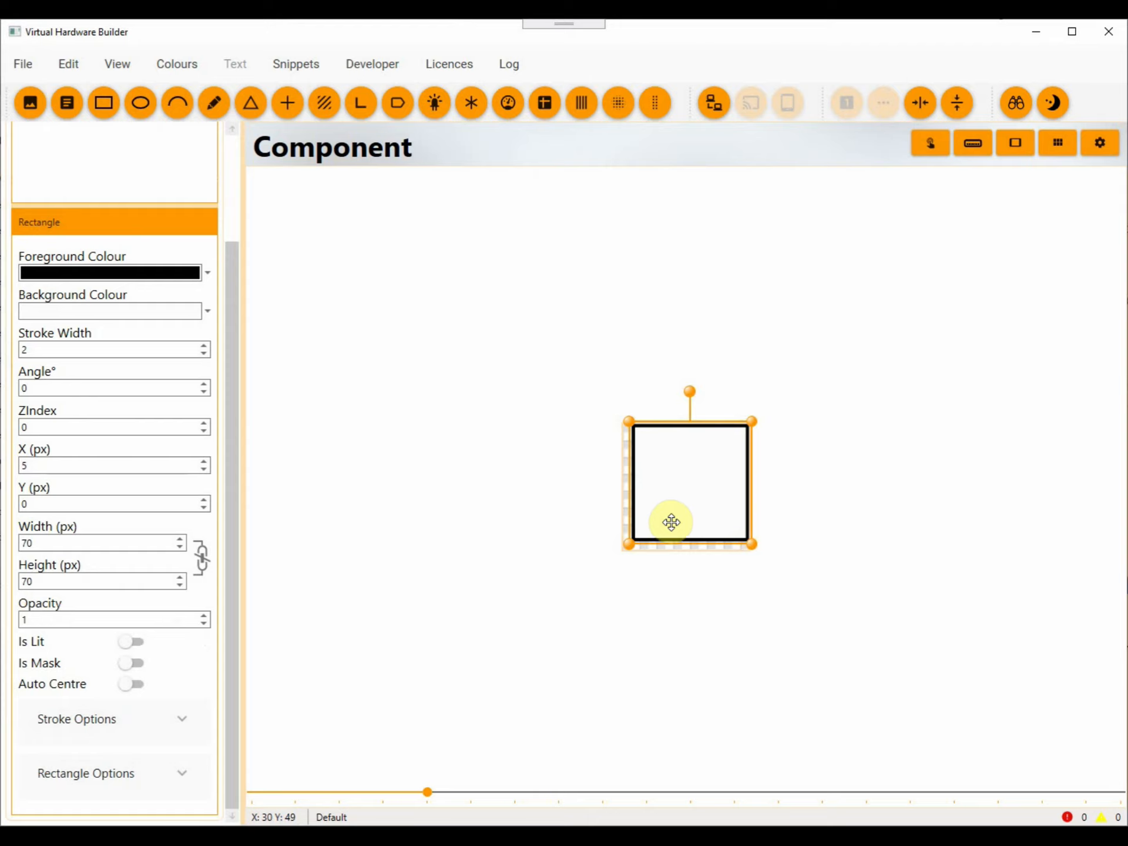
{"action": "left_click", "coordinate": [679, 615]}
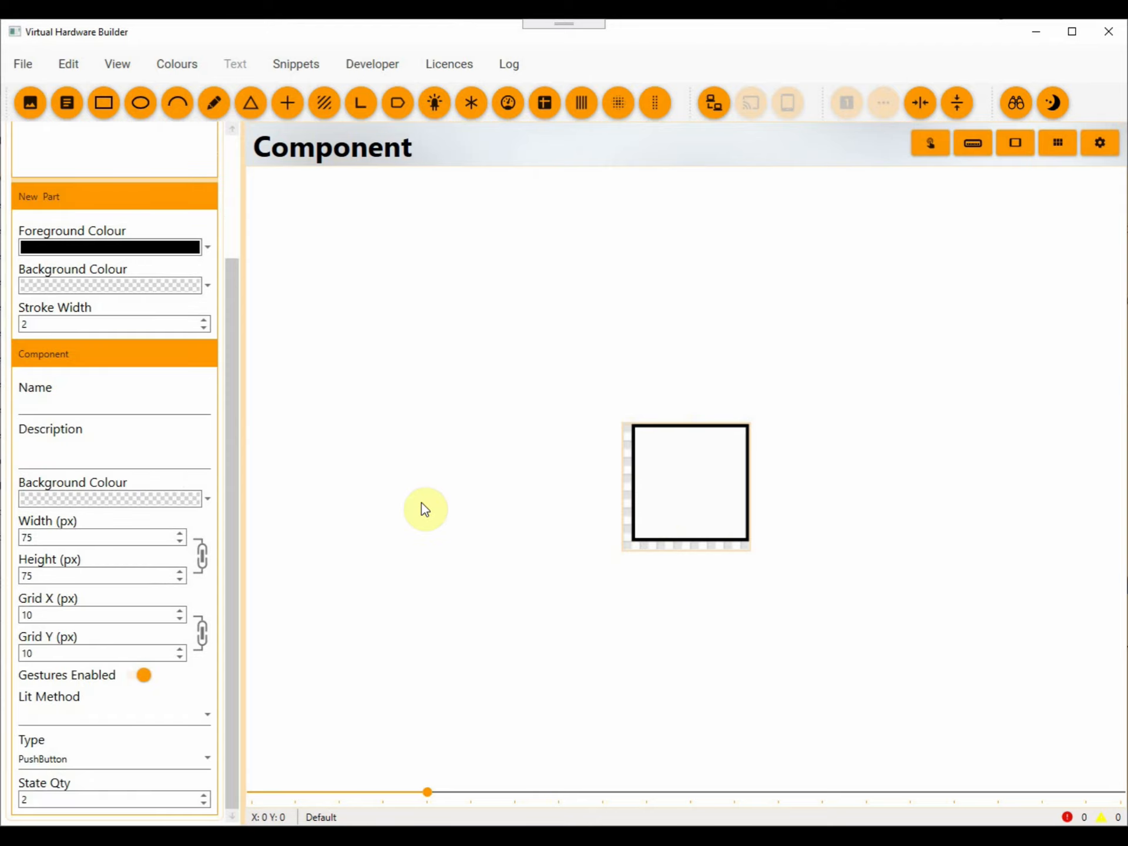
- Add a second rectangle to the Pressed state with a stroke width of 4
{"action": "left_click", "coordinate": [100, 110]}
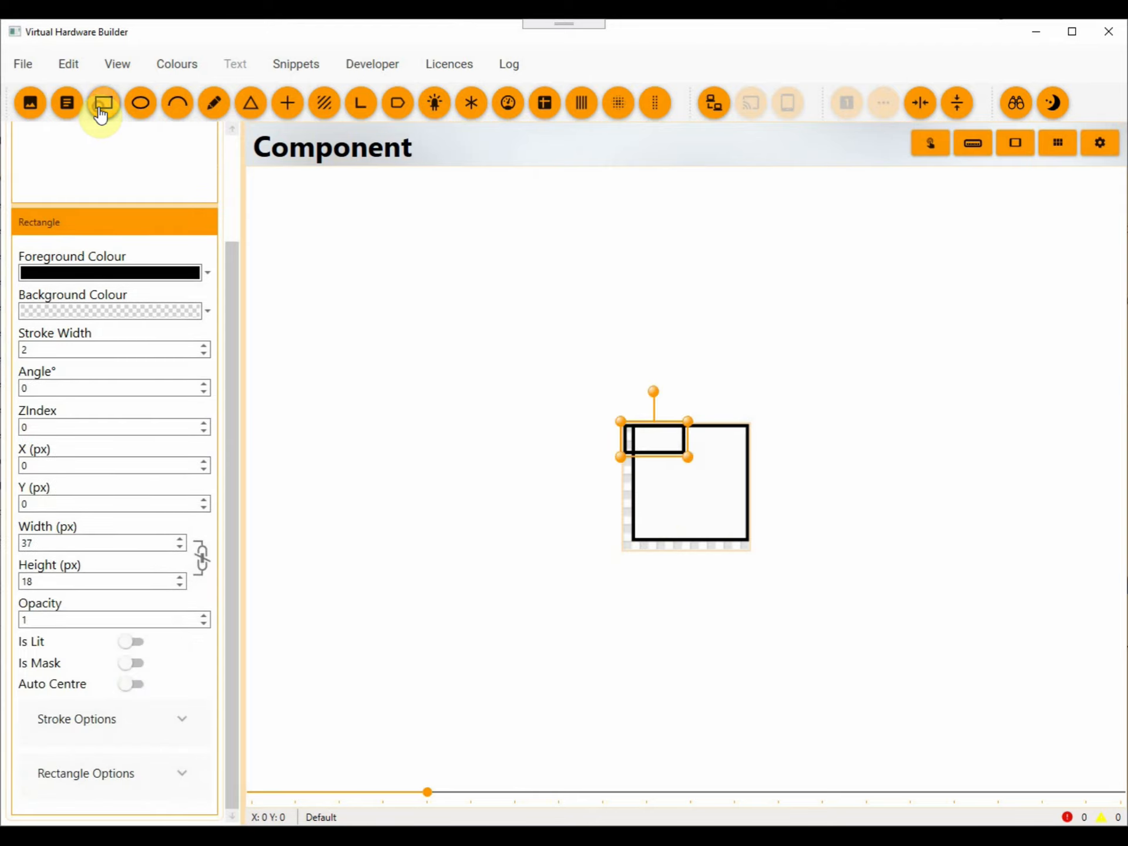
{"action": "left_click", "coordinate": [83, 353]}
{"action": "scroll", "coordinate": [83, 354], "scroll_direction": "up", "scroll_amount": 2}
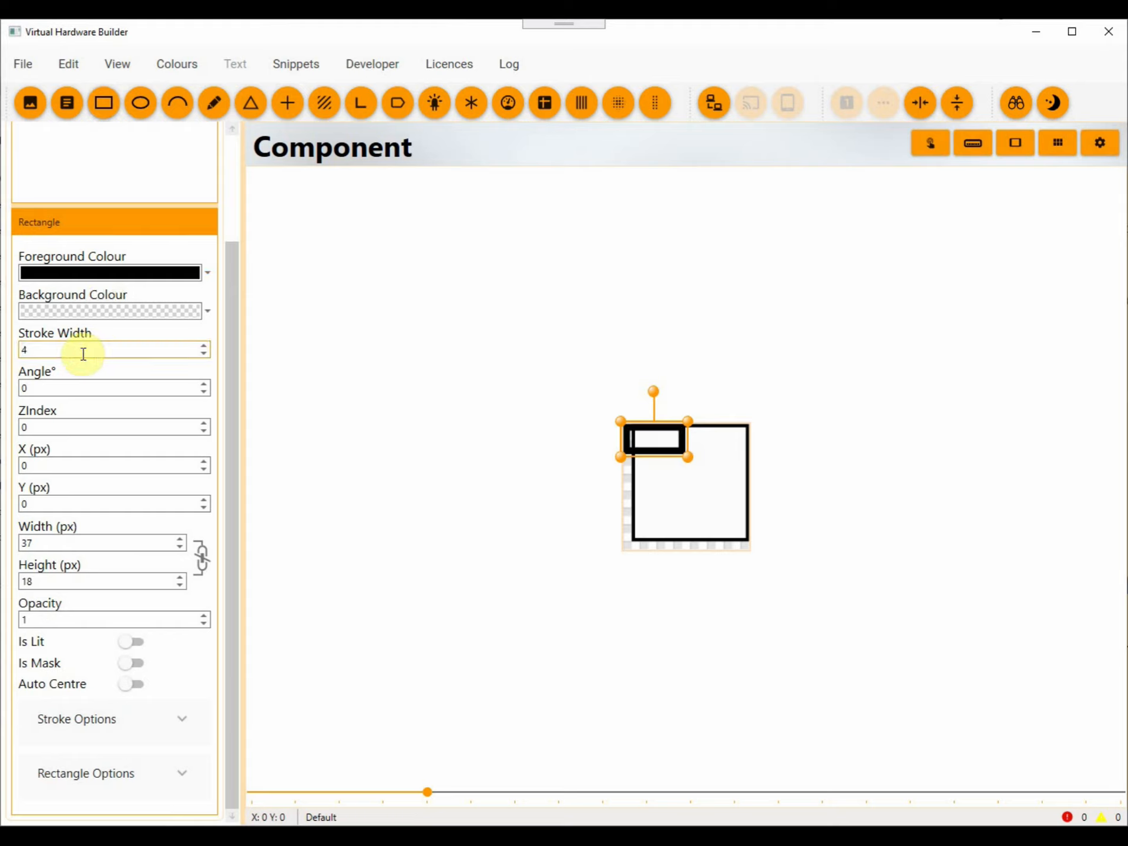
- Set the second rectangle's foreground colour to the custom hex value #FFD3D3D3 and deselect it
{"action": "left_click", "coordinate": [208, 275]}
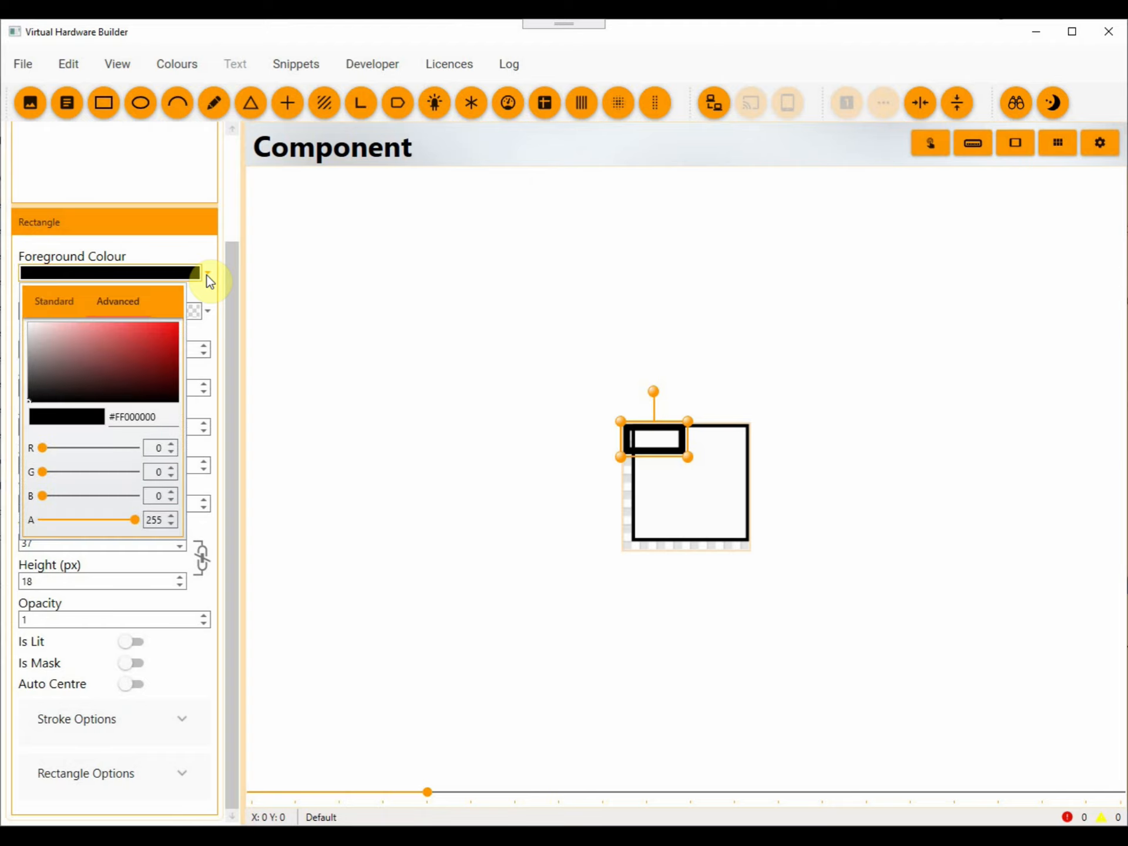
{"action": "key", "text": "BackSpace"}
{"action": "key", "text": "BackSpace"}
{"action": "key", "text": "BackSpace"}
{"action": "key", "text": "BackSpace"}
{"action": "key", "text": "BackSpace"}
{"action": "key", "text": "BackSpace"}
{"action": "type", "text": "D3D3D3"}
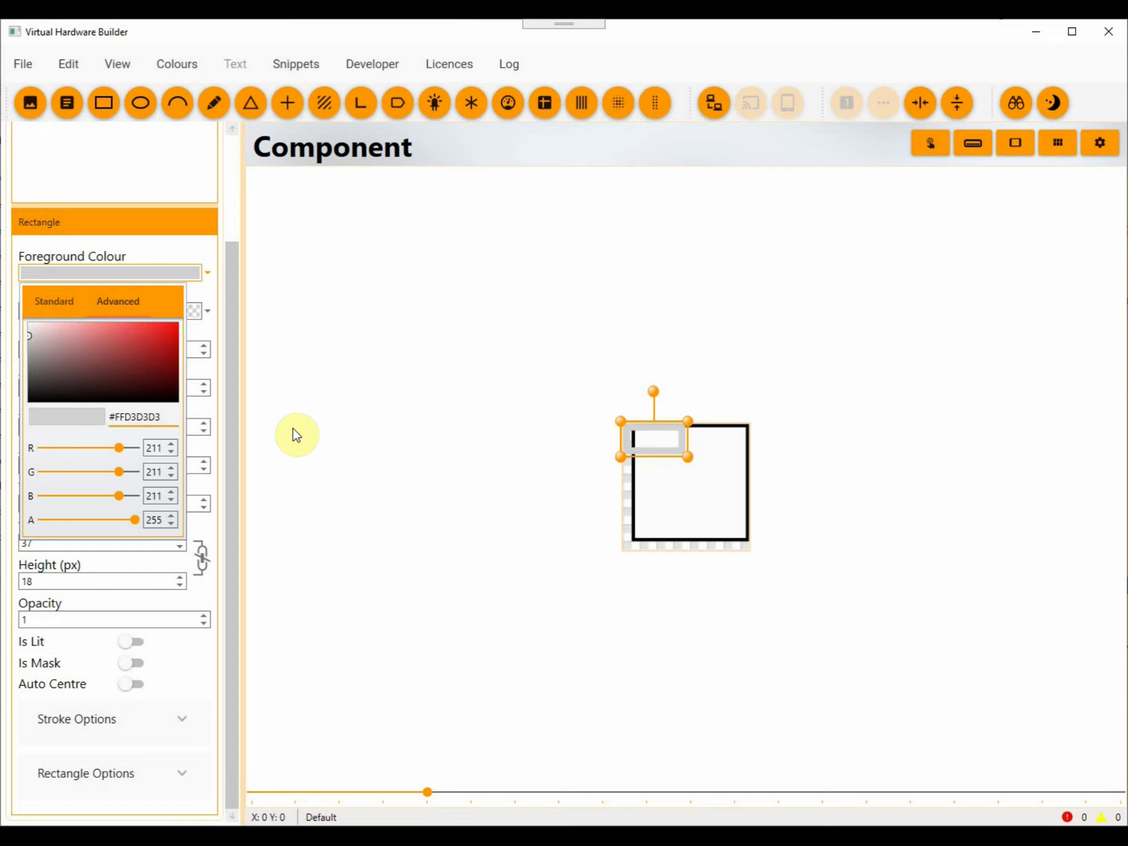
{"action": "left_click", "coordinate": [305, 428]}
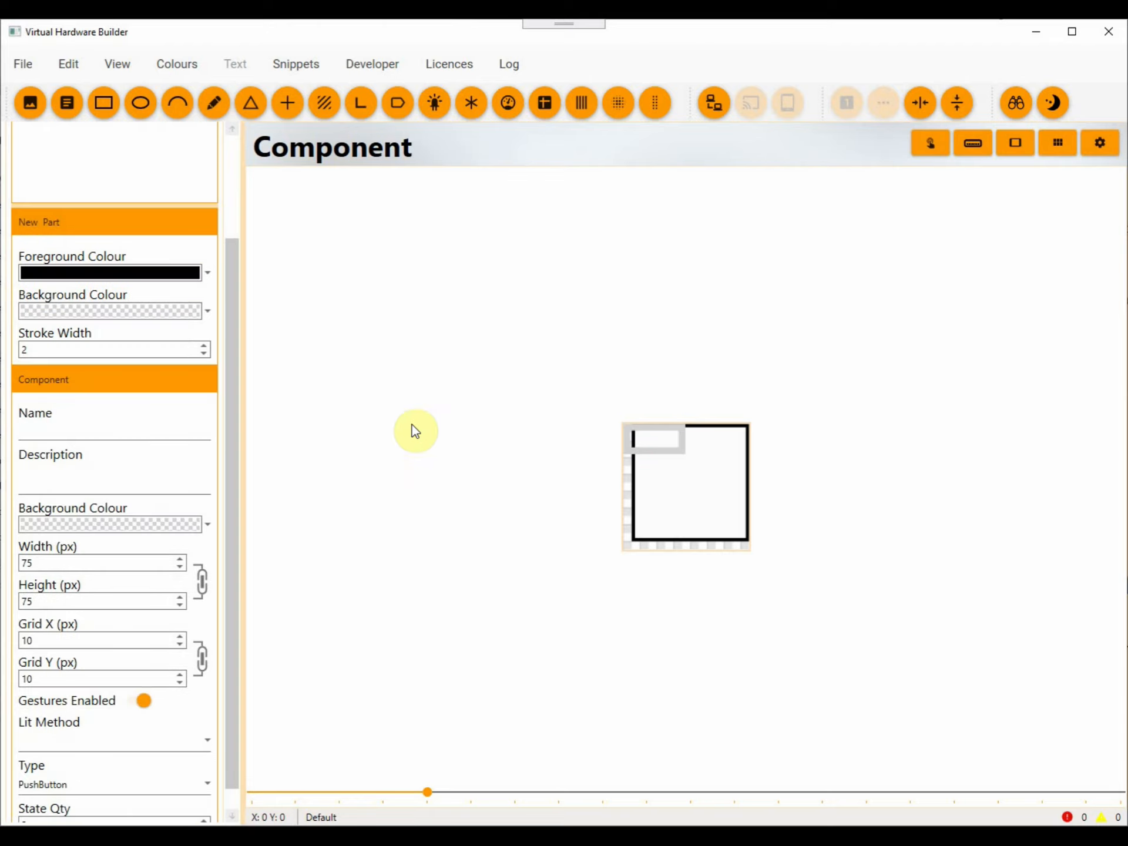
- Set the grey rectangle's width and height to 66 px
{"action": "left_click", "coordinate": [637, 440]}
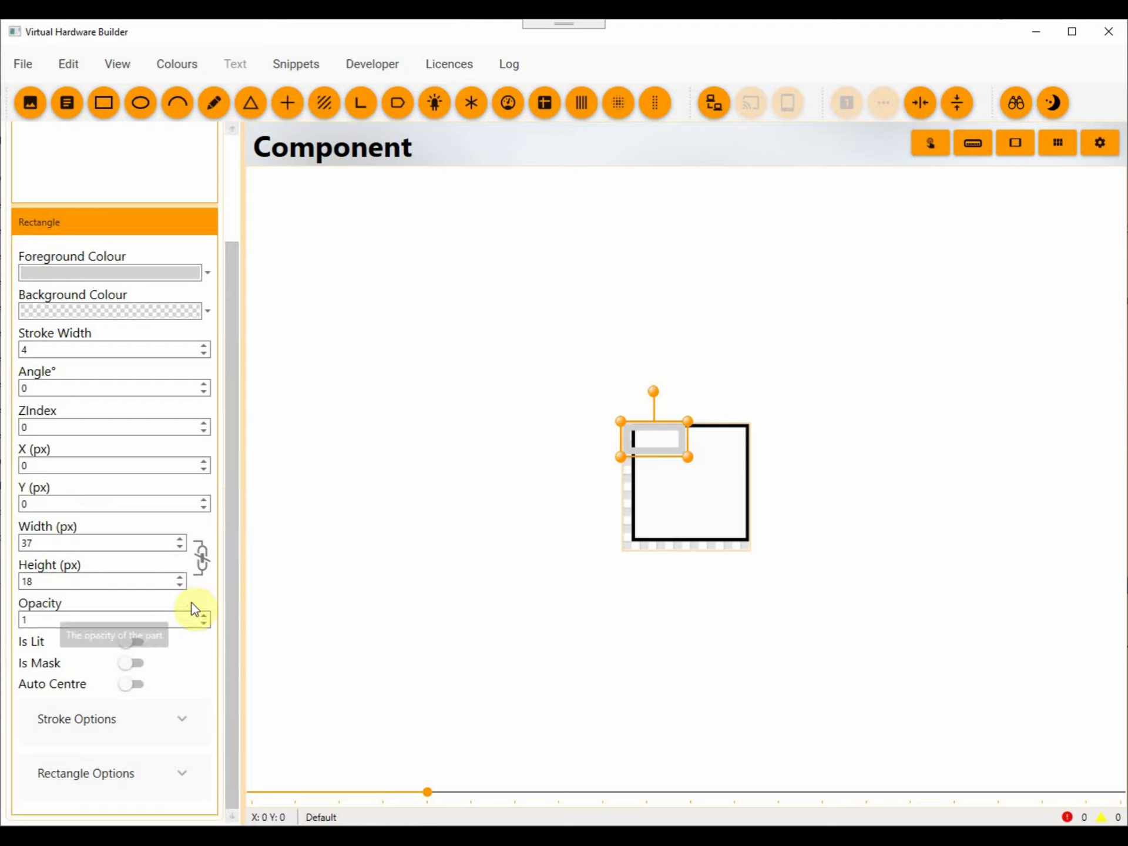
{"action": "double_click", "coordinate": [94, 542]}
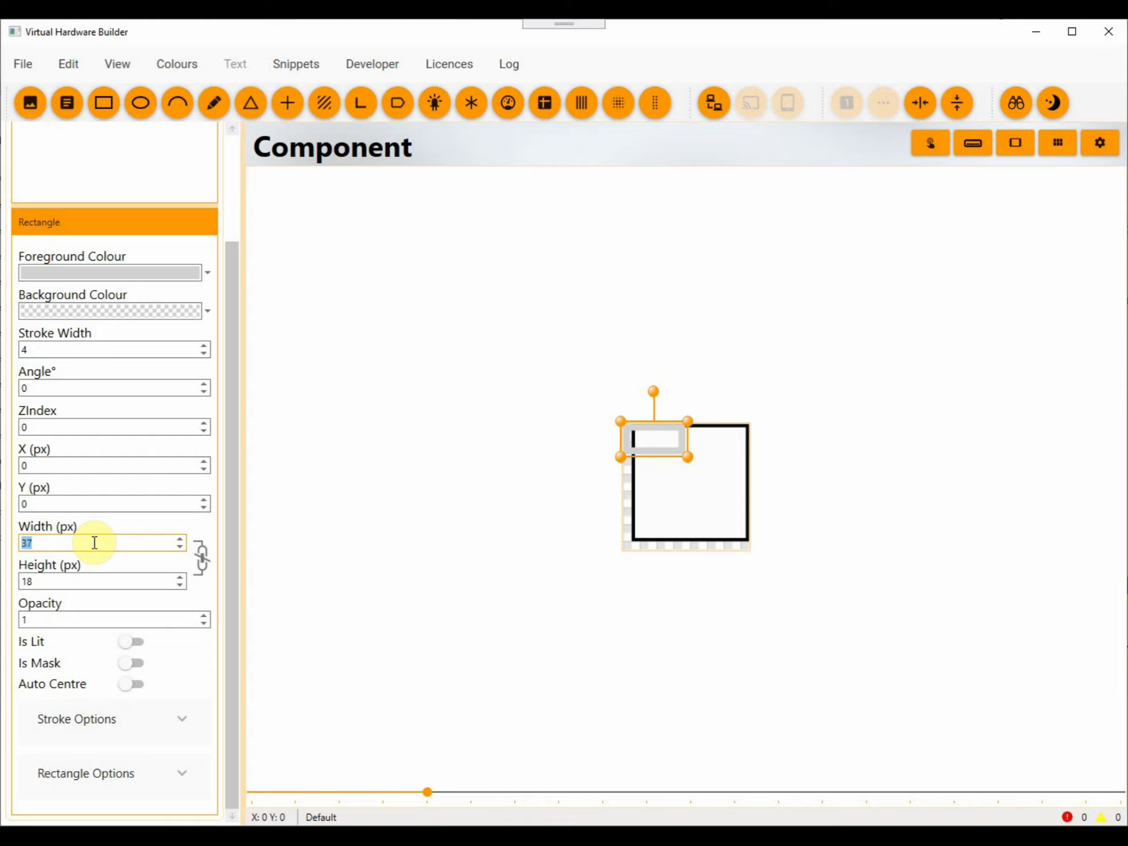
{"action": "type", "text": "66"}
{"action": "key", "text": "Tab"}
{"action": "type", "text": "66"}
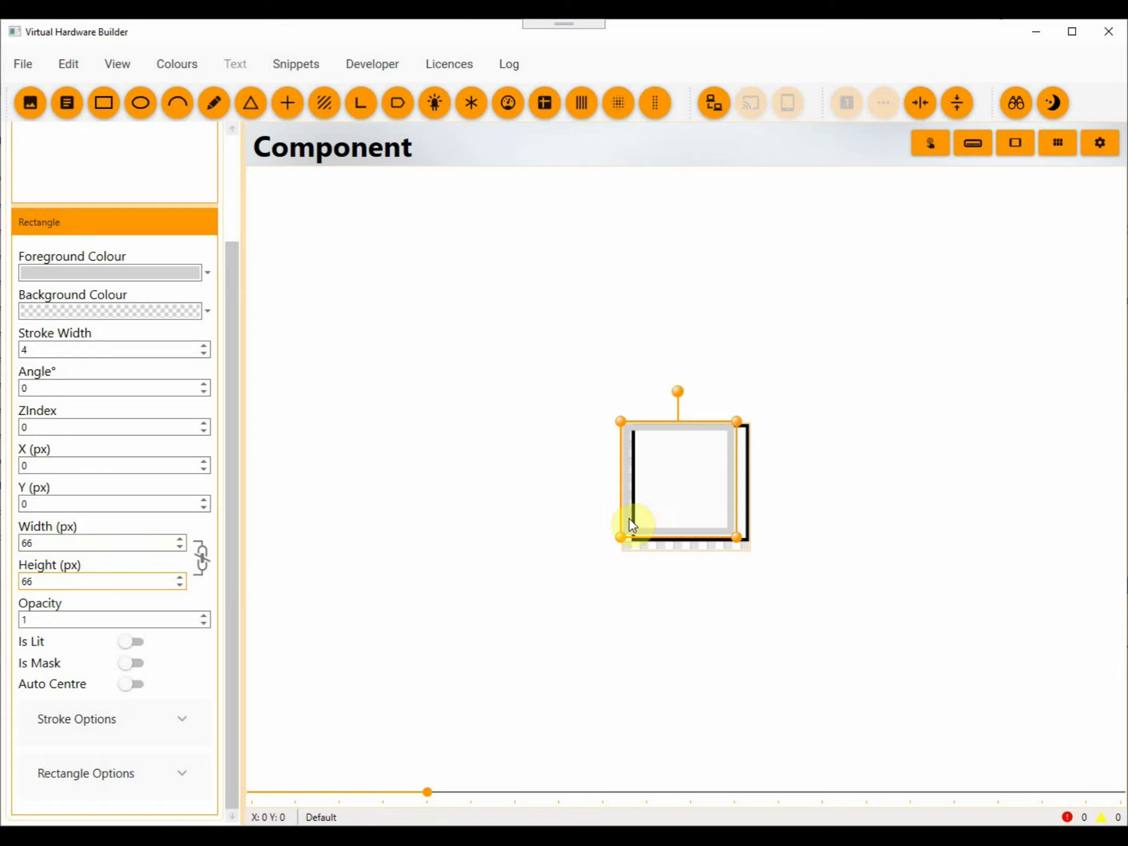
- Position the grey rectangle just inside the black outline of the Pressed state and deselect it
{"action": "left_click_drag", "start_coordinate": [669, 497], "coordinate": [672, 499]}
{"action": "left_click", "coordinate": [642, 597]}
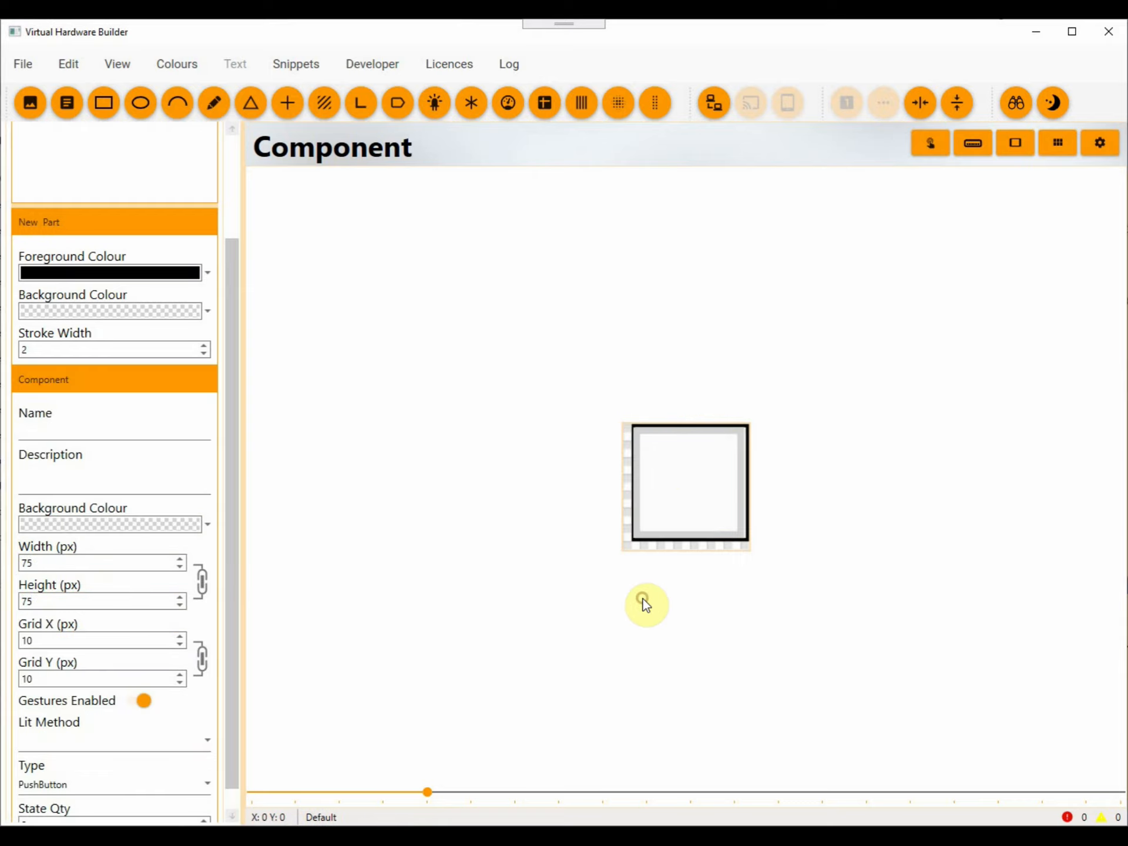
{"action": "left_click", "coordinate": [664, 509]}
{"action": "left_click", "coordinate": [651, 597]}
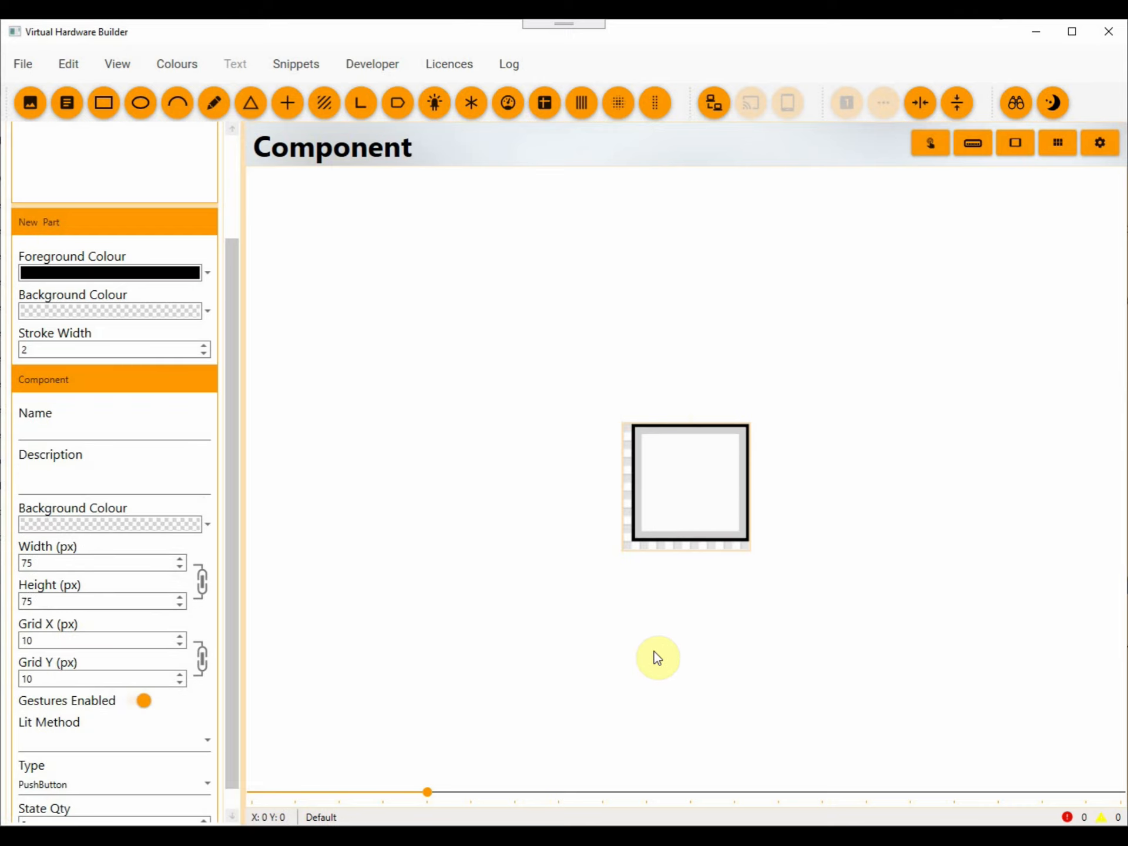
- Compare the button's Released and Pressed states by switching between them repeatedly at a small display size
{"action": "scroll", "coordinate": [417, 478], "scroll_direction": "down", "scroll_amount": 5}
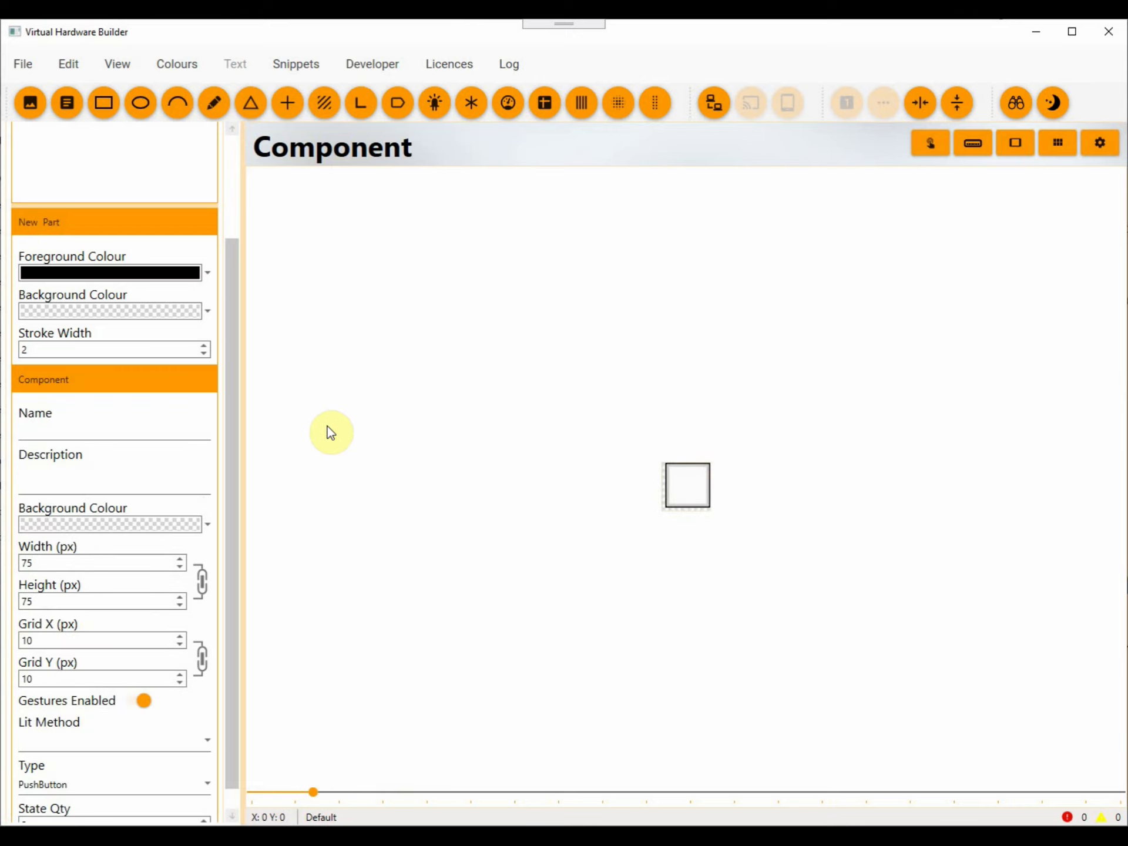
{"action": "left_click_drag", "start_coordinate": [239, 455], "coordinate": [189, 349]}
{"action": "left_click", "coordinate": [94, 201]}
{"action": "left_click", "coordinate": [97, 223]}
{"action": "left_click", "coordinate": [92, 204]}
{"action": "left_click", "coordinate": [97, 229]}
{"action": "left_click", "coordinate": [93, 204]}
{"action": "left_click", "coordinate": [97, 230]}
{"action": "left_click", "coordinate": [97, 206]}
{"action": "left_click", "coordinate": [96, 229]}
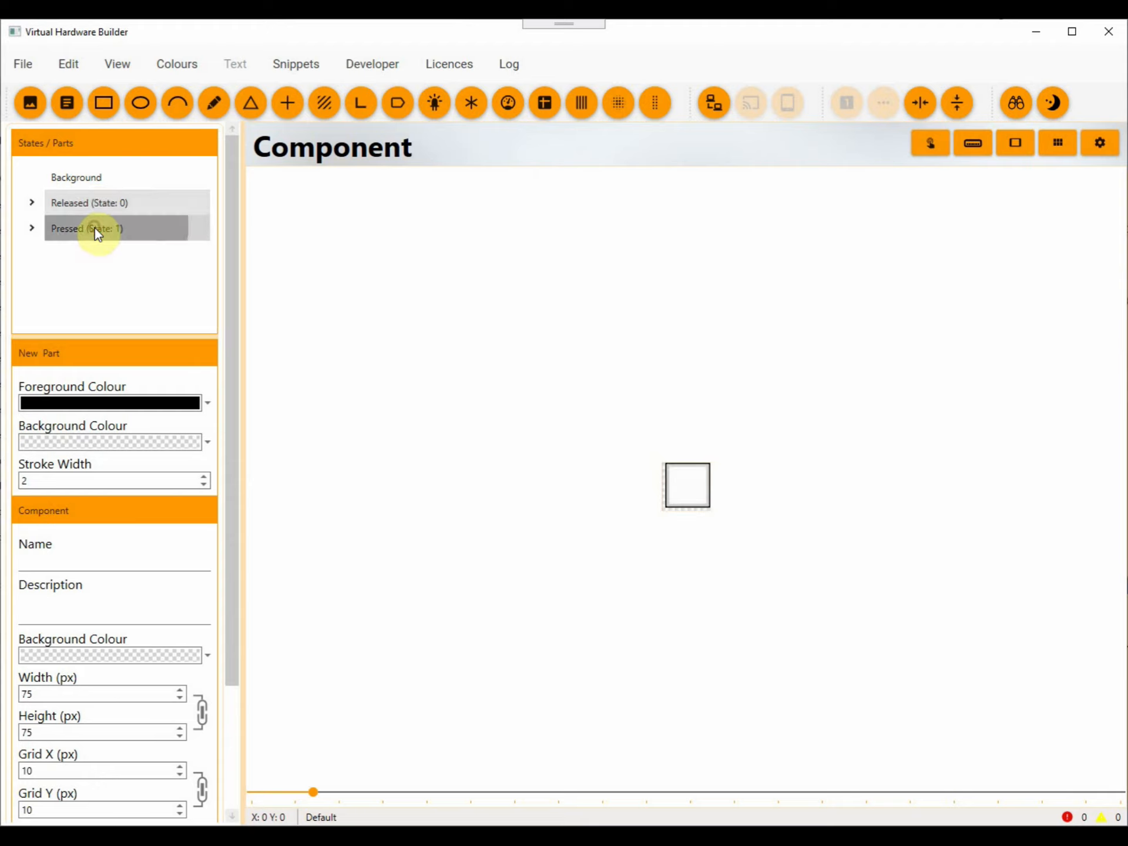
- Name the component "Push Button White" and save it
{"action": "left_click", "coordinate": [82, 563]}
{"action": "type", "text": "Pu"}
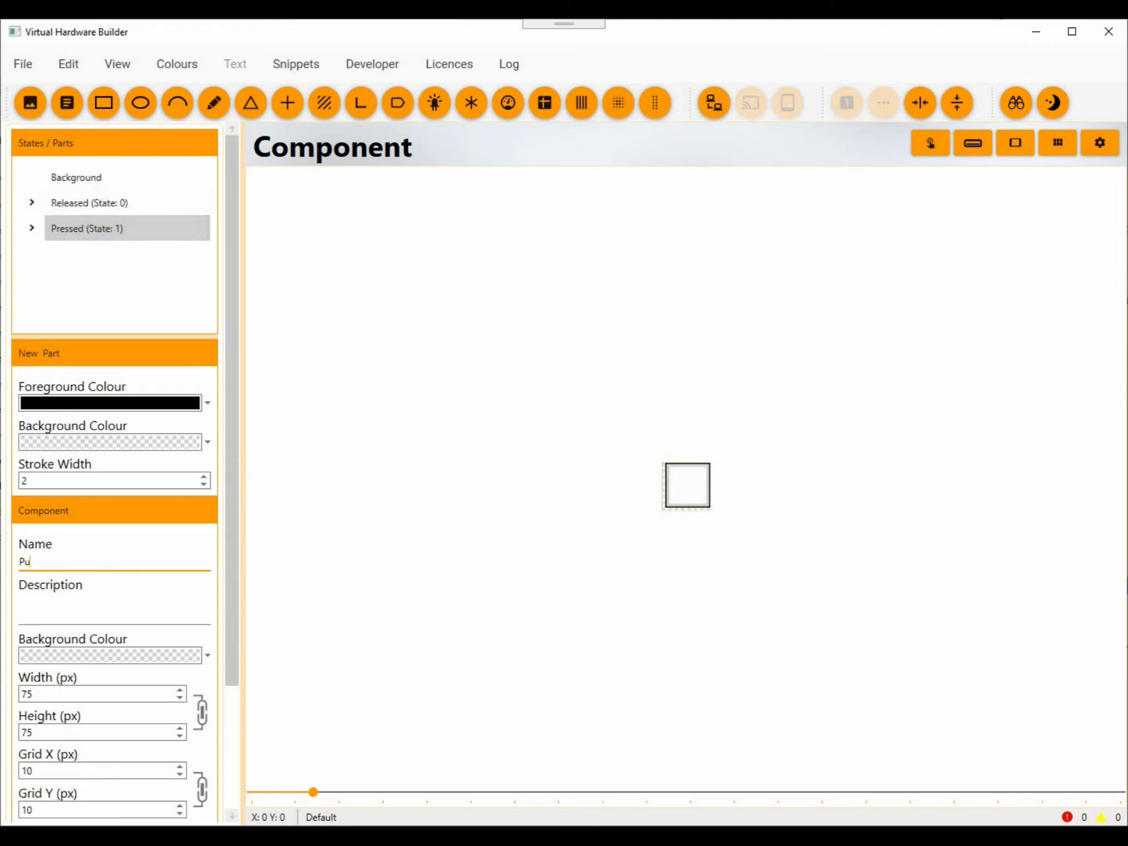
{"action": "type", "text": "sh Button White"}
{"action": "left_click", "coordinate": [23, 65]}
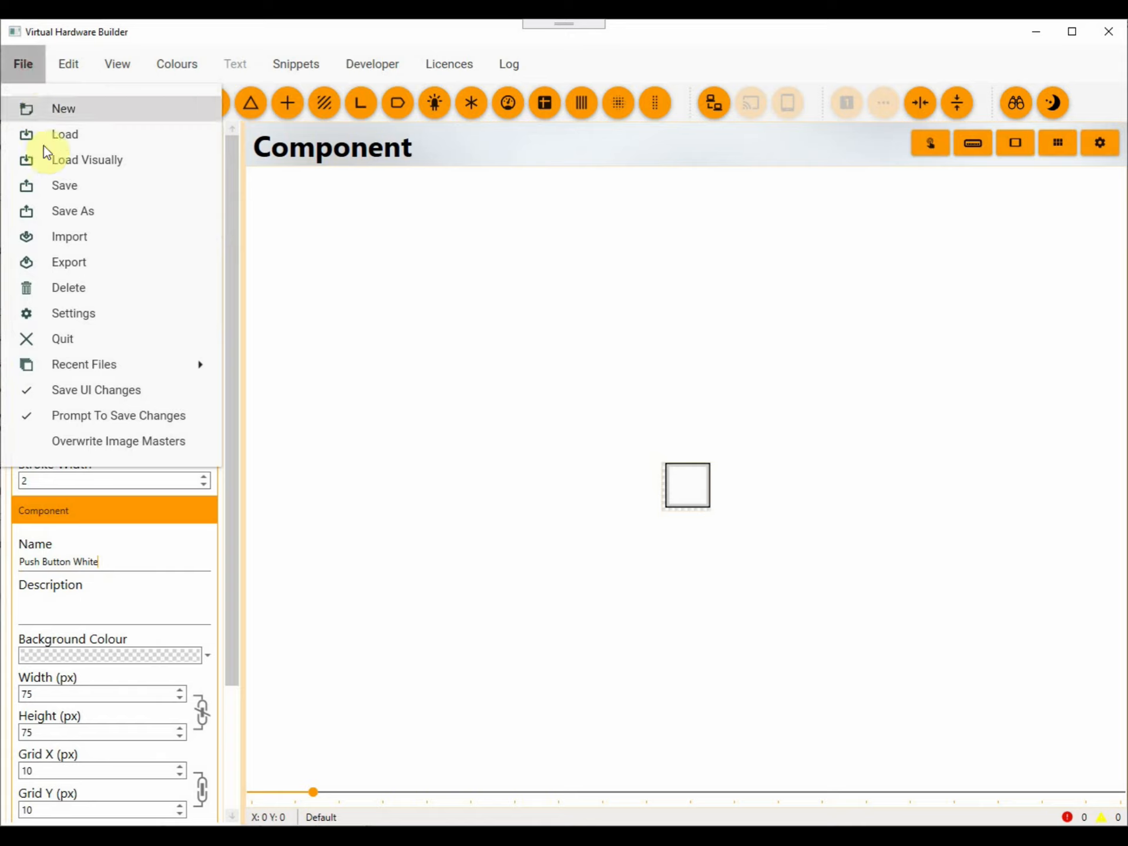
{"action": "left_click", "coordinate": [52, 185]}
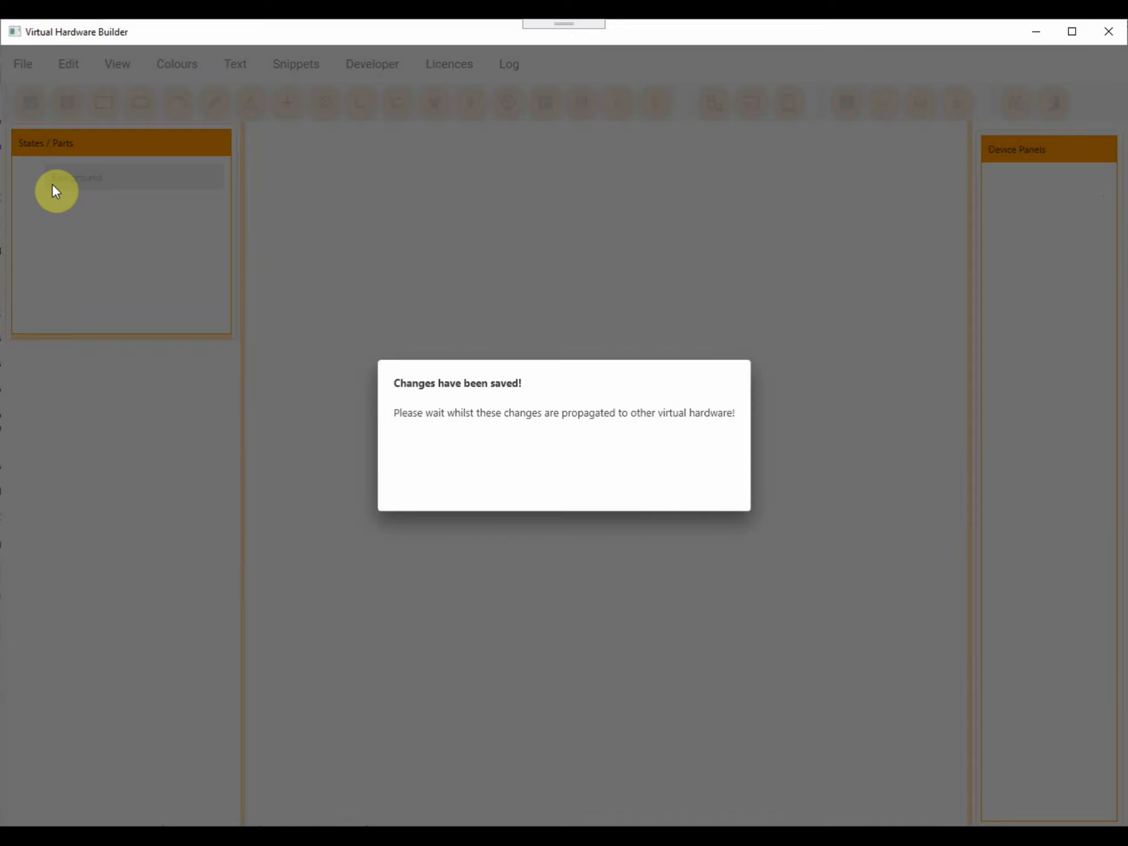